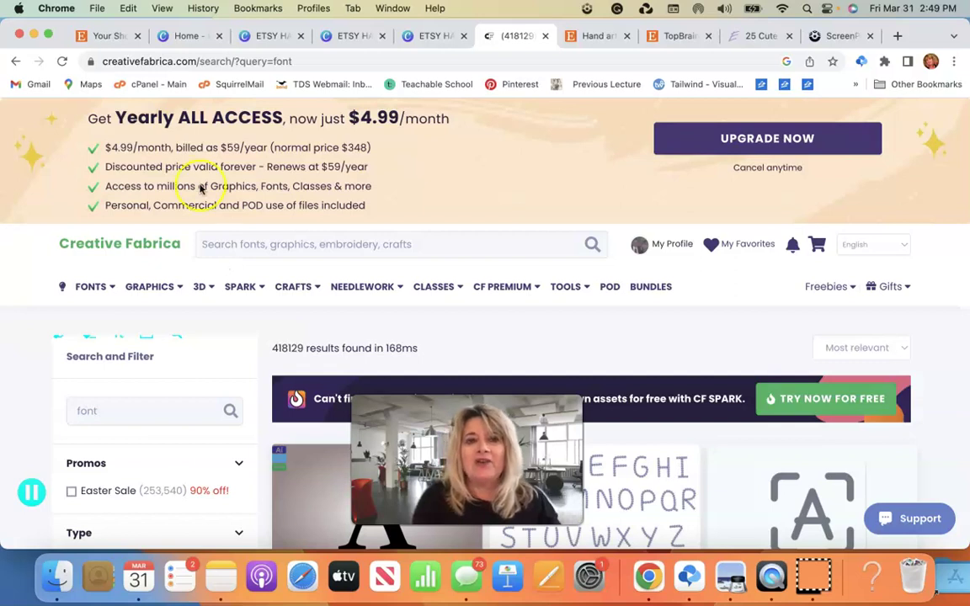
- Open the ETSY HANDART LISTINGS design from Canva home and scroll to page 4's 'Happy Mother's Day!' bouquet
left_click(261, 41)
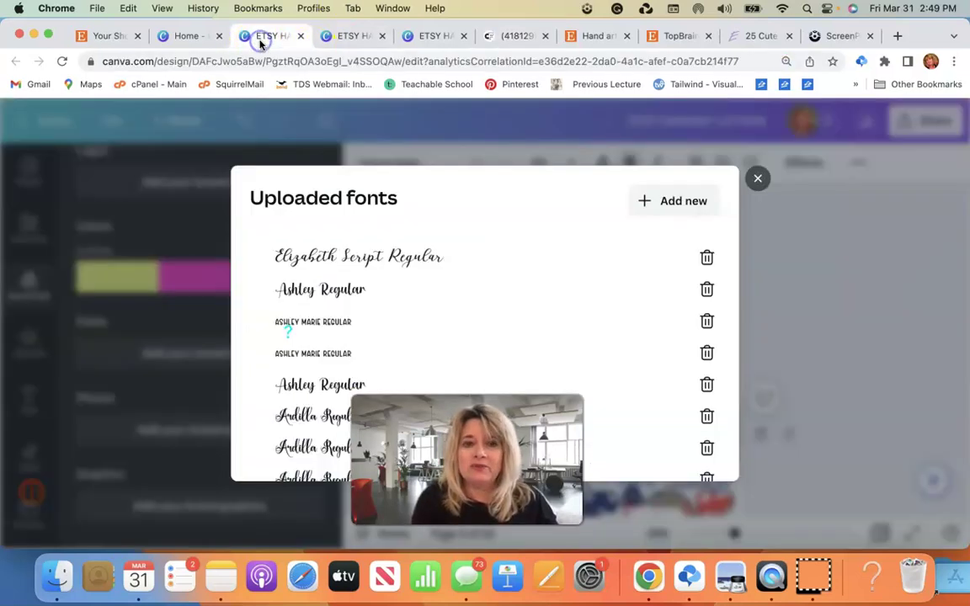
left_click(180, 38)
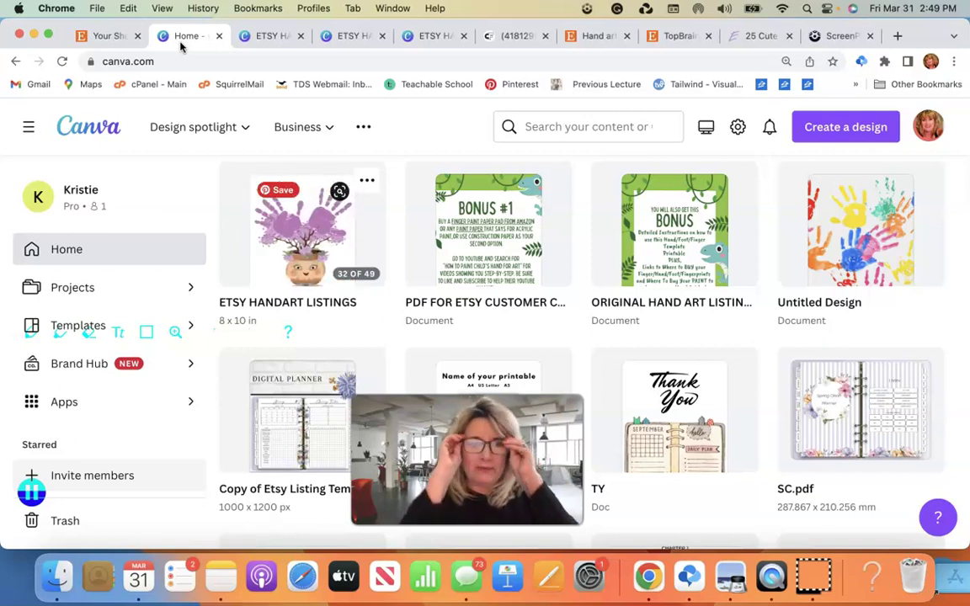
left_click(294, 240)
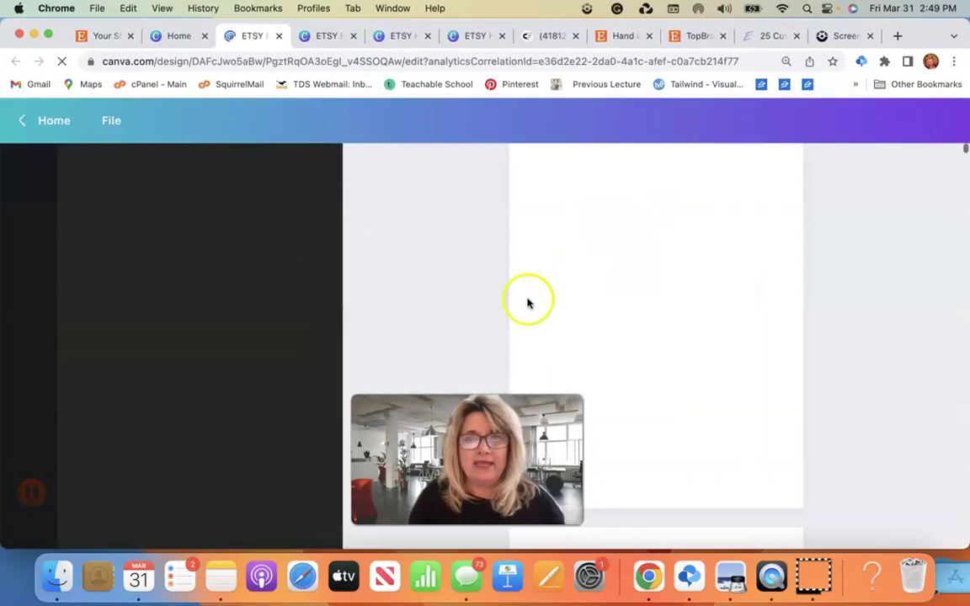
scroll(438, 337, "down", 5)
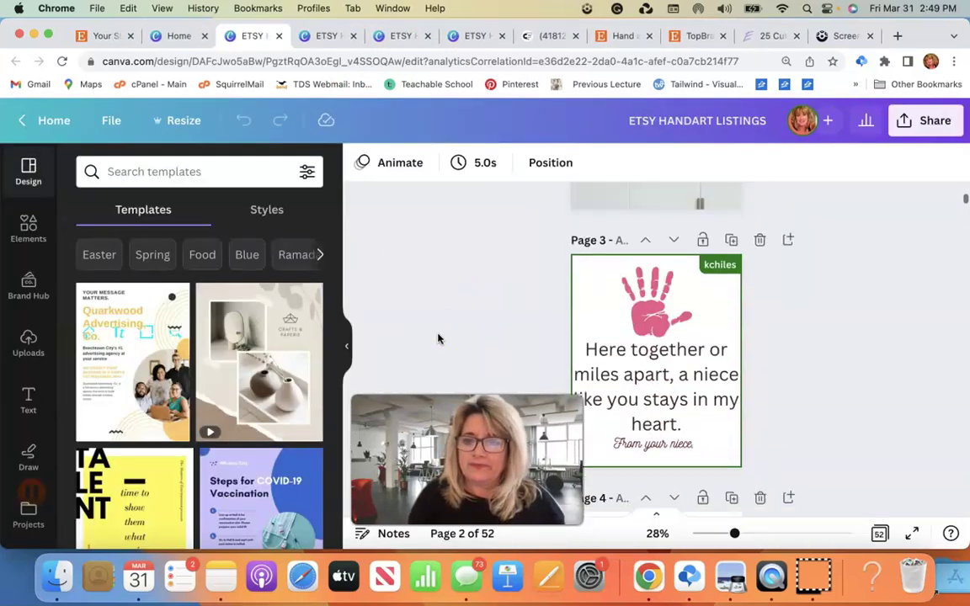
scroll(438, 337, "down", 5)
left_click(715, 260)
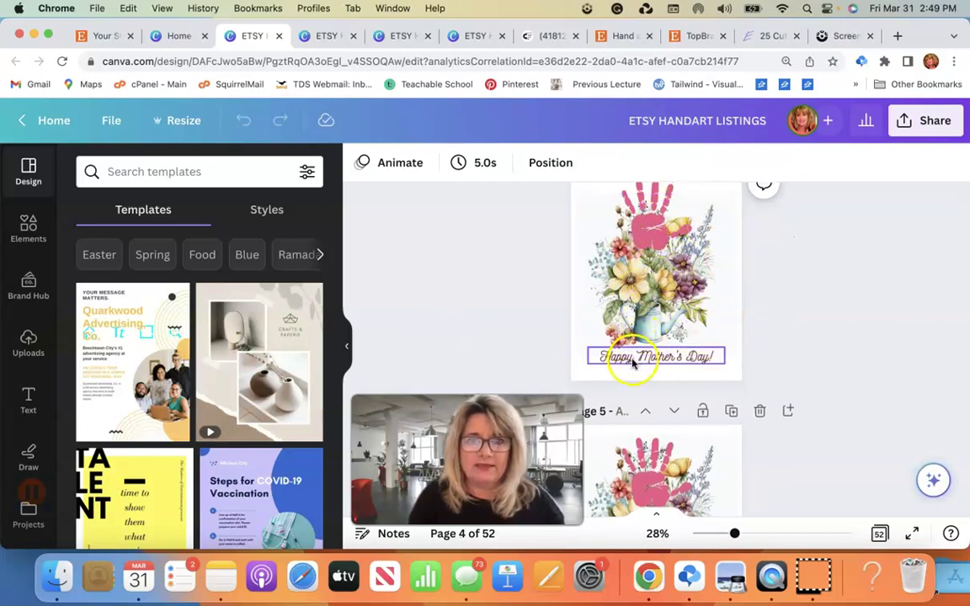
scroll(454, 261, "down", 1)
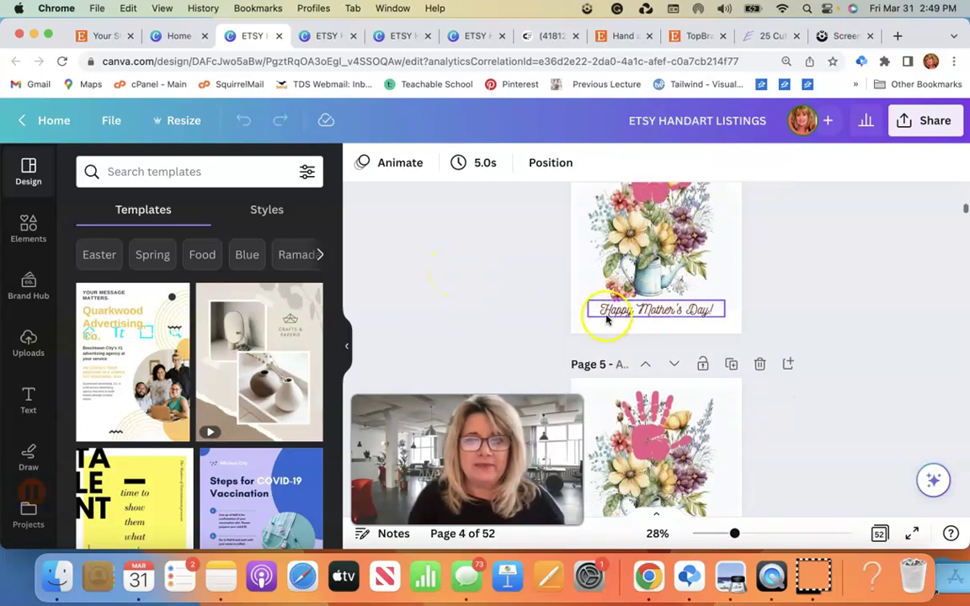
scroll(471, 286, "up", 1)
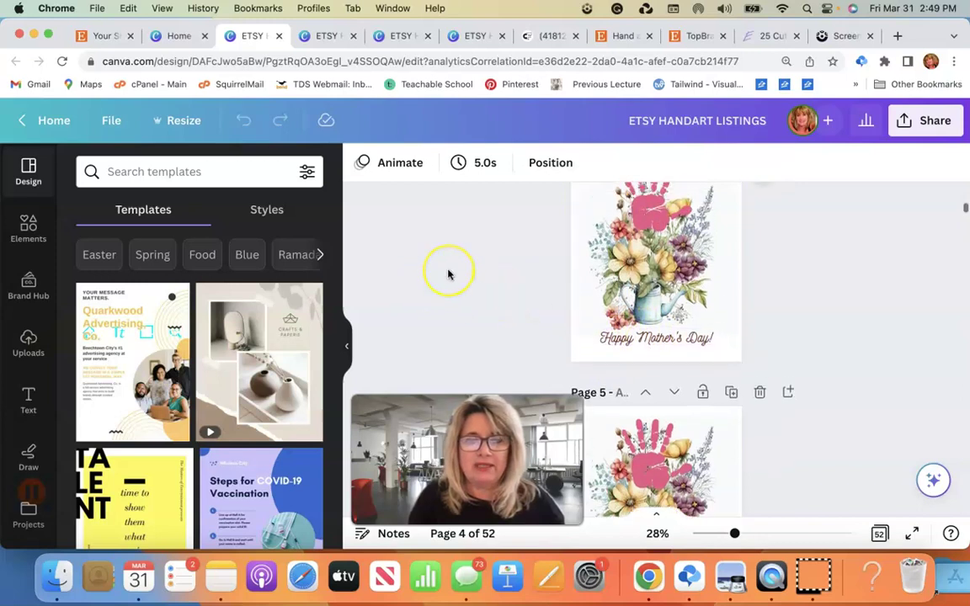
scroll(448, 273, "up", 1)
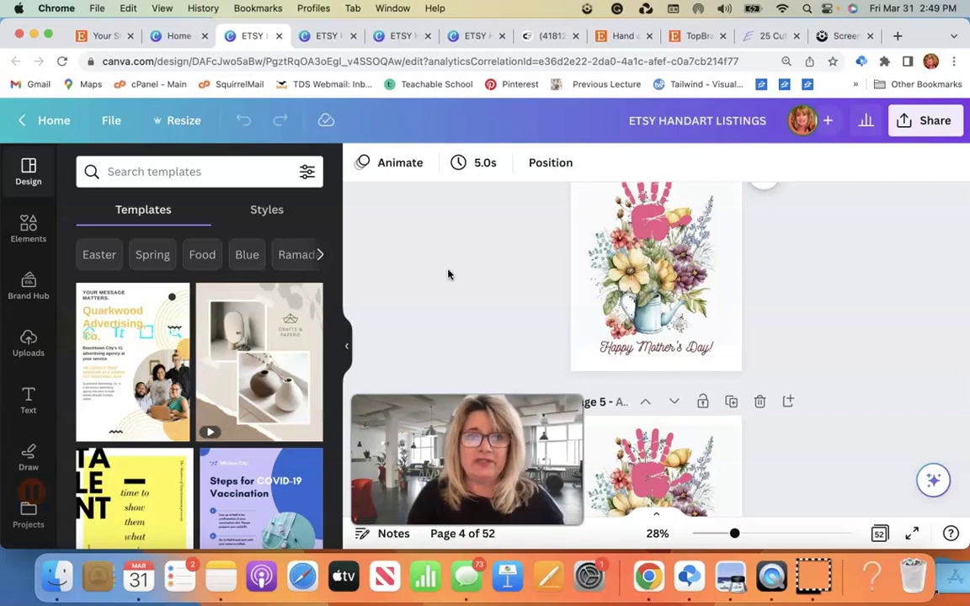
- Return to Creative Fabrica and search for 'font'
left_click(544, 36)
scroll(504, 147, "down", 3)
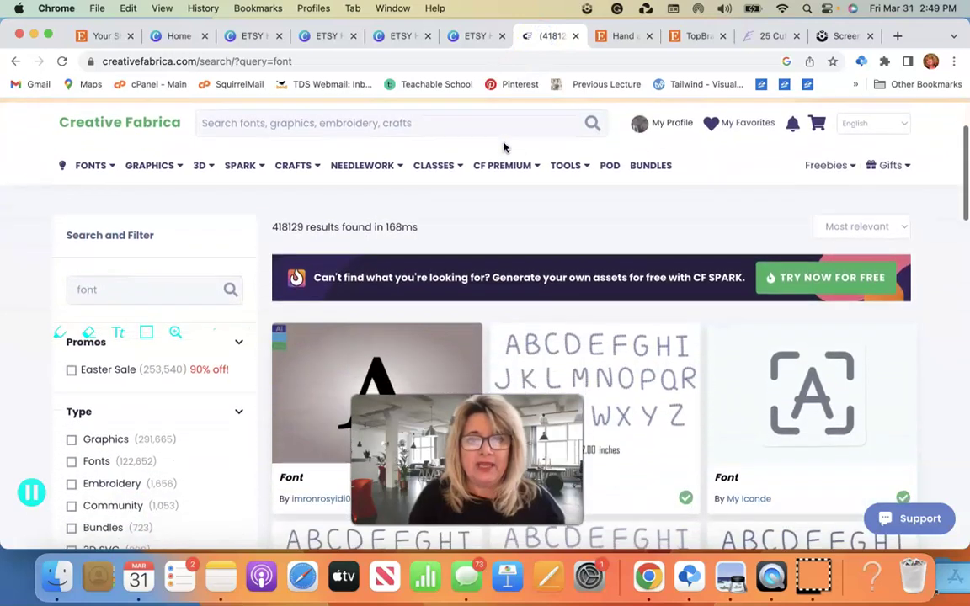
mouse_move(503, 148)
left_click(340, 115)
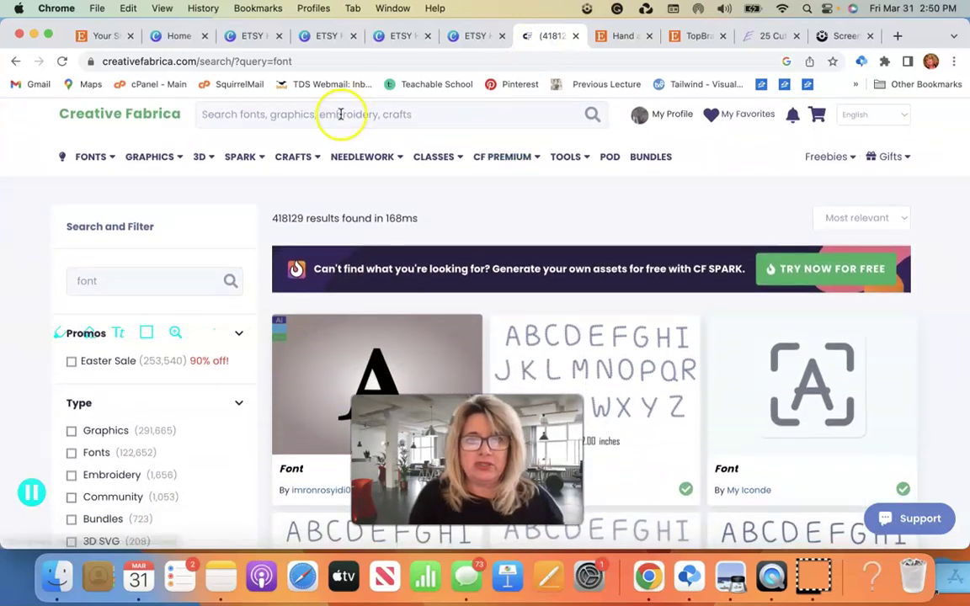
type("font")
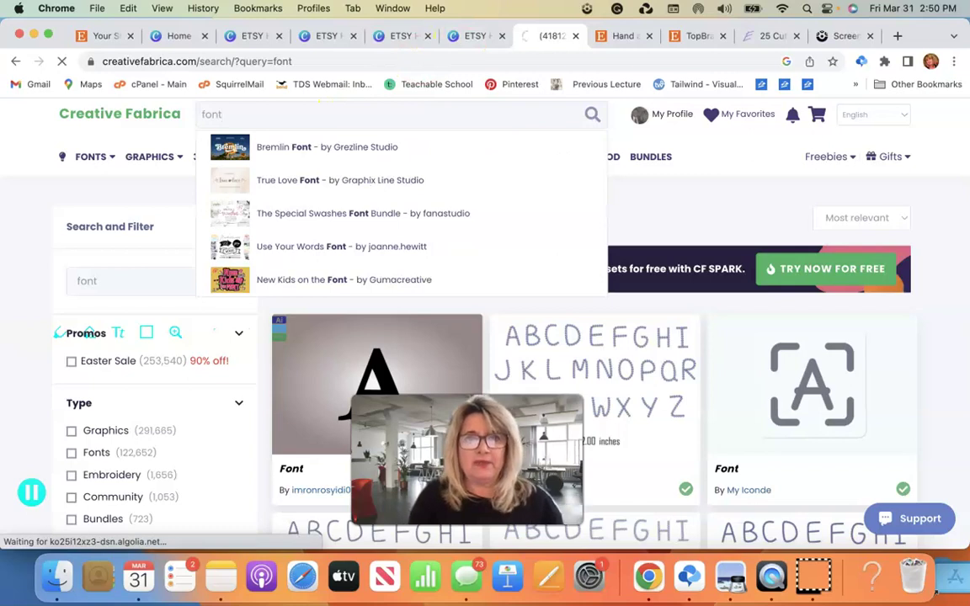
- Browse through the first pages of the 'font' search results
scroll(441, 179, "down", 5)
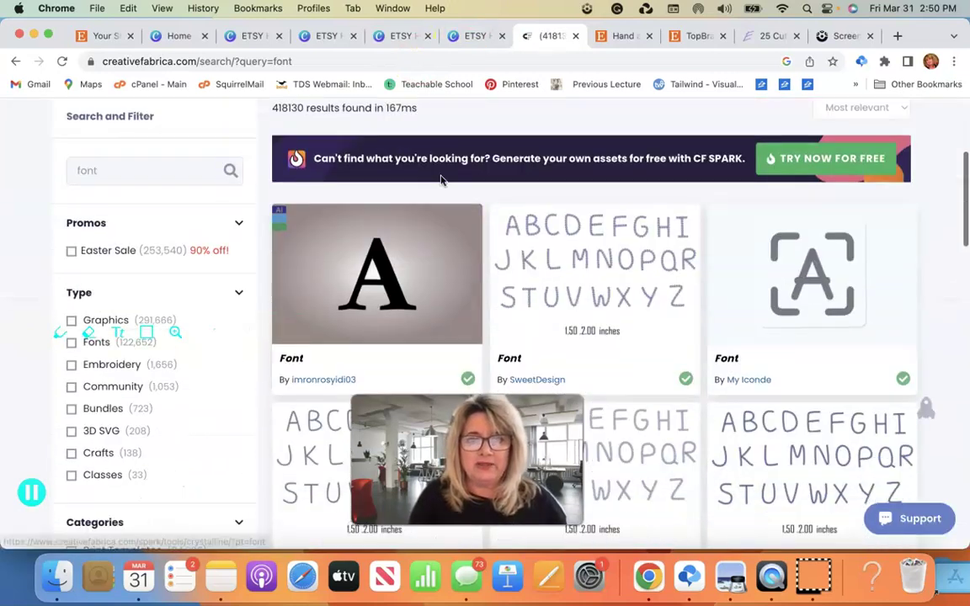
scroll(303, 295, "down", 10)
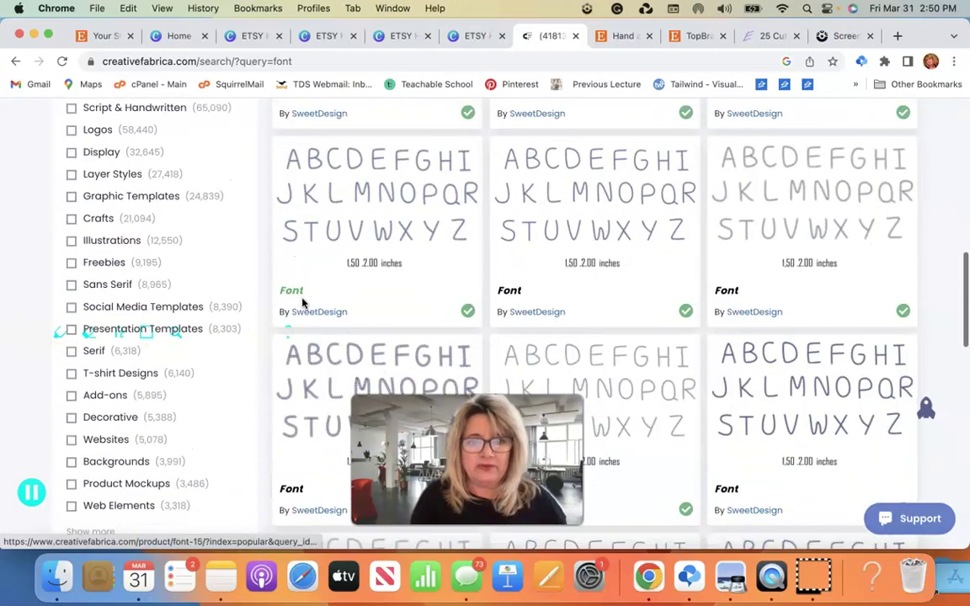
scroll(303, 304, "down", 5)
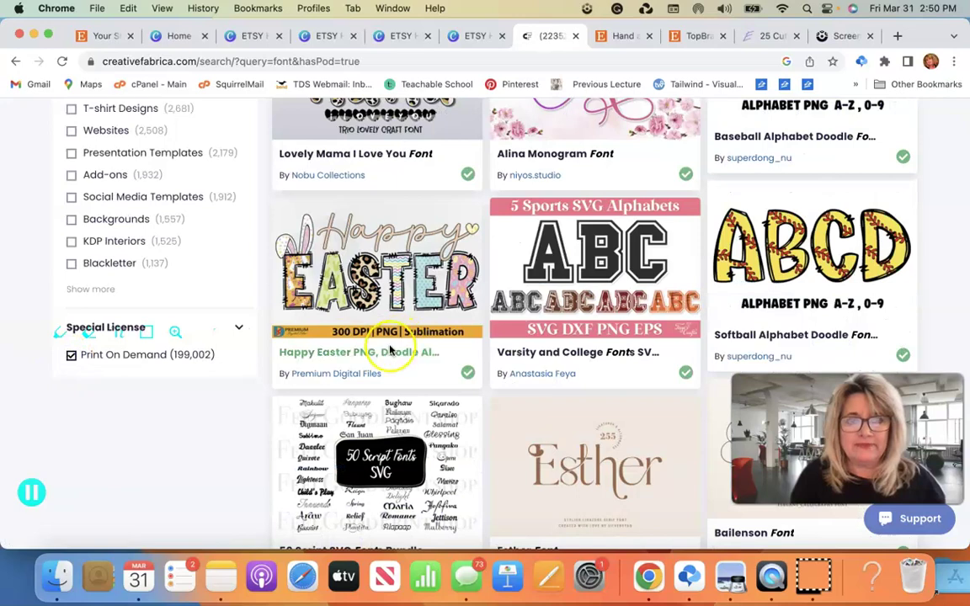
scroll(395, 346, "up", 2)
scroll(376, 368, "down", 3)
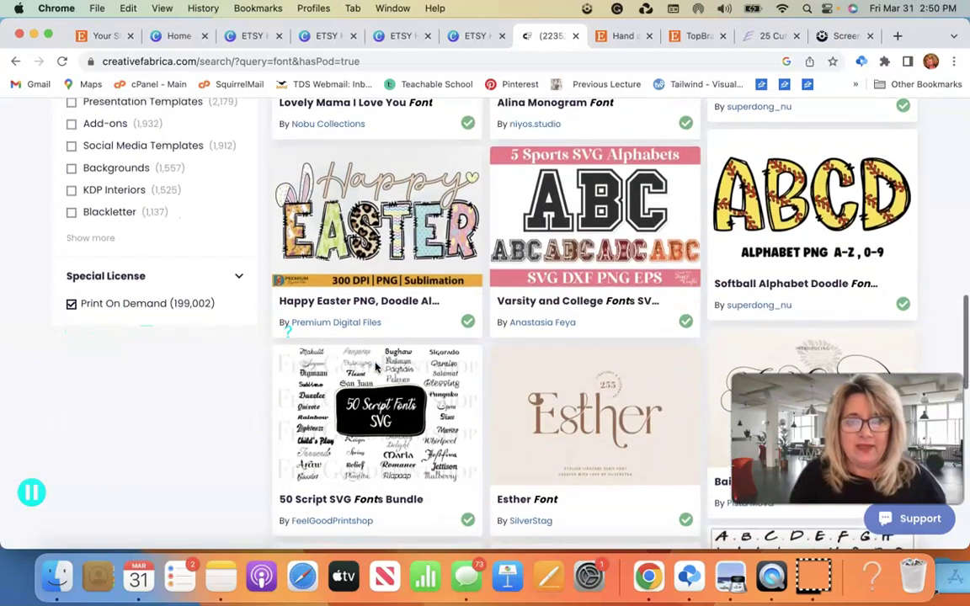
scroll(376, 368, "up", 10)
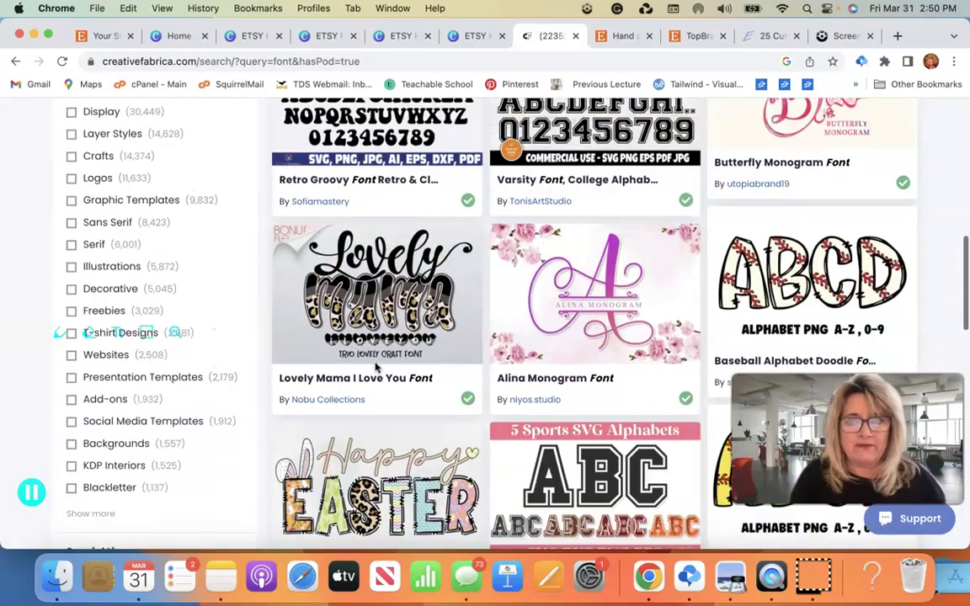
scroll(376, 368, "up", 7)
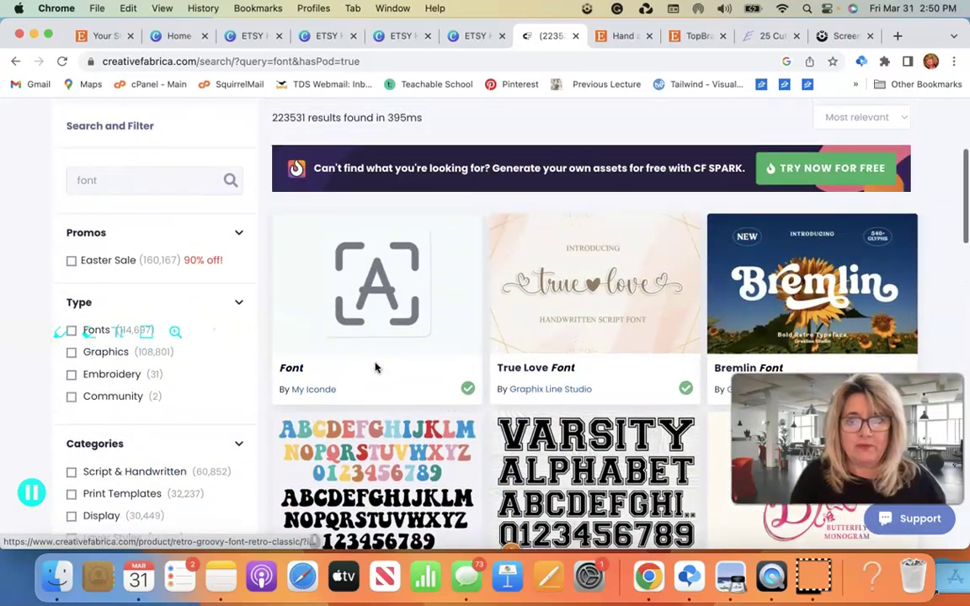
scroll(376, 367, "down", 13)
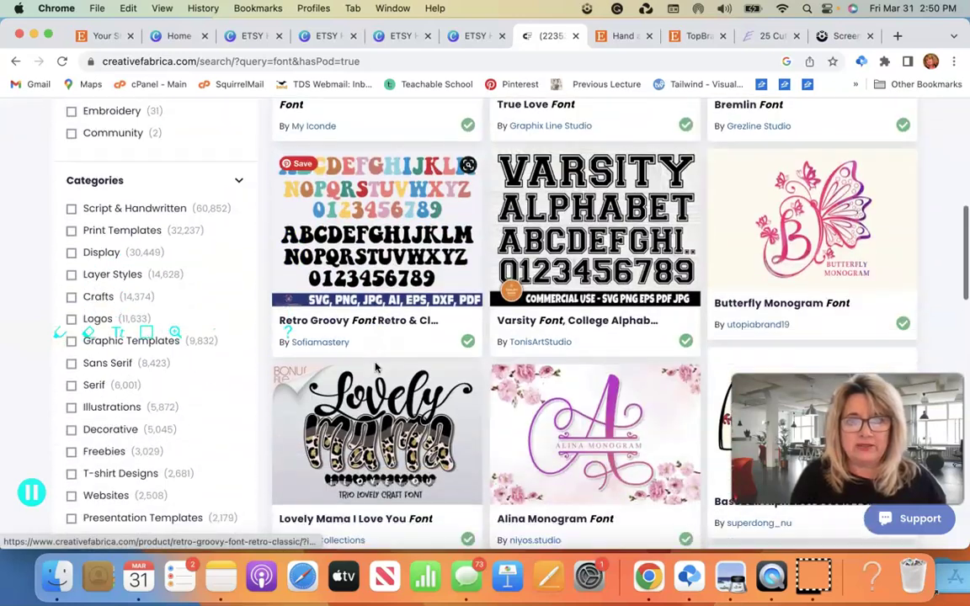
scroll(375, 367, "down", 10)
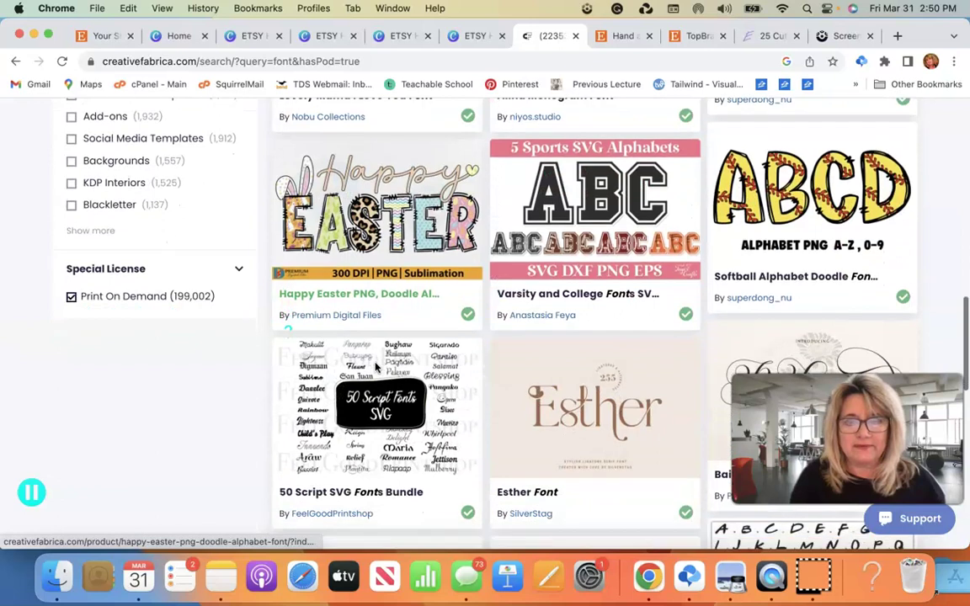
scroll(375, 367, "down", 12)
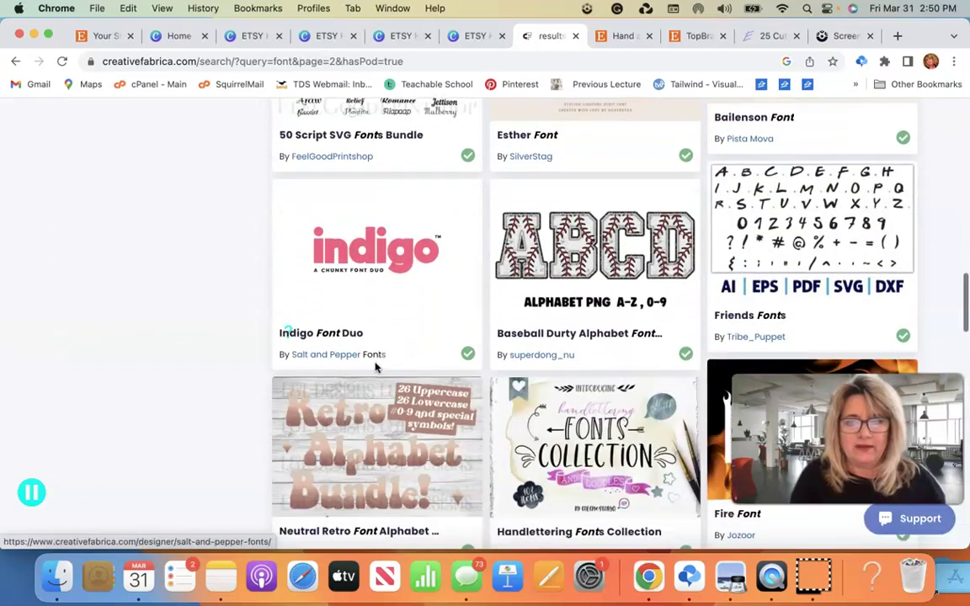
scroll(375, 367, "down", 2)
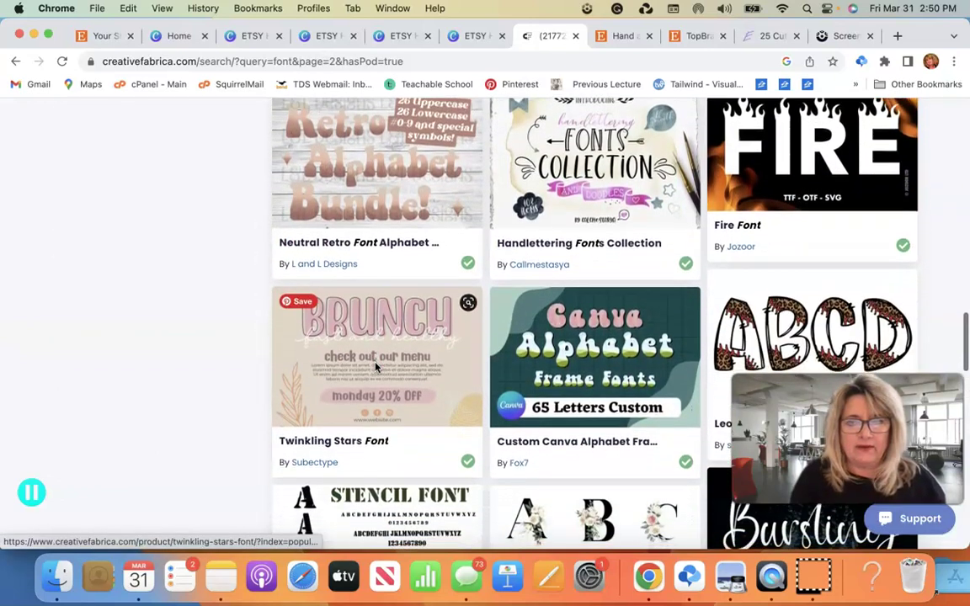
scroll(375, 368, "up", 1)
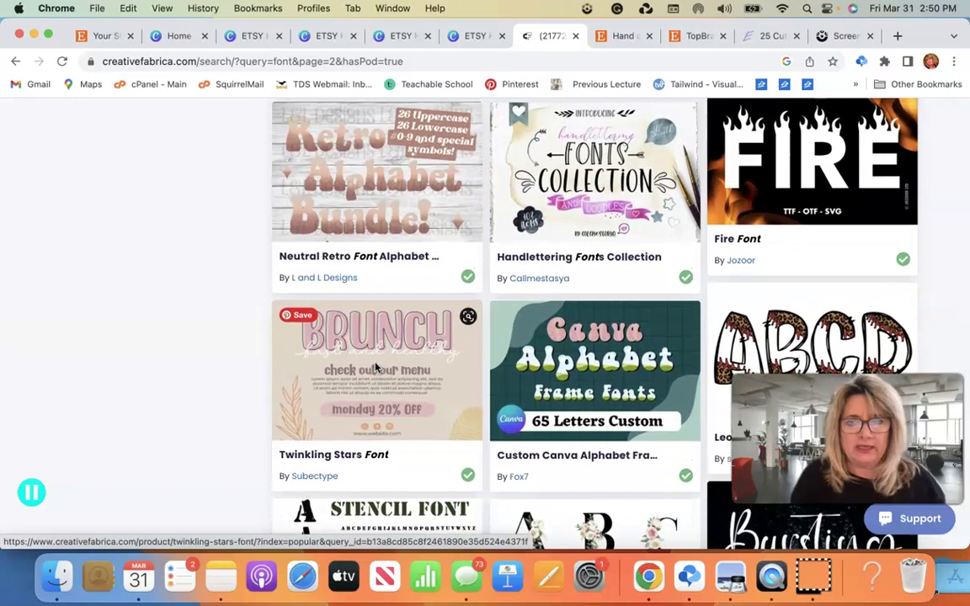
scroll(533, 222, "down", 7)
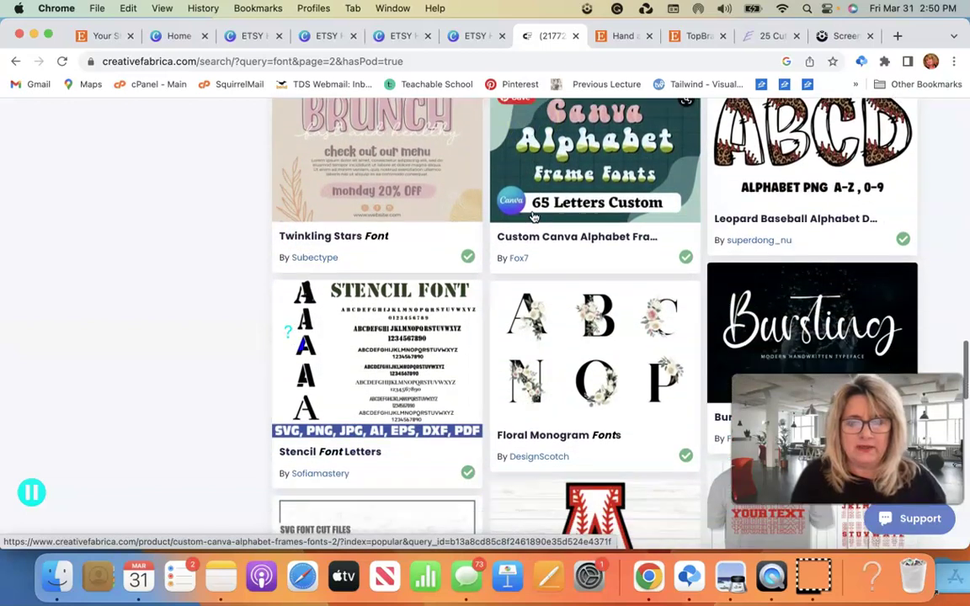
scroll(533, 219, "down", 3)
left_click(587, 187)
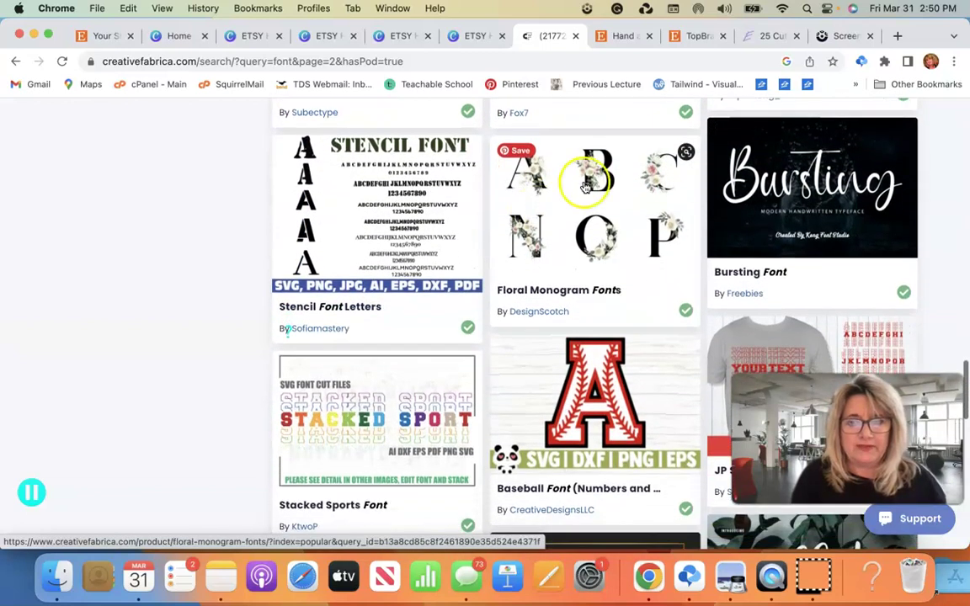
scroll(579, 244, "down", 7)
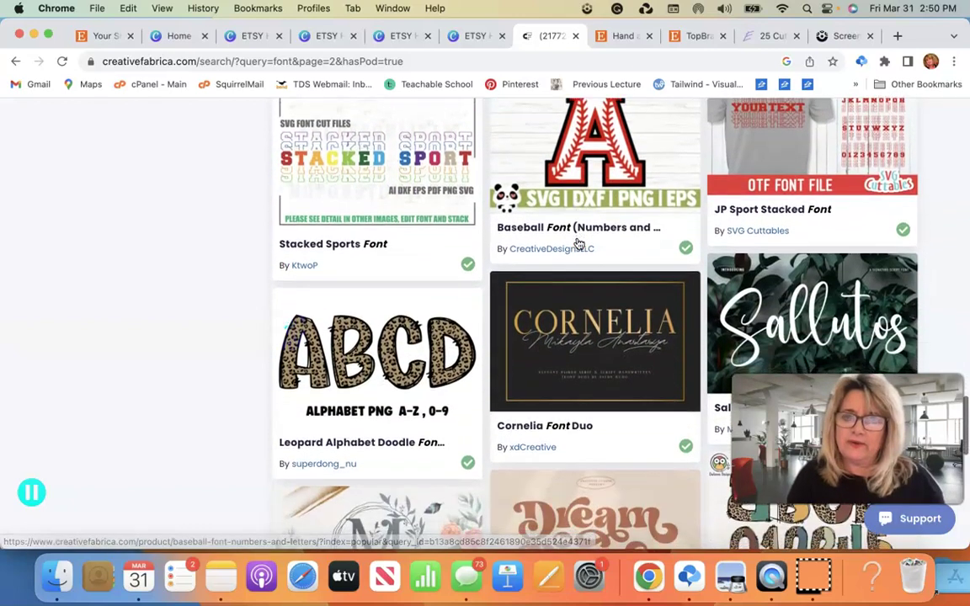
scroll(578, 243, "down", 5)
left_click(435, 267)
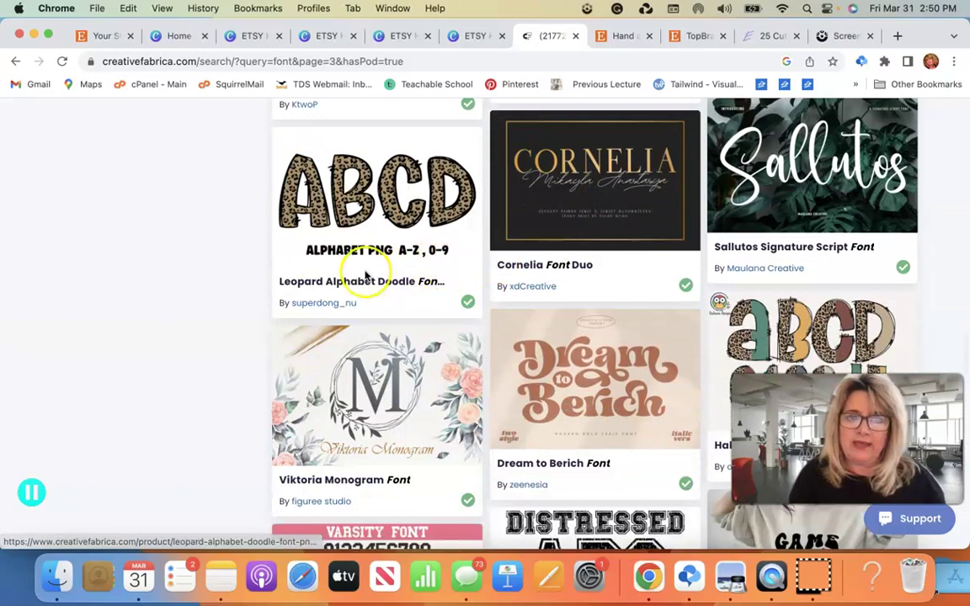
scroll(371, 278, "down", 5)
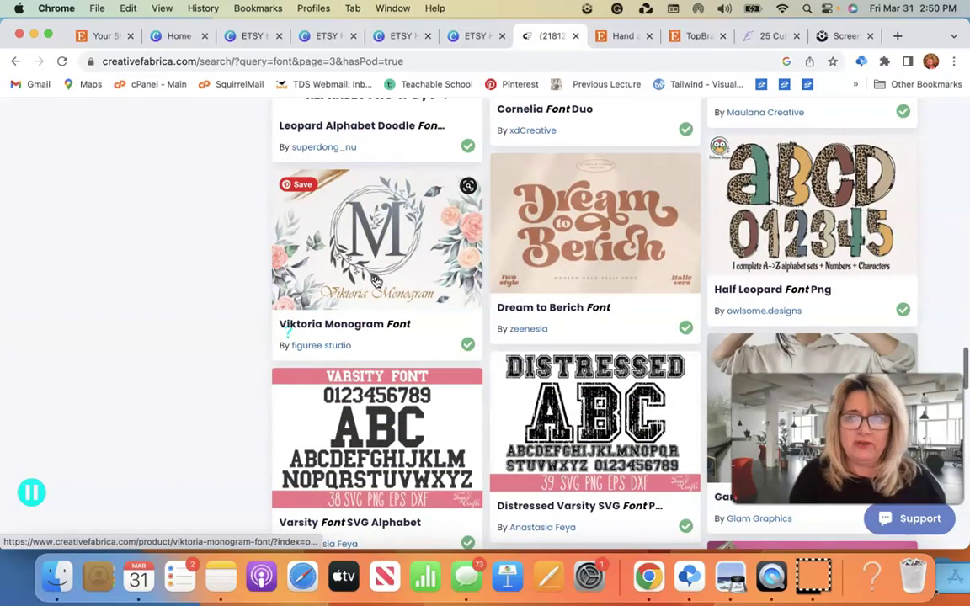
left_click(453, 274)
- Keep browsing the results through page 6, then scroll back toward the top
scroll(495, 280, "down", 12)
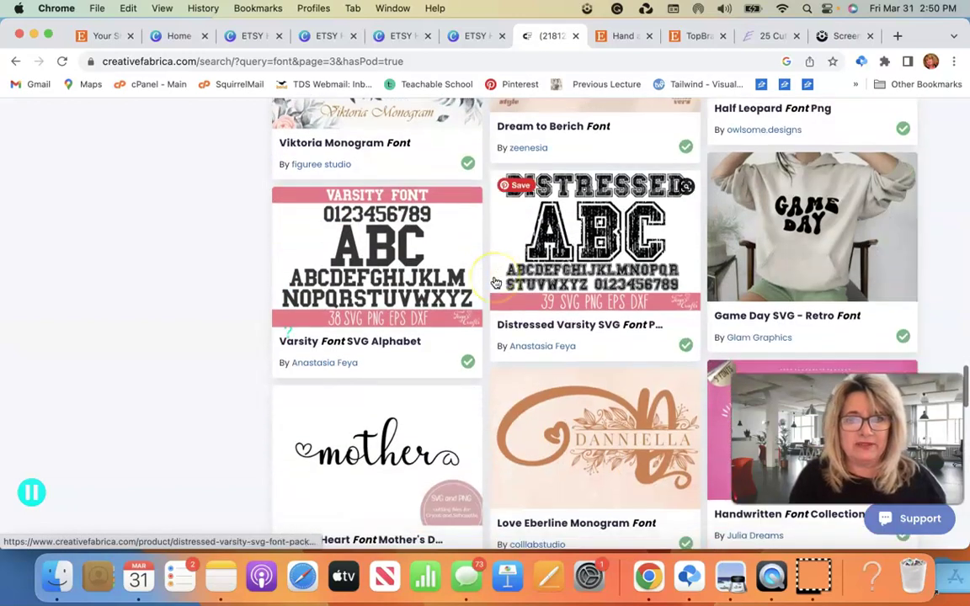
scroll(496, 283, "down", 1)
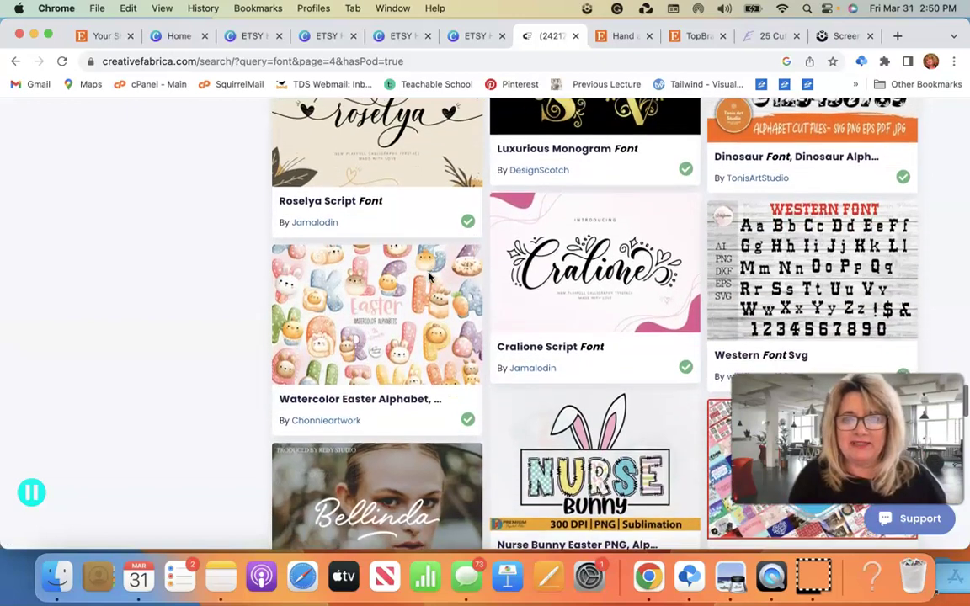
scroll(429, 276, "down", 1)
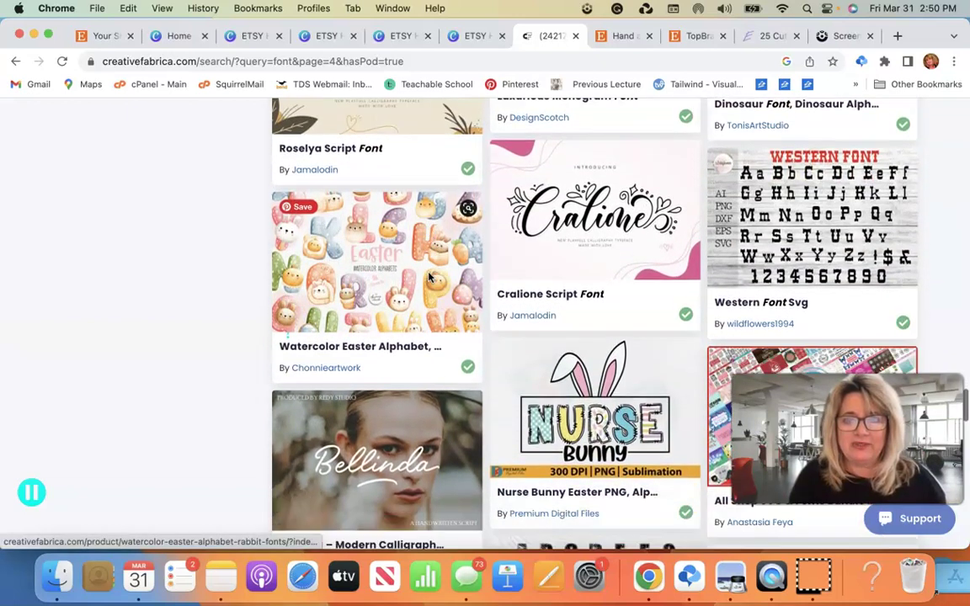
scroll(429, 276, "down", 2)
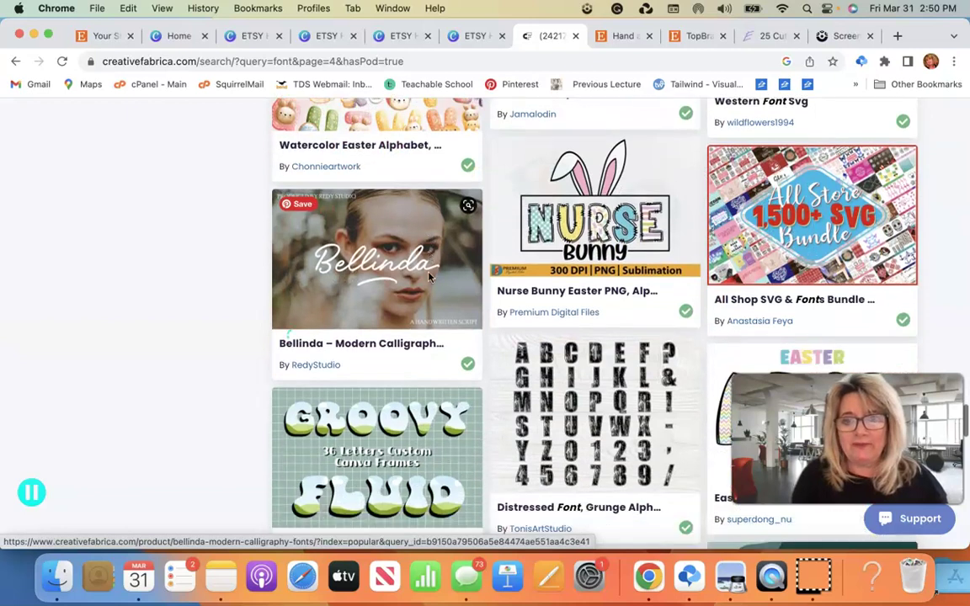
scroll(430, 276, "down", 4)
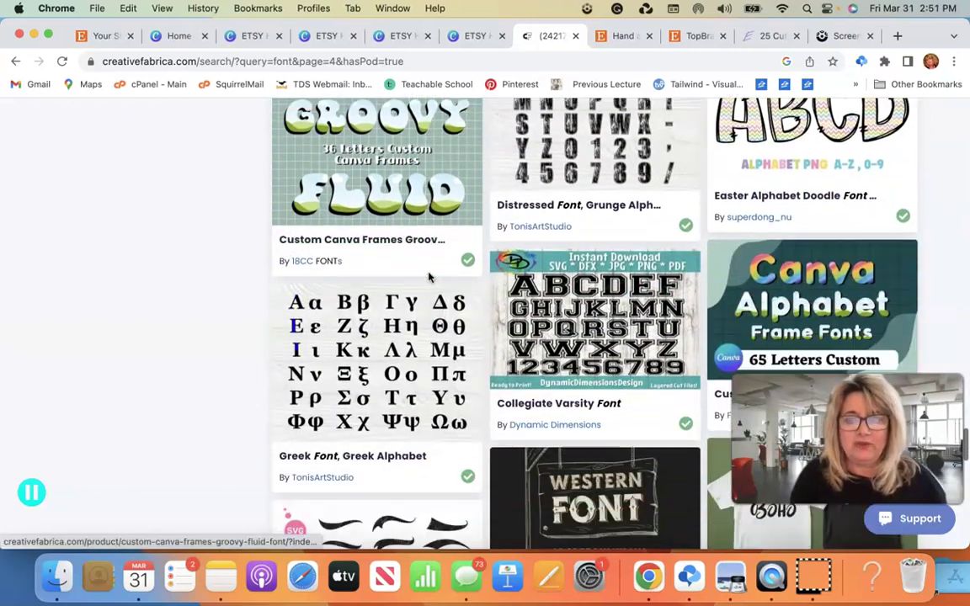
scroll(429, 277, "down", 15)
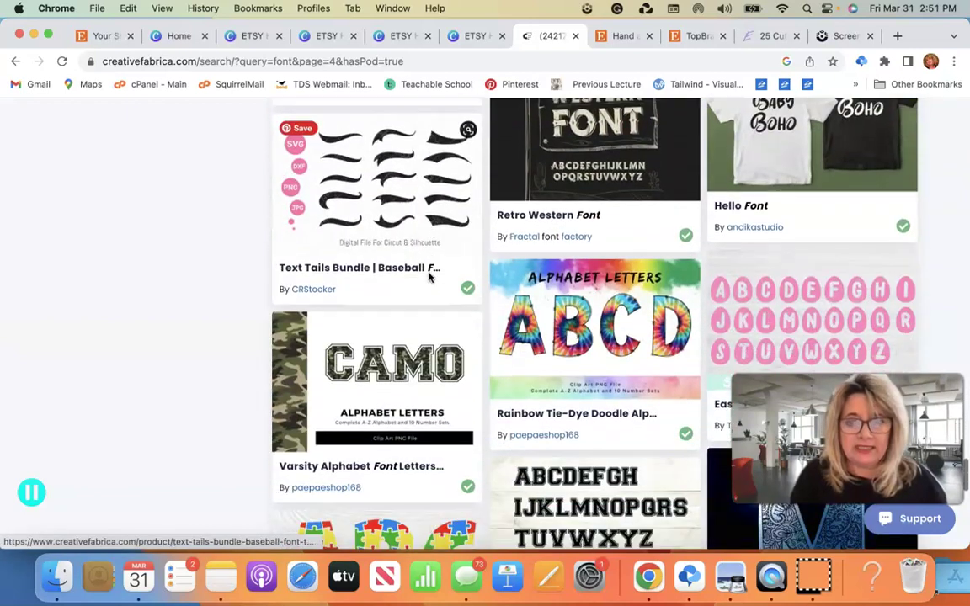
scroll(429, 277, "down", 14)
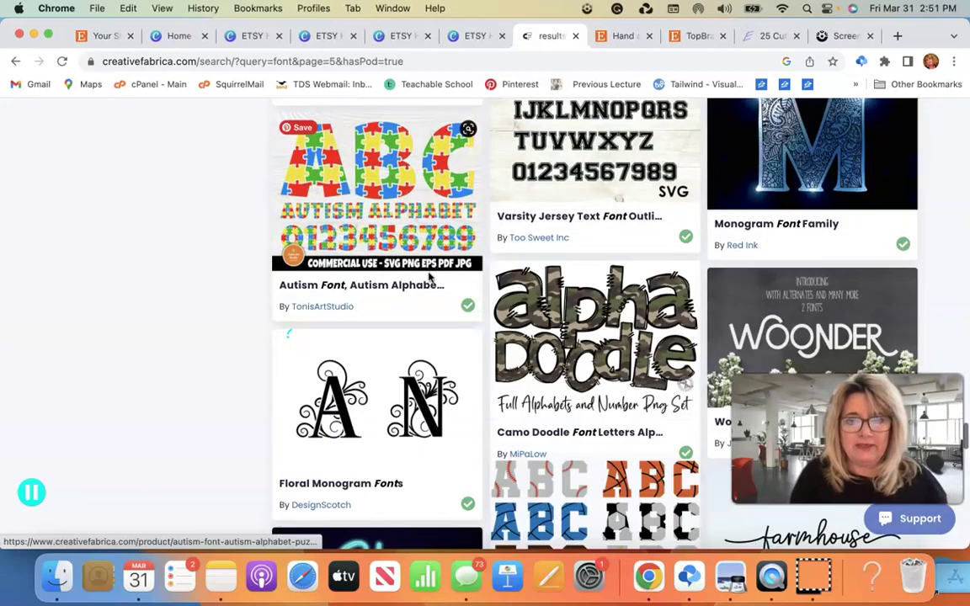
scroll(429, 276, "down", 12)
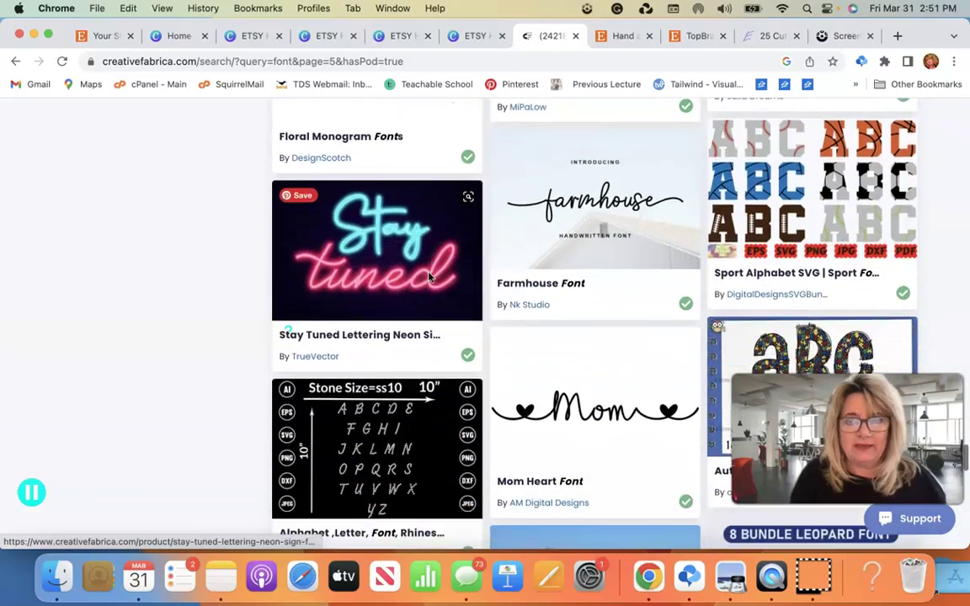
scroll(430, 278, "down", 5)
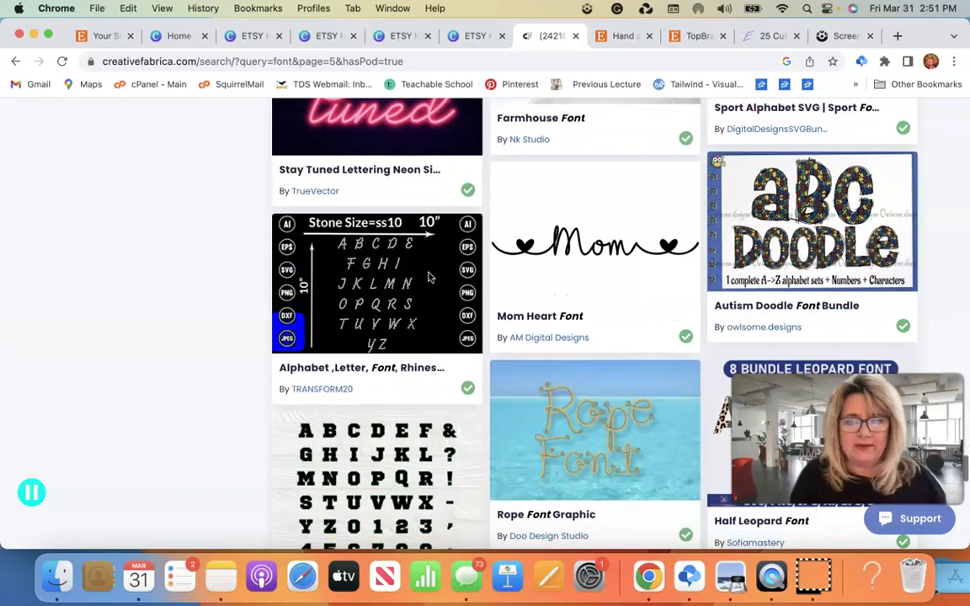
scroll(429, 276, "down", 14)
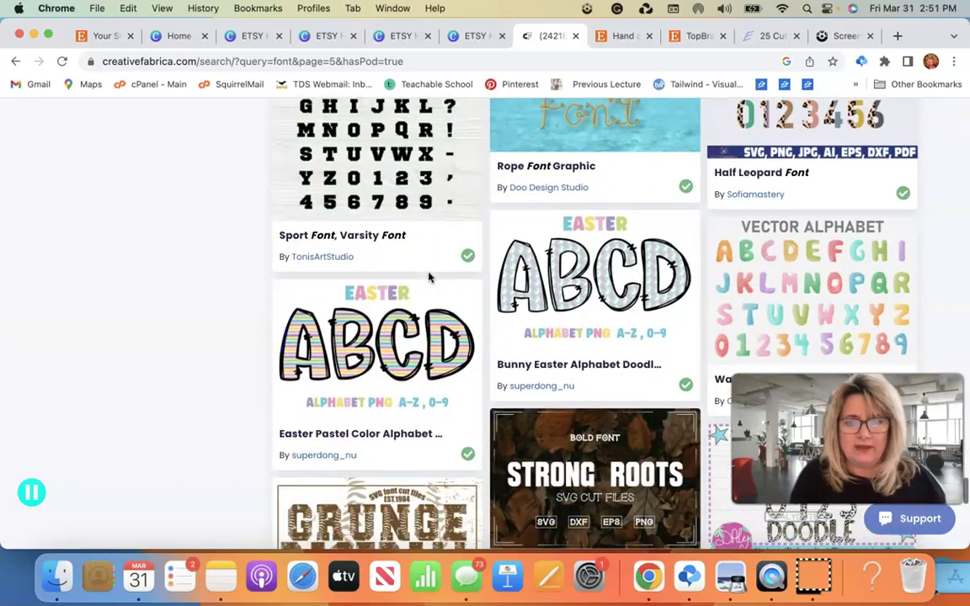
scroll(429, 276, "down", 9)
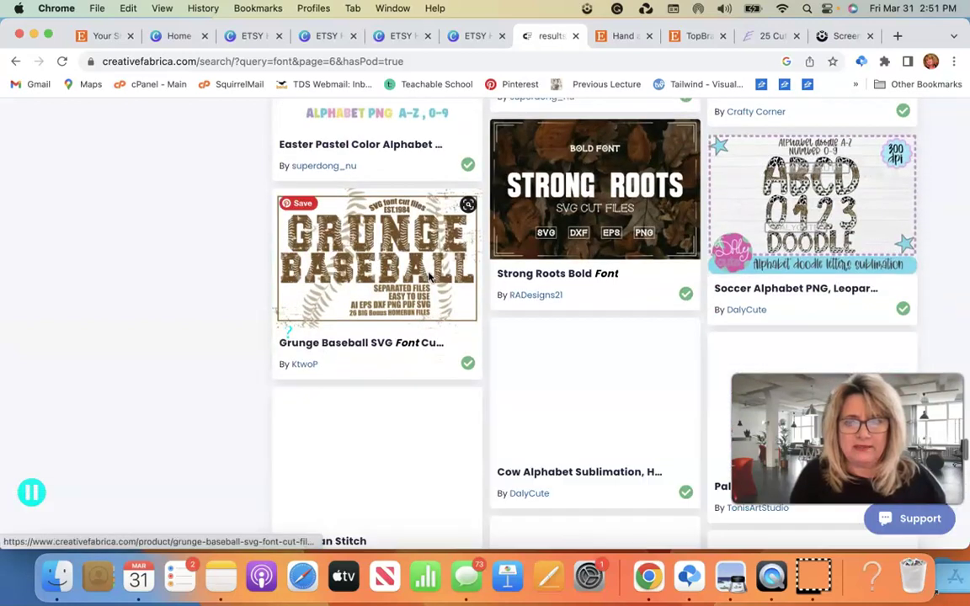
scroll(429, 276, "down", 8)
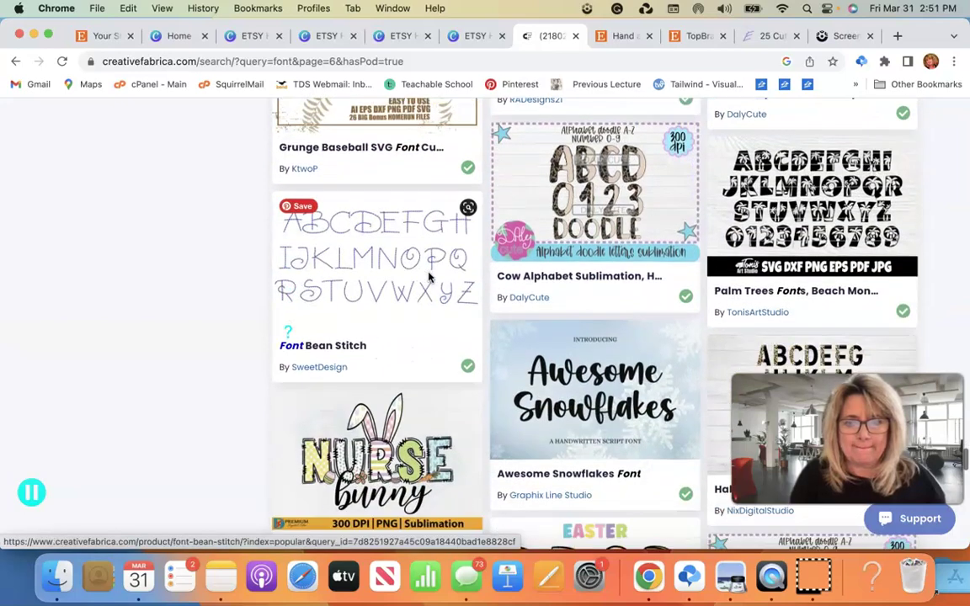
scroll(429, 276, "up", 20)
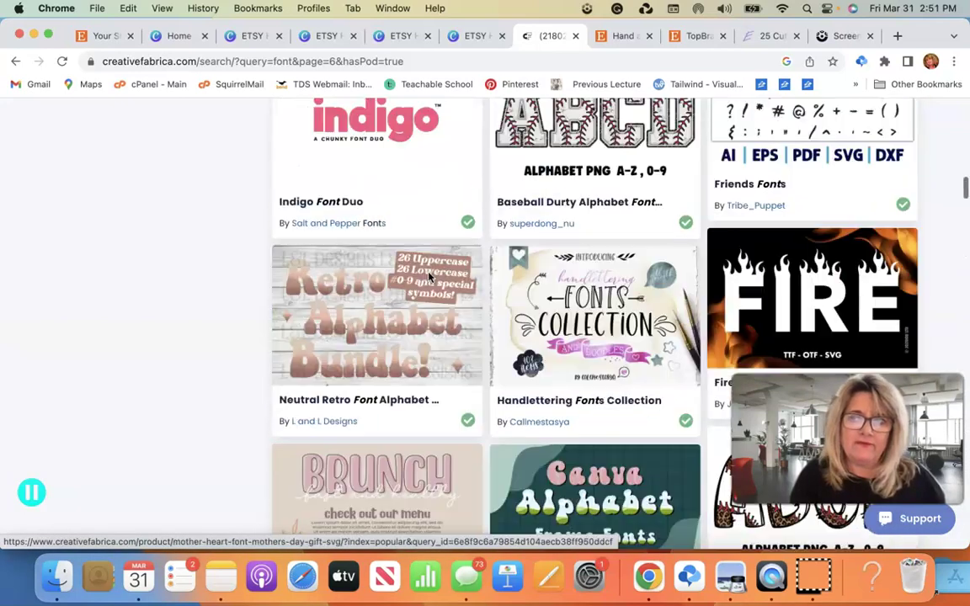
scroll(429, 276, "up", 15)
- Search Creative Fabrica for 'child font'
left_click(337, 249)
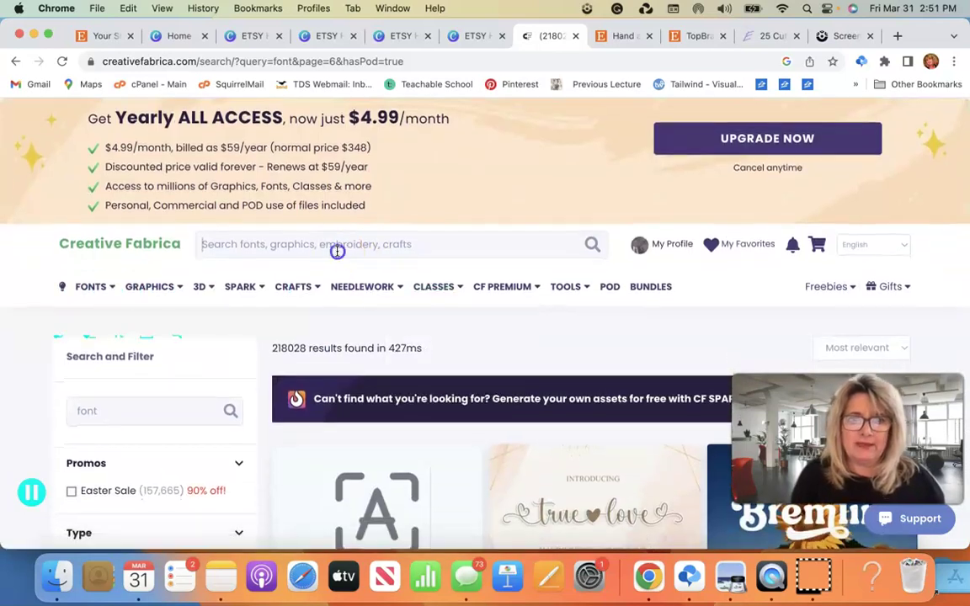
type("child font")
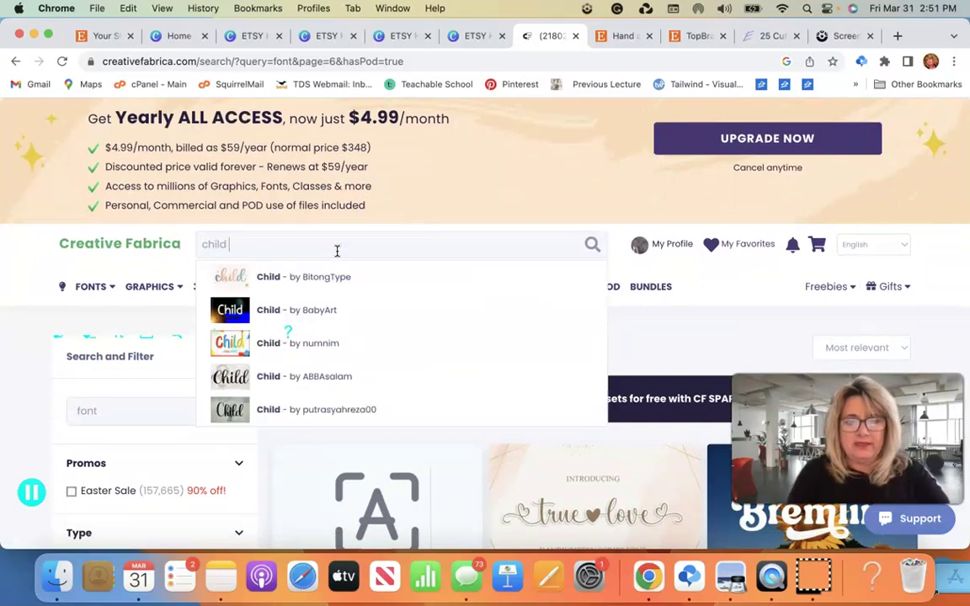
key("Return")
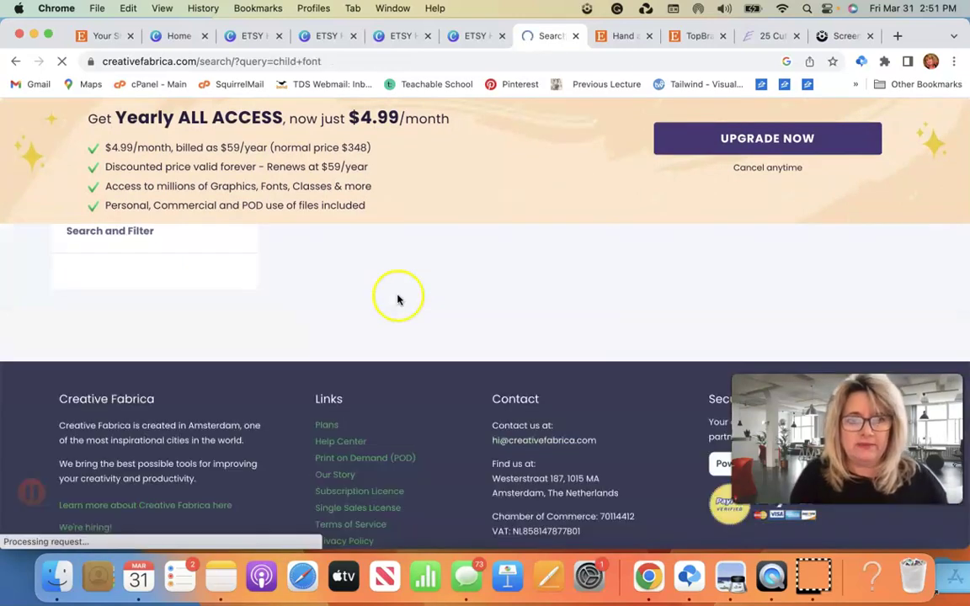
- Scroll the child font results and open the By the Pool font
scroll(394, 236, "down", 5)
scroll(394, 236, "down", 3)
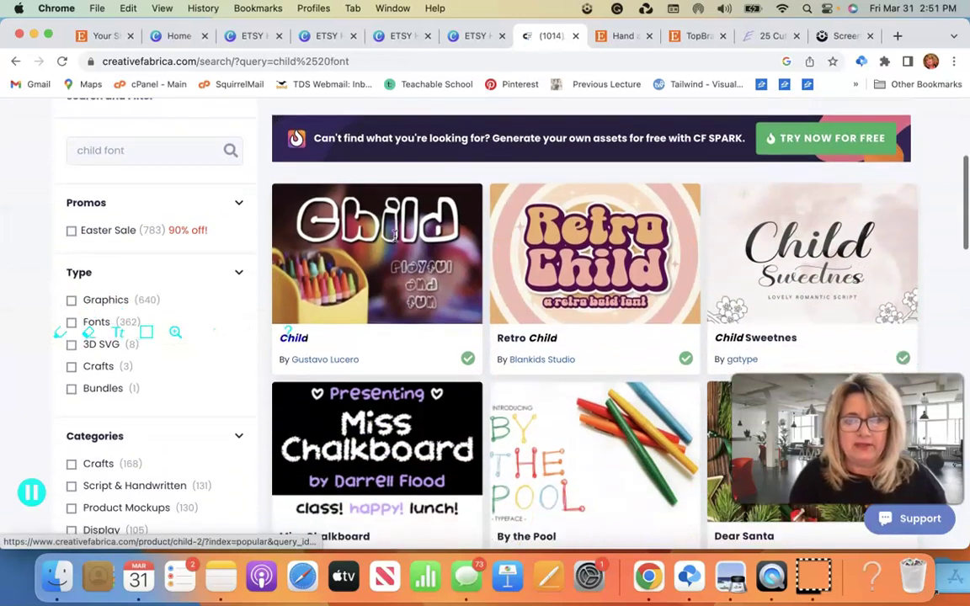
scroll(433, 270, "down", 5)
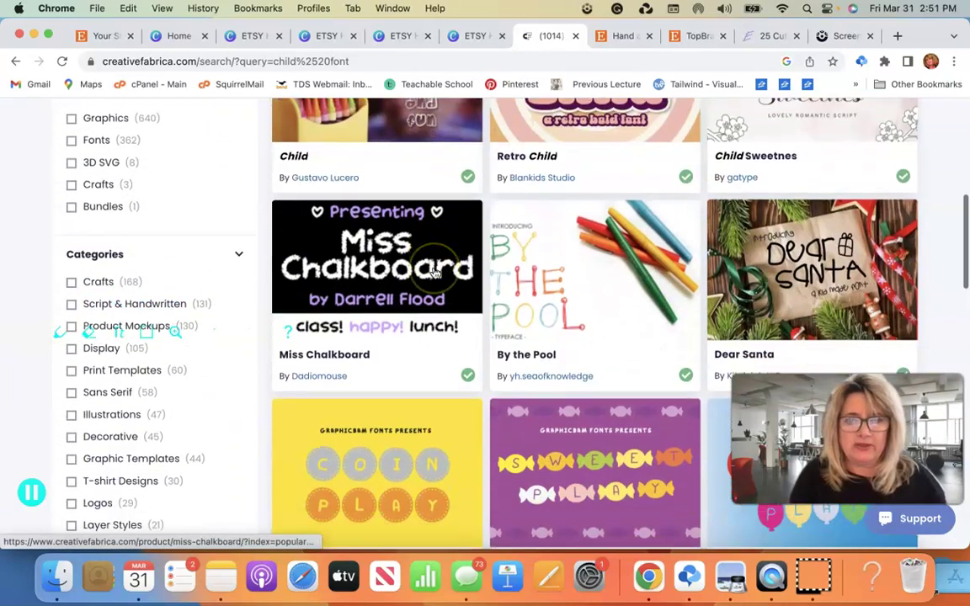
scroll(363, 303, "down", 2)
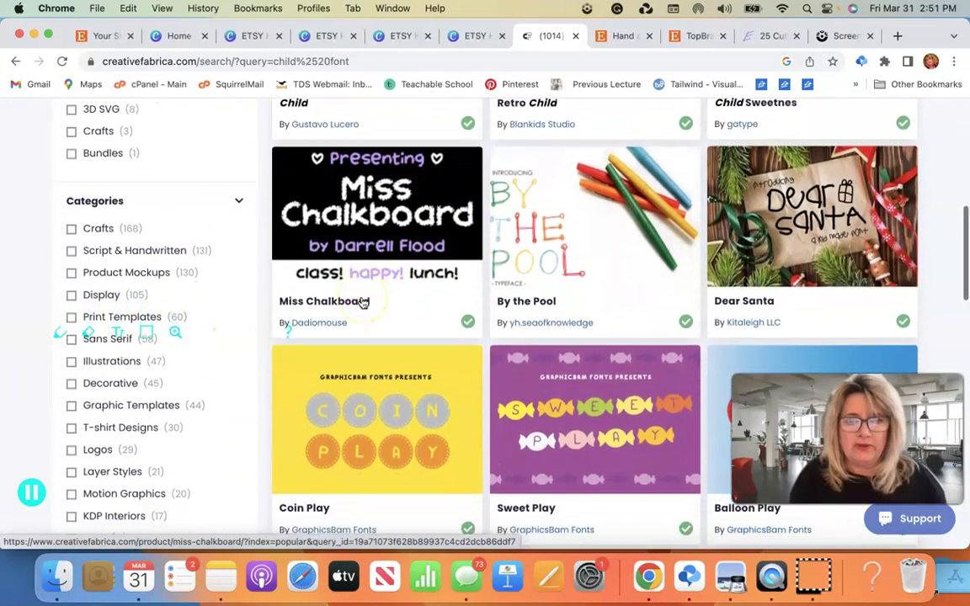
scroll(363, 303, "up", 1)
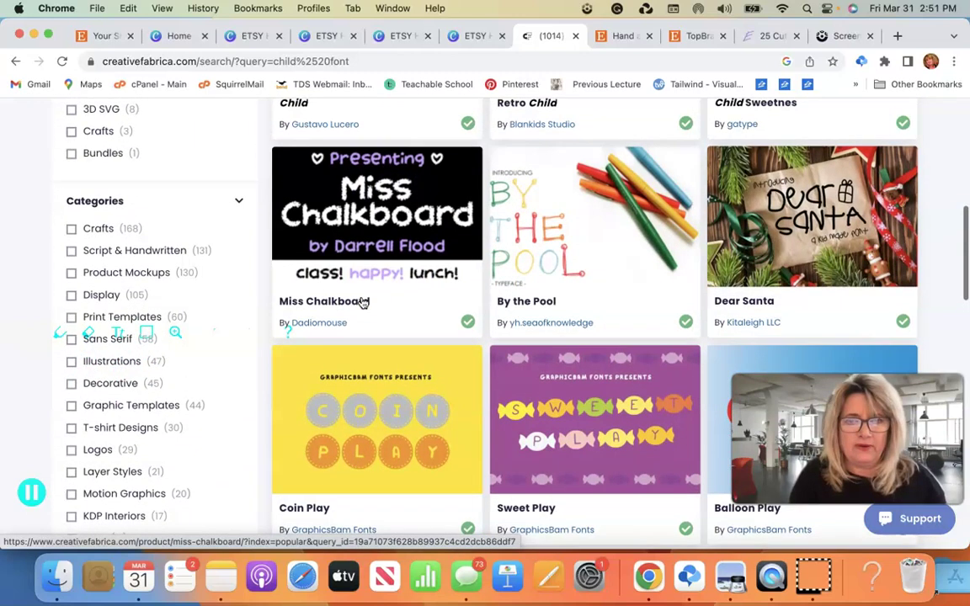
scroll(483, 270, "down", 1)
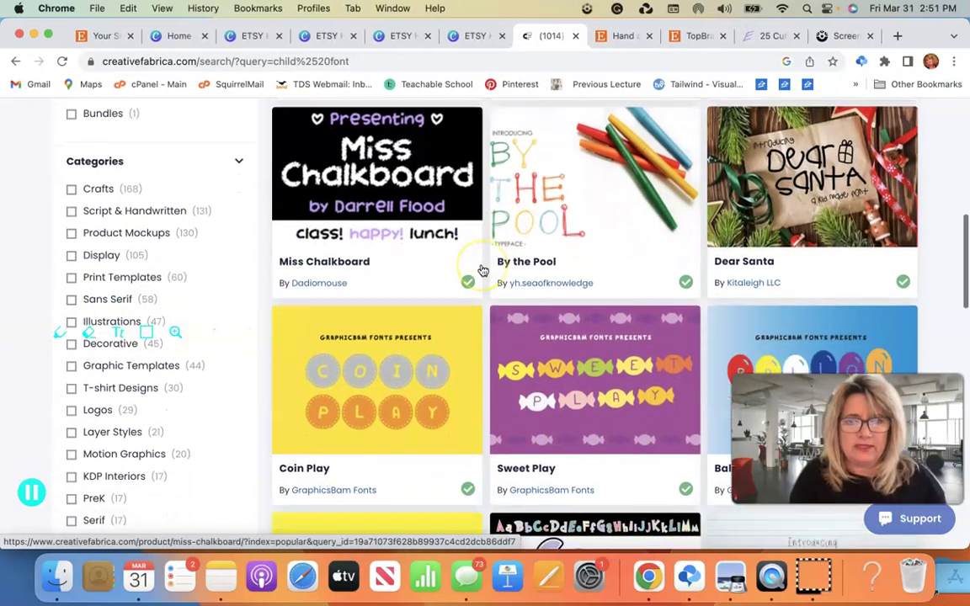
left_click(548, 233)
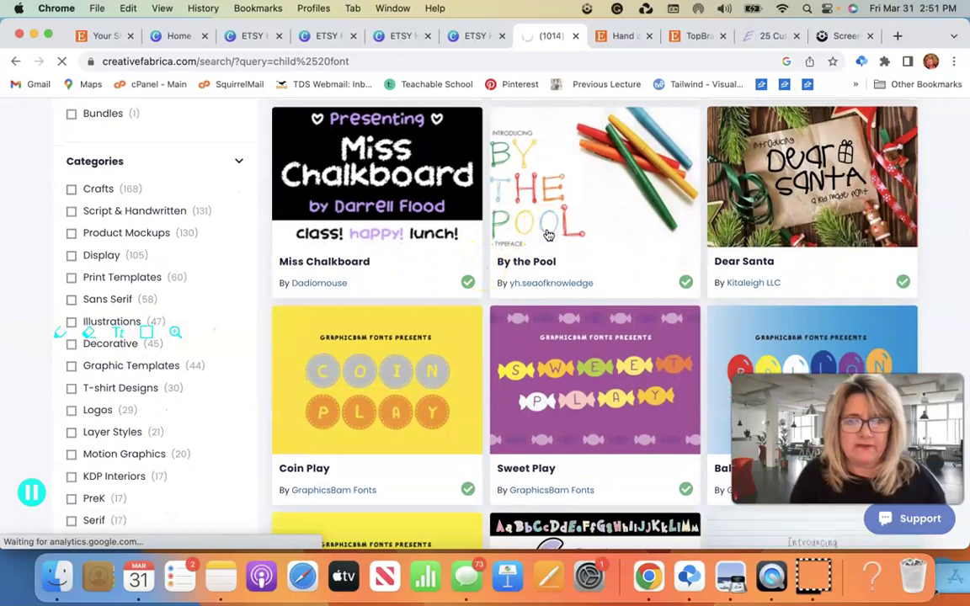
- Review the By the Pool Font product page and download its zip file
scroll(548, 235, "down", 3)
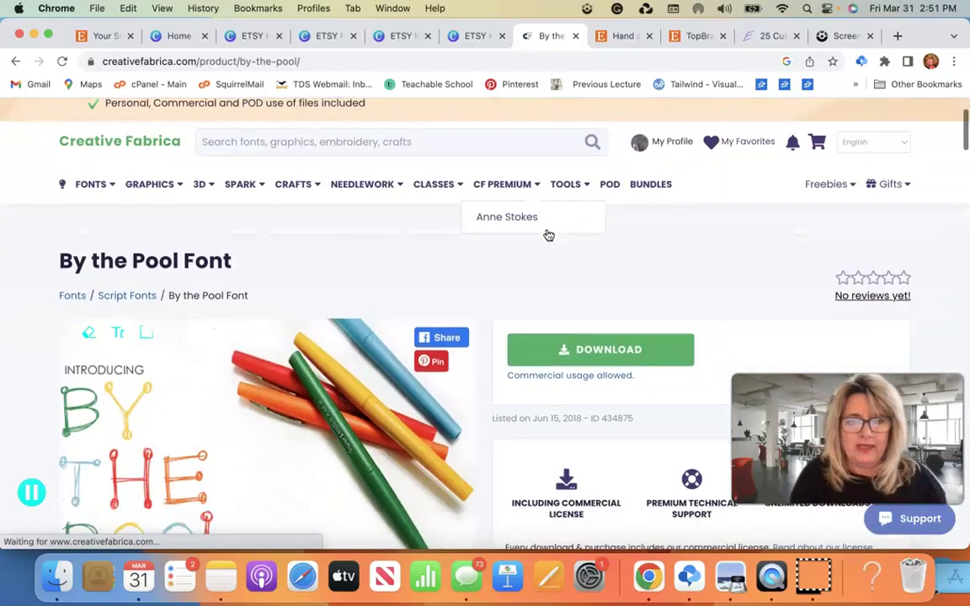
scroll(549, 235, "down", 10)
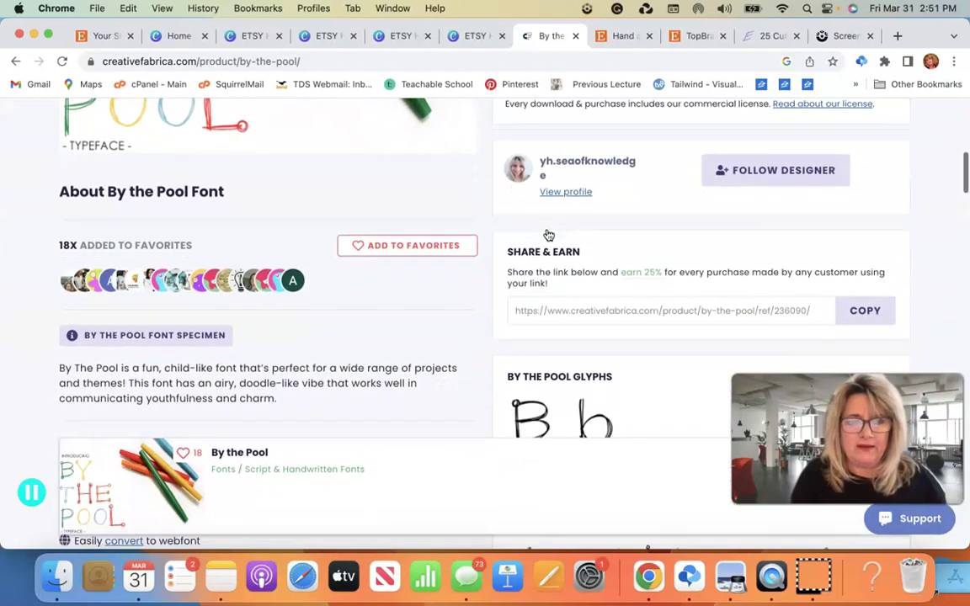
scroll(548, 234, "down", 3)
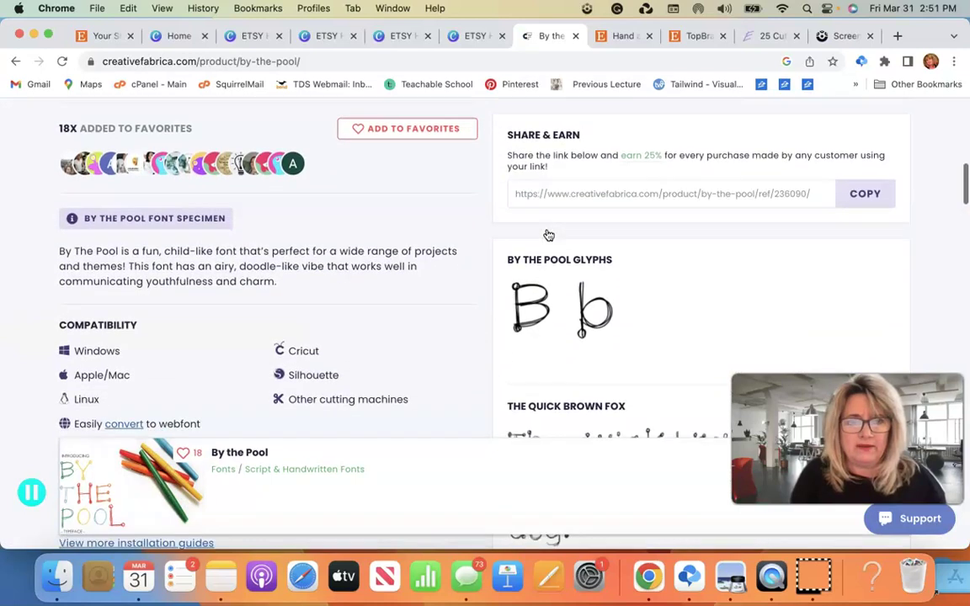
scroll(218, 259, "up", 10)
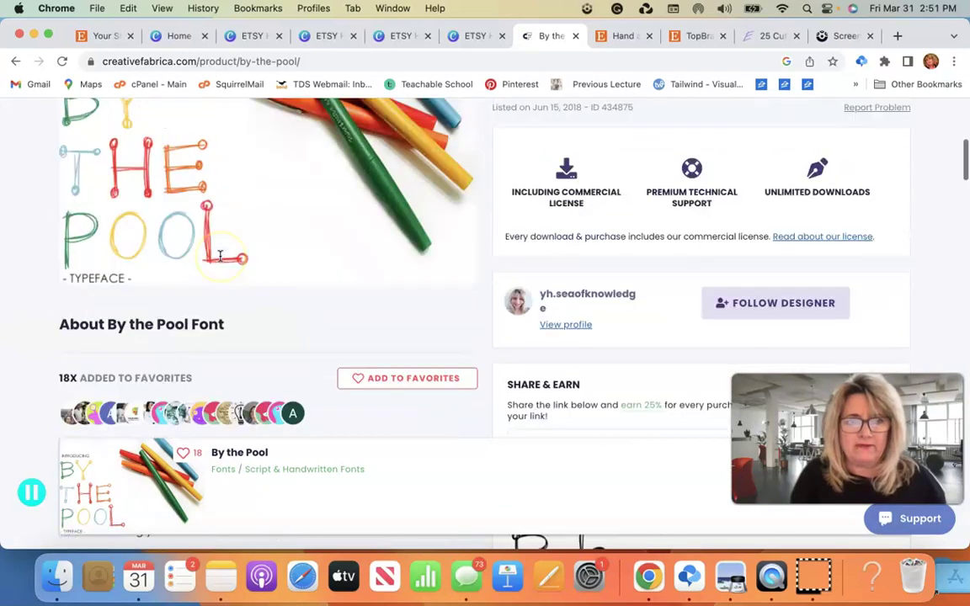
scroll(220, 256, "down", 3)
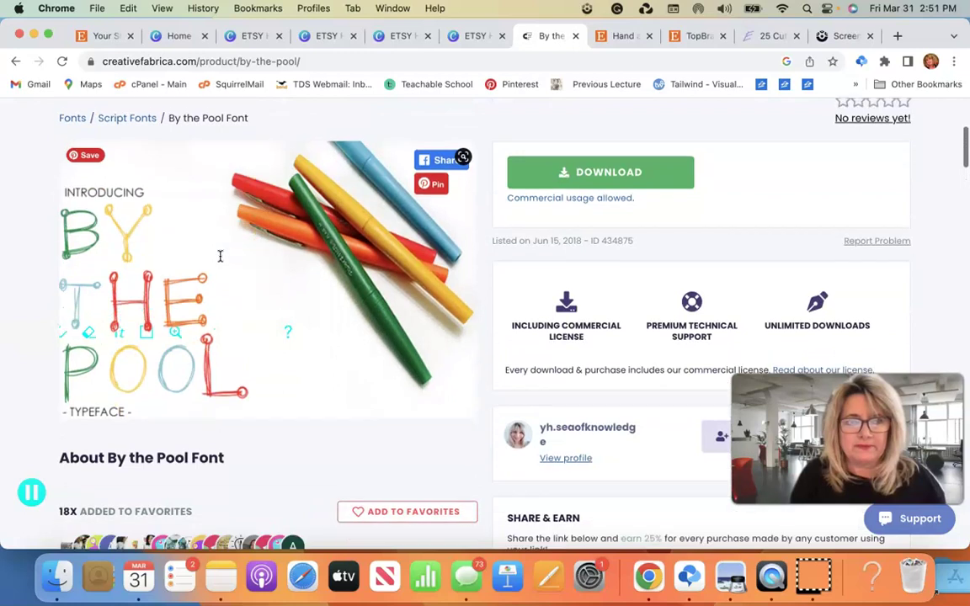
scroll(220, 256, "up", 1)
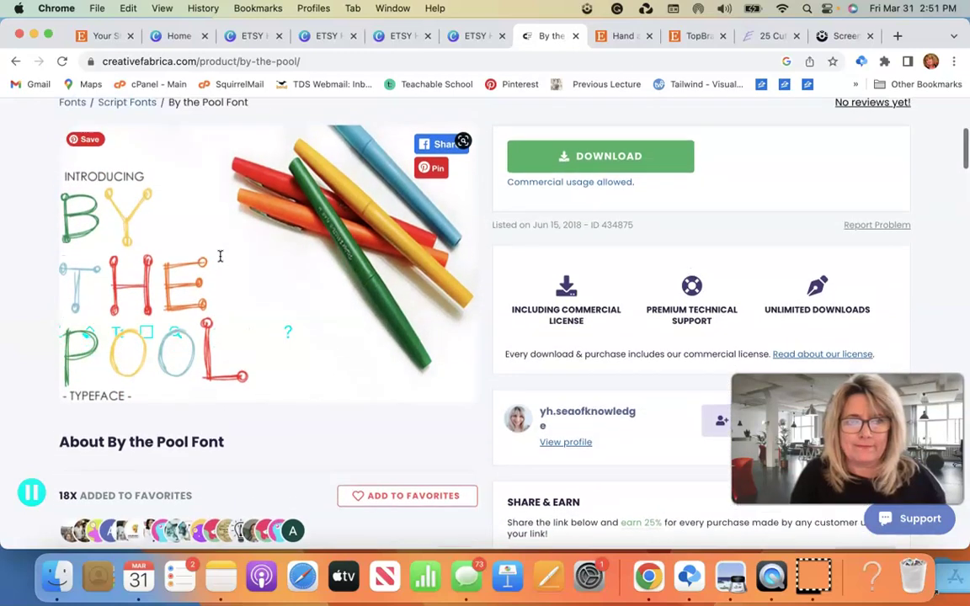
scroll(220, 256, "down", 2)
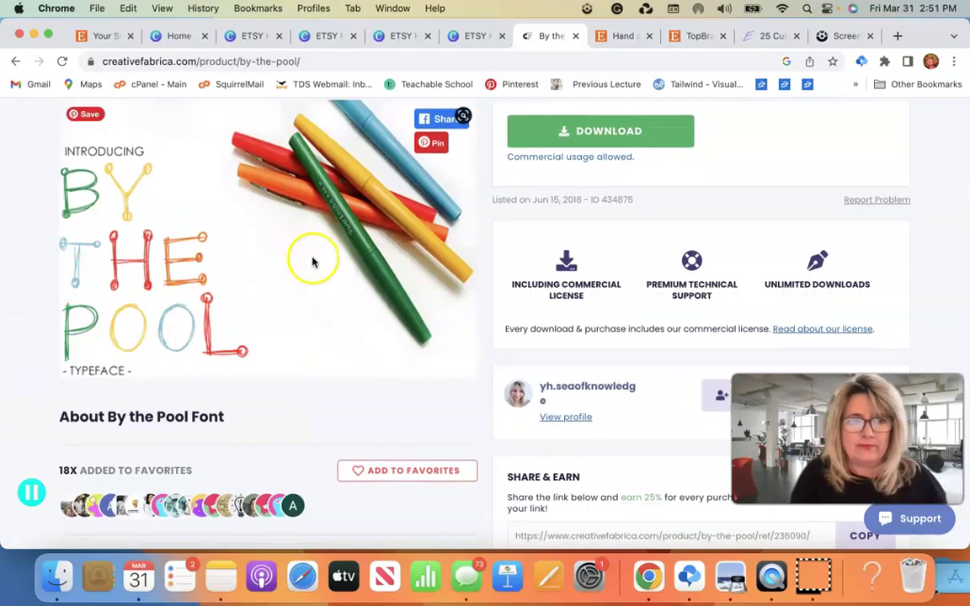
scroll(314, 260, "up", 3)
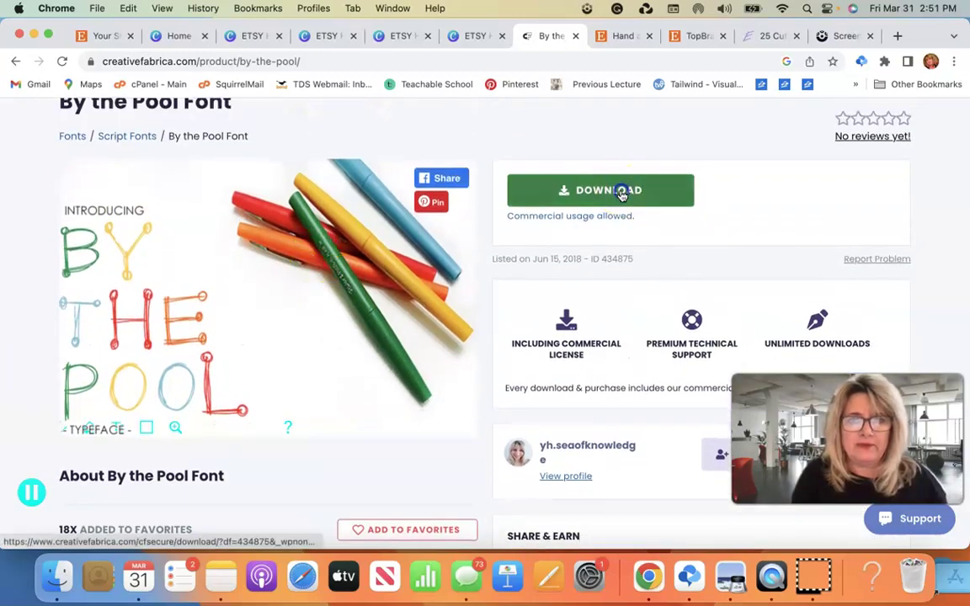
left_click(623, 193)
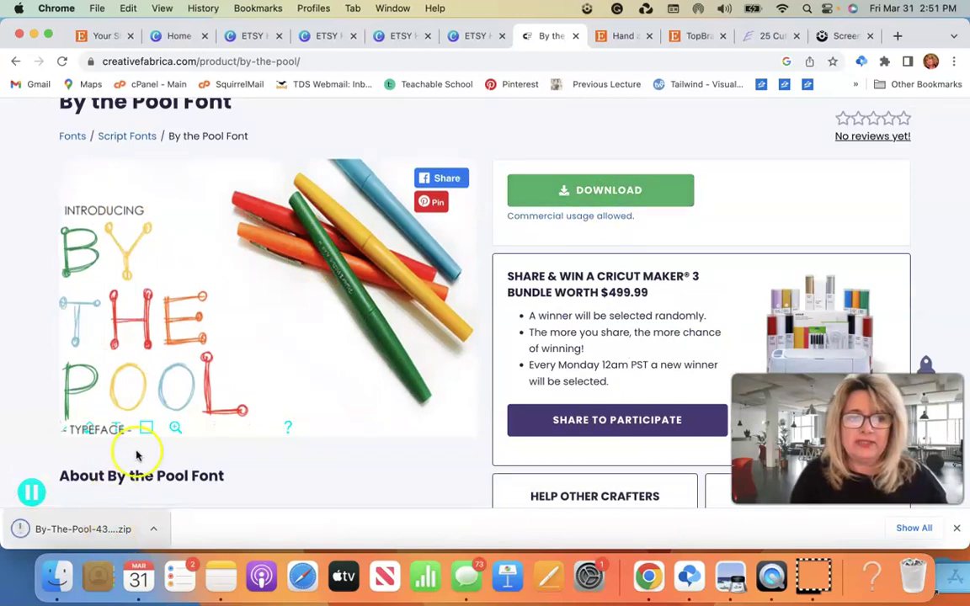
- Unzip the By the Pool download and preview By The Pool.ttf in Font Book, then close it
left_click(118, 524)
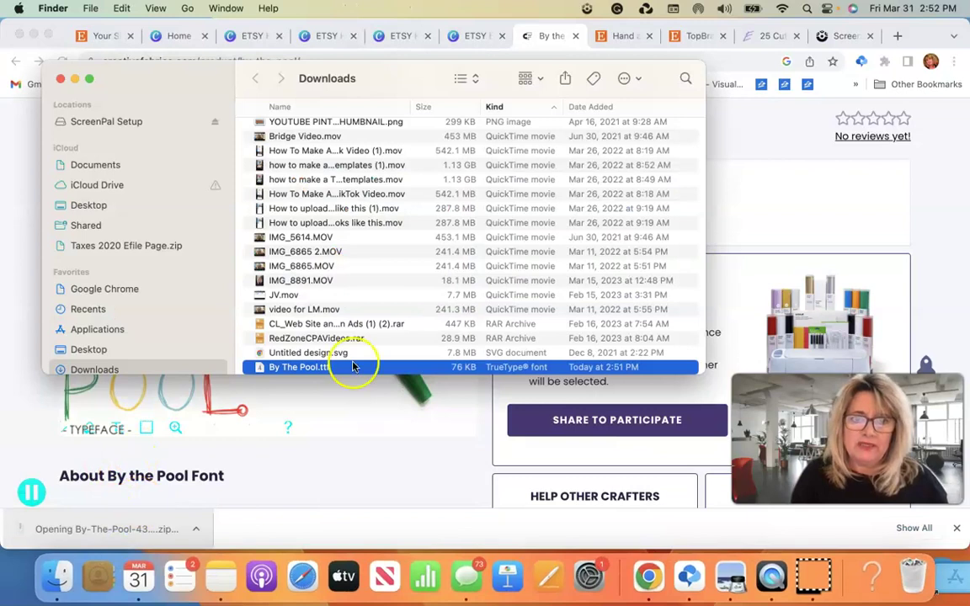
double_click(352, 366)
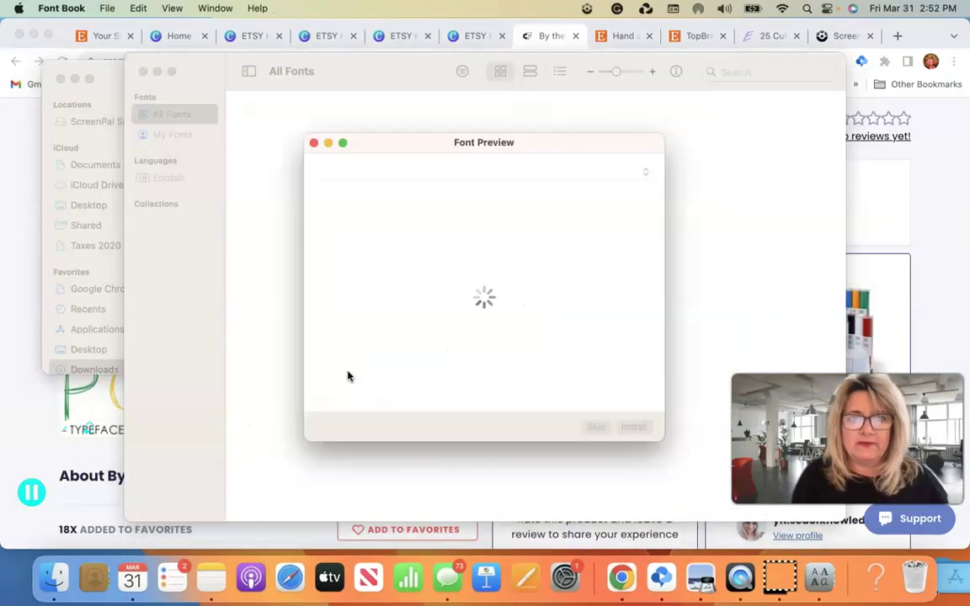
left_click(317, 145)
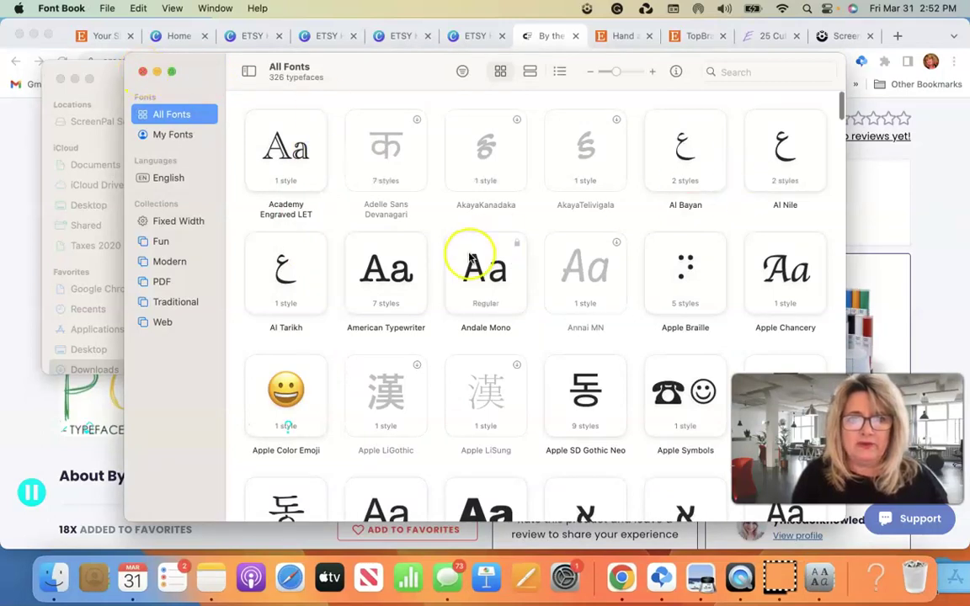
scroll(471, 257, "down", 5)
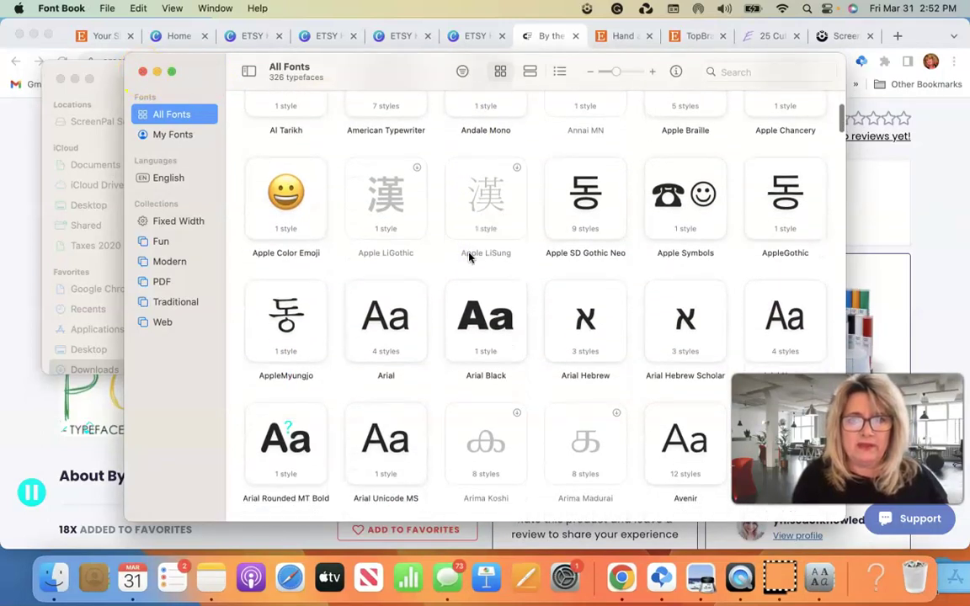
scroll(470, 257, "down", 3)
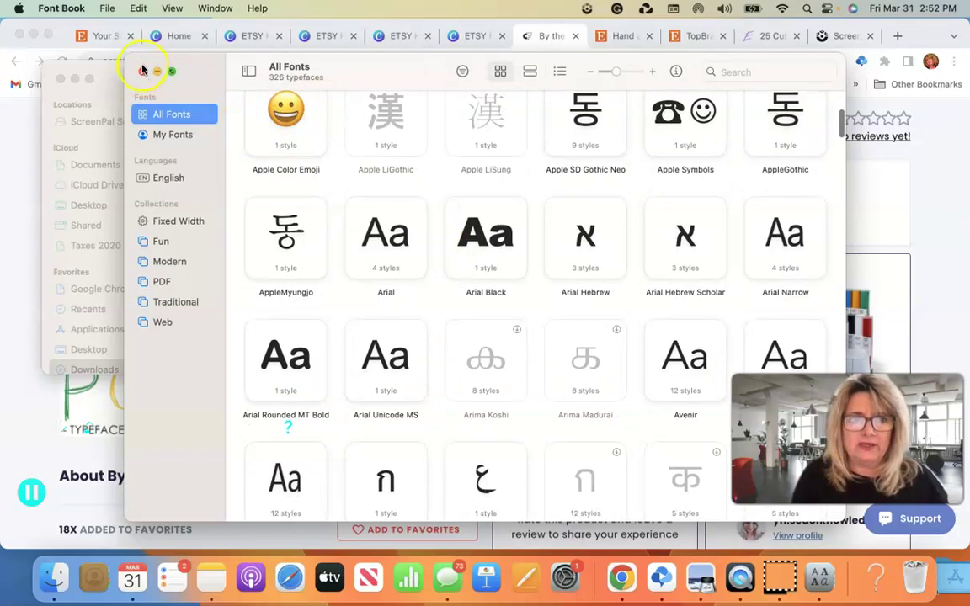
left_click(143, 74)
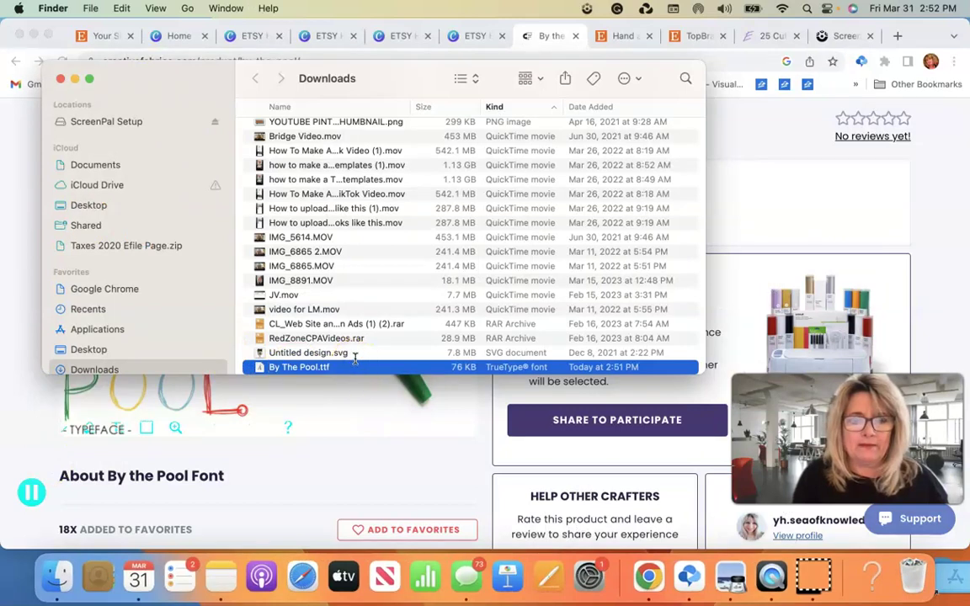
- Preview the YBByThePool font from By The Pool.ttf once more and close Font Book
scroll(353, 355, "down", 5)
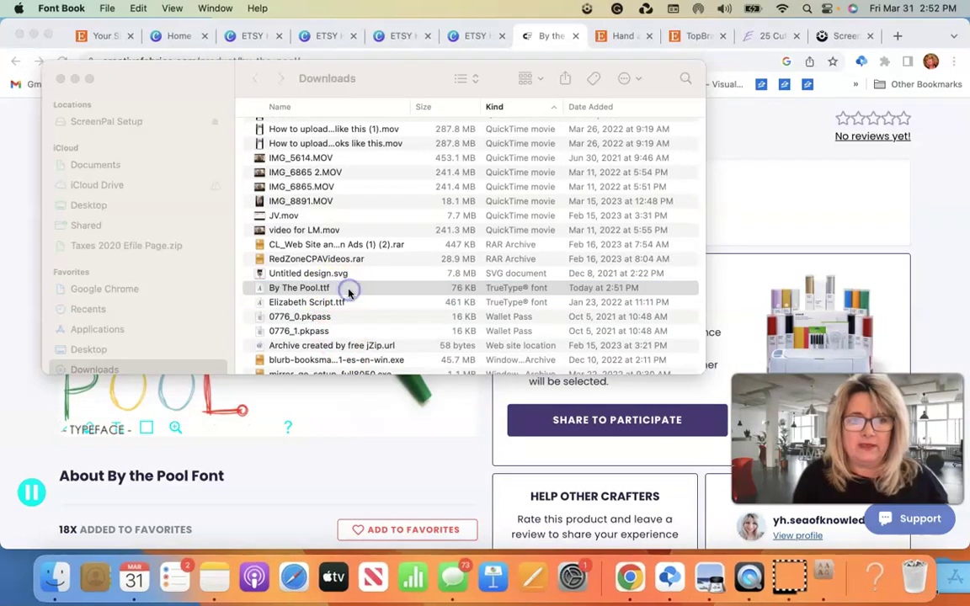
double_click(349, 291)
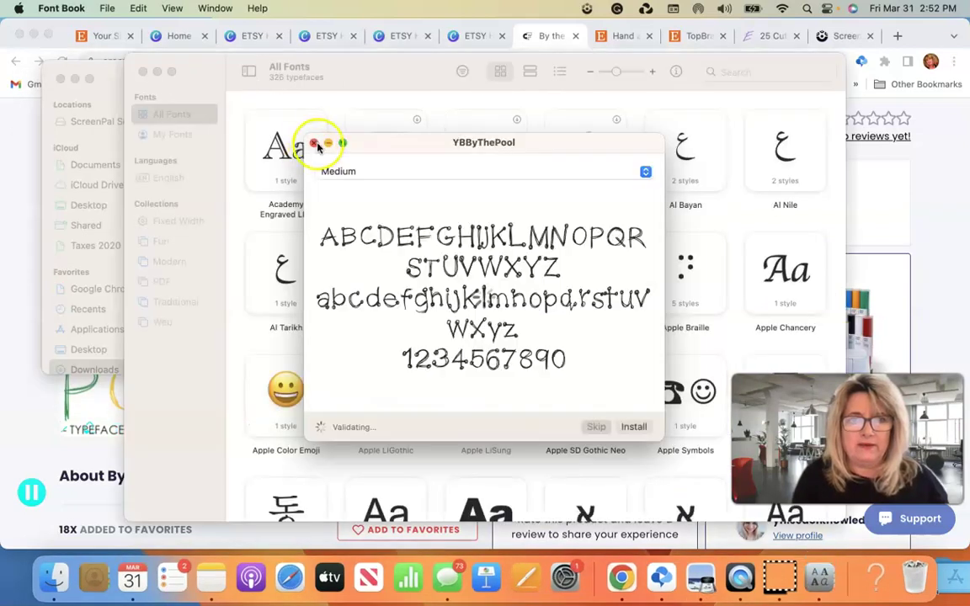
left_click(314, 144)
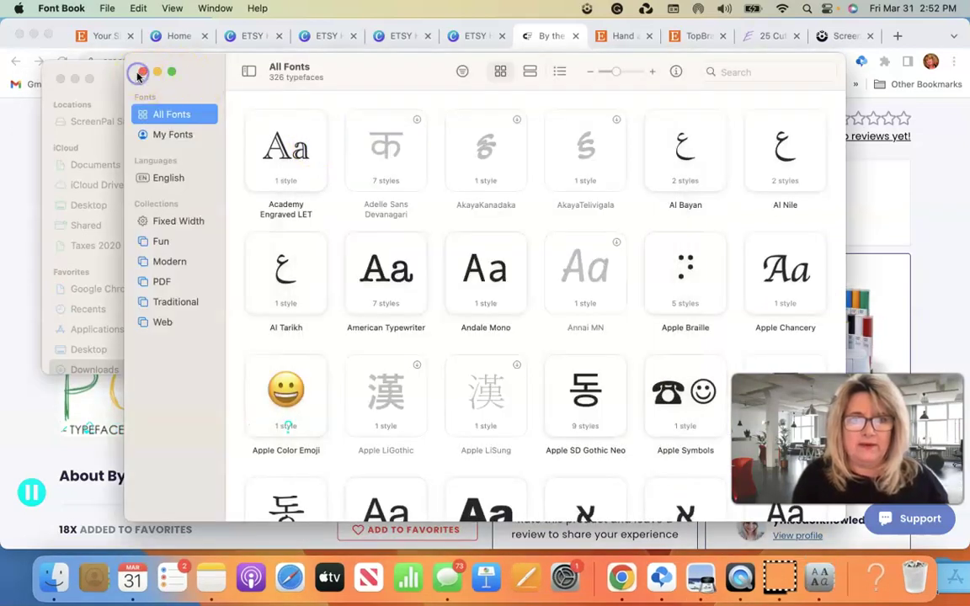
left_click(141, 74)
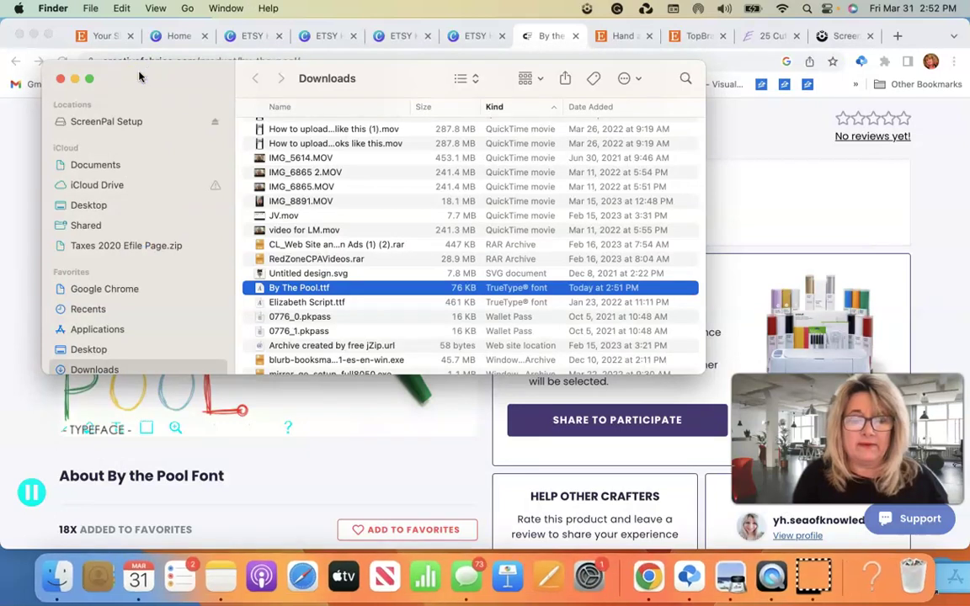
- Return to the ETSY HANDART LISTINGS design in Canva
left_click(744, 161)
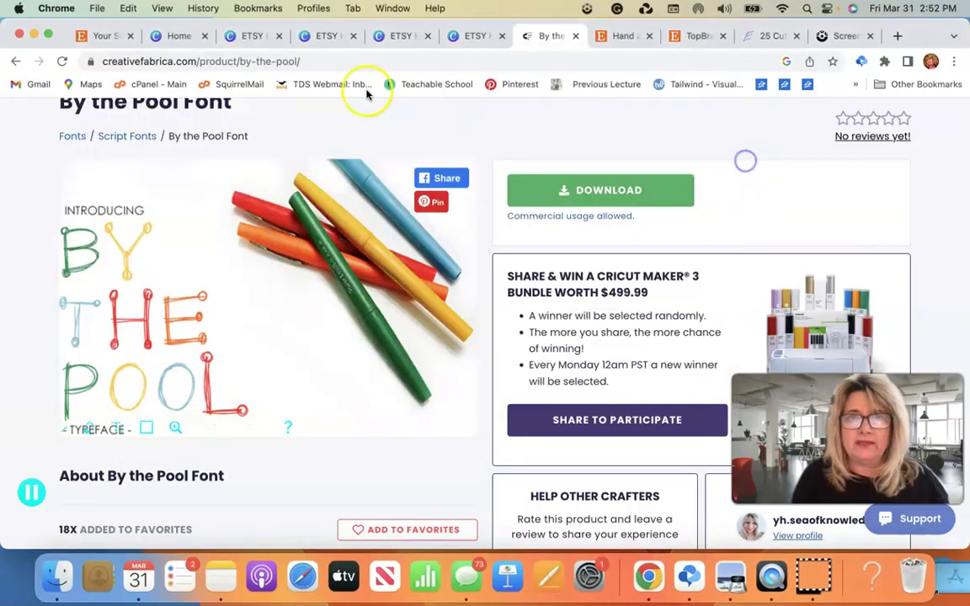
left_click(173, 39)
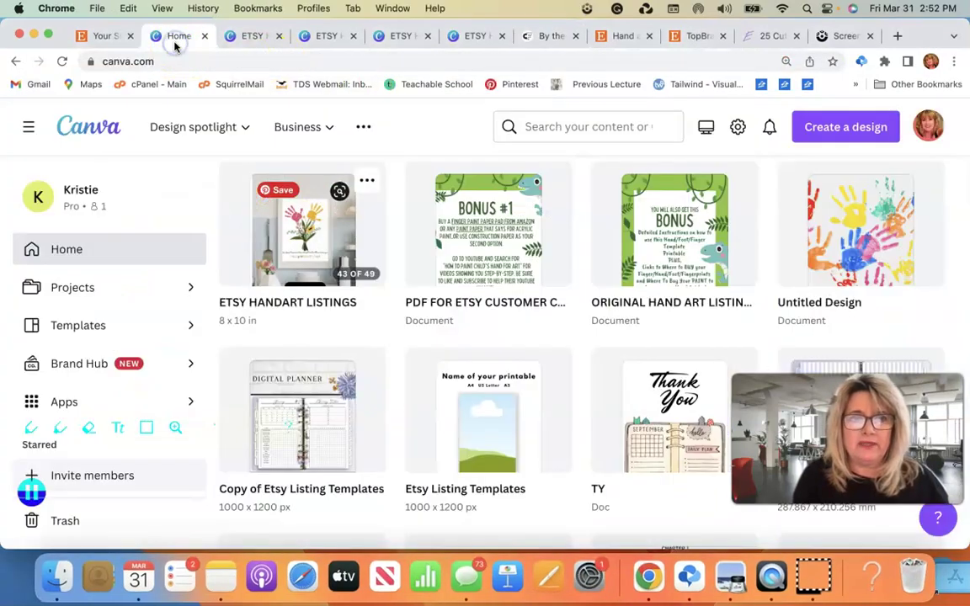
left_click(239, 42)
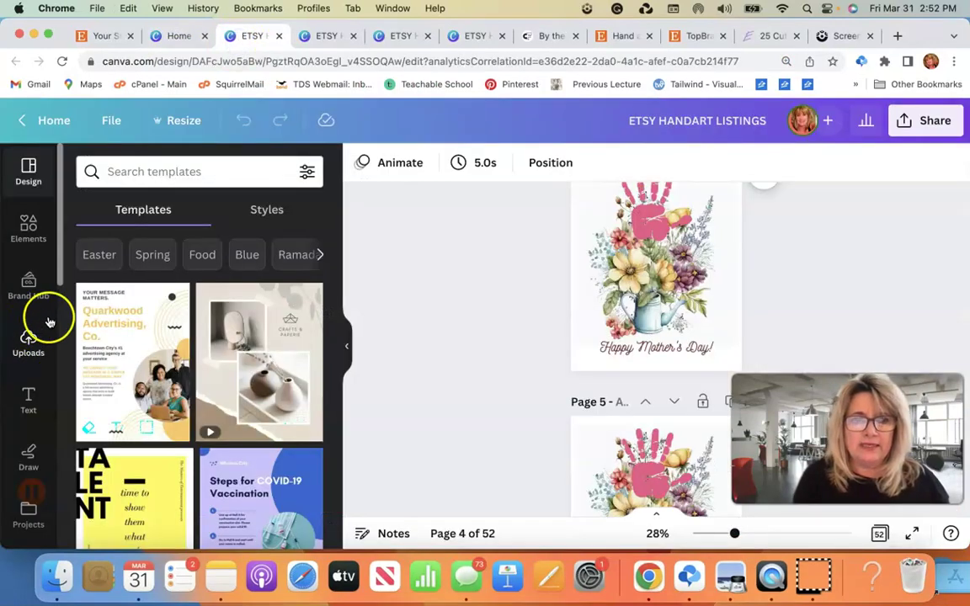
scroll(26, 312, "down", 2)
- Go to Brand Hub's brand fonts and choose Add new › Upload a font
left_click(25, 240)
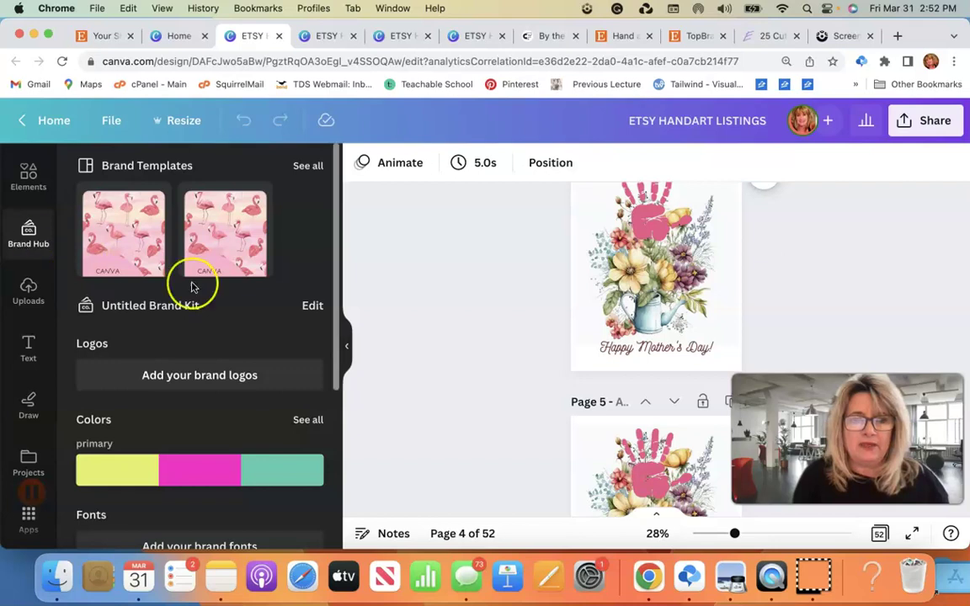
scroll(192, 284, "down", 5)
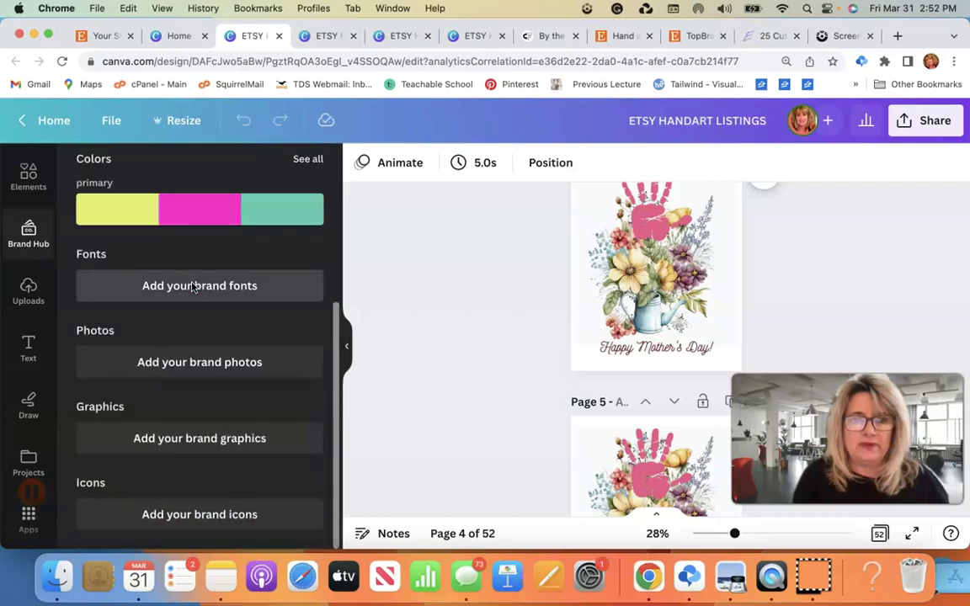
left_click(180, 295)
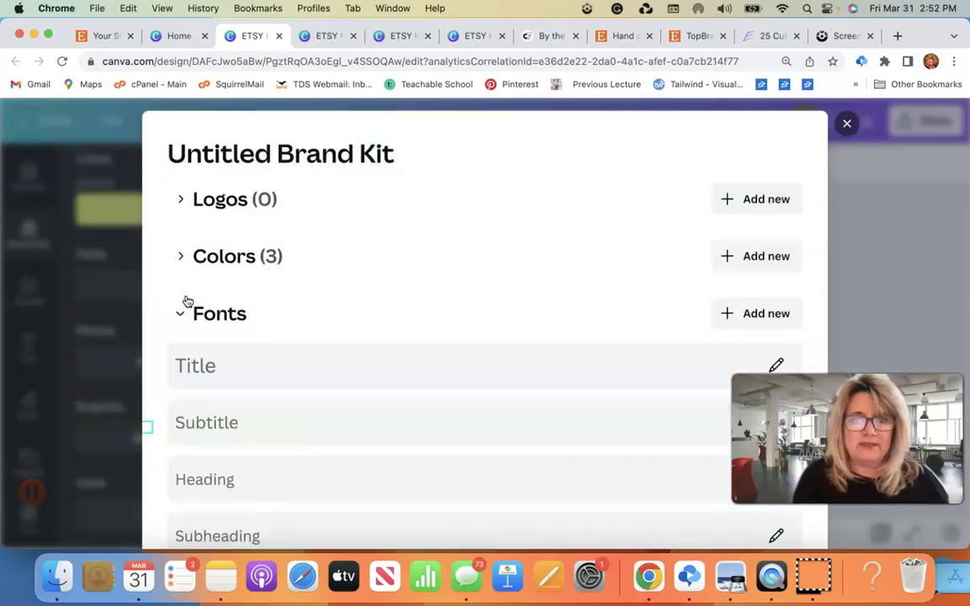
scroll(413, 283, "down", 2)
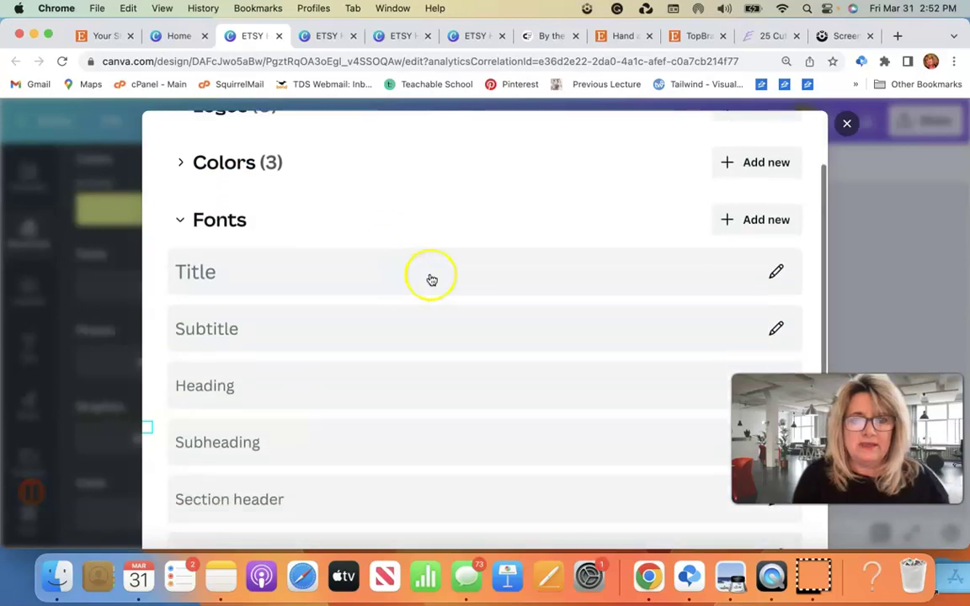
left_click(755, 222)
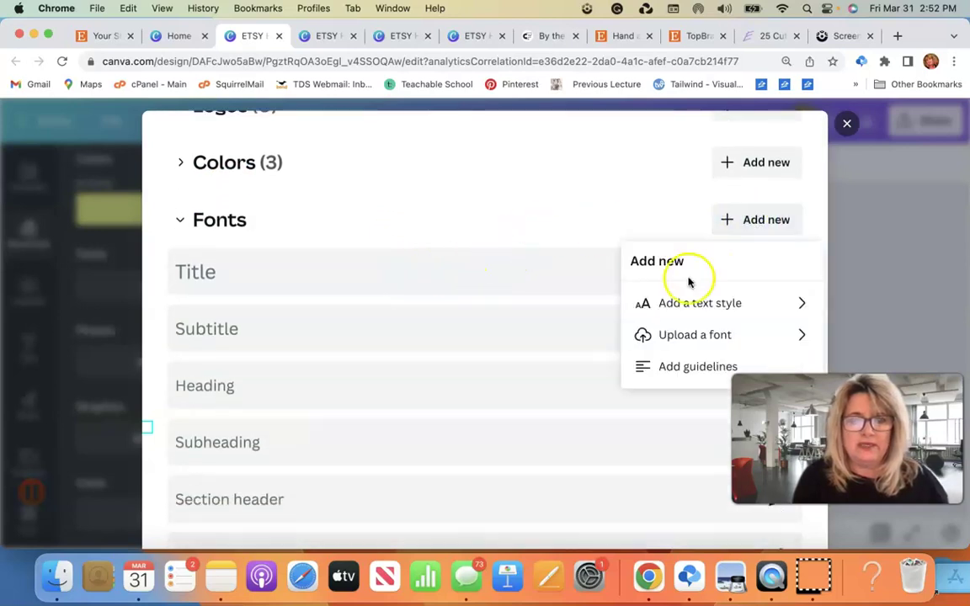
left_click(696, 336)
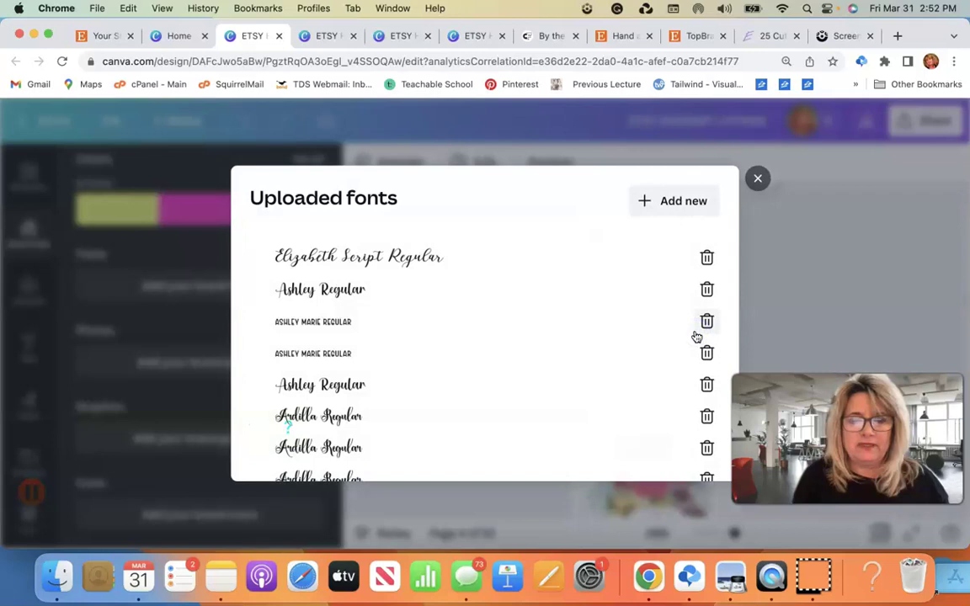
- Upload By The Pool.ttf from the Mac so YBByThePool Medium joins the brand kit's fonts
left_click(676, 208)
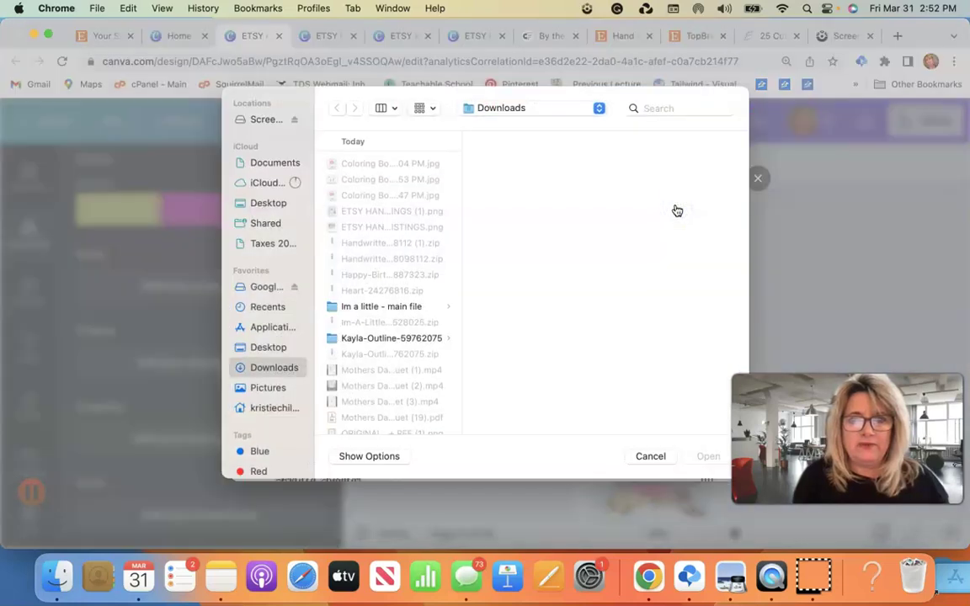
left_click(666, 110)
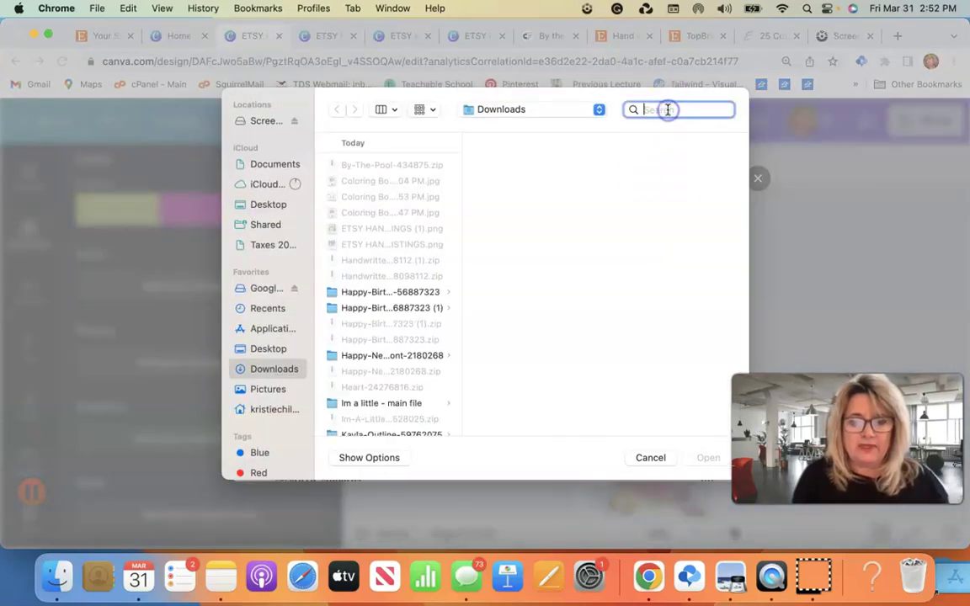
type("ttf")
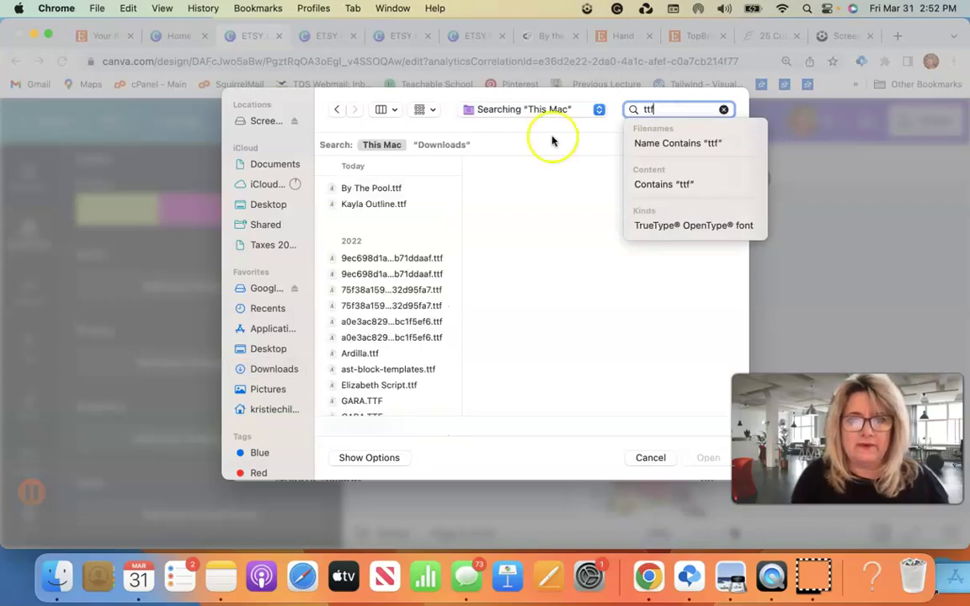
left_click(392, 188)
left_click(392, 189)
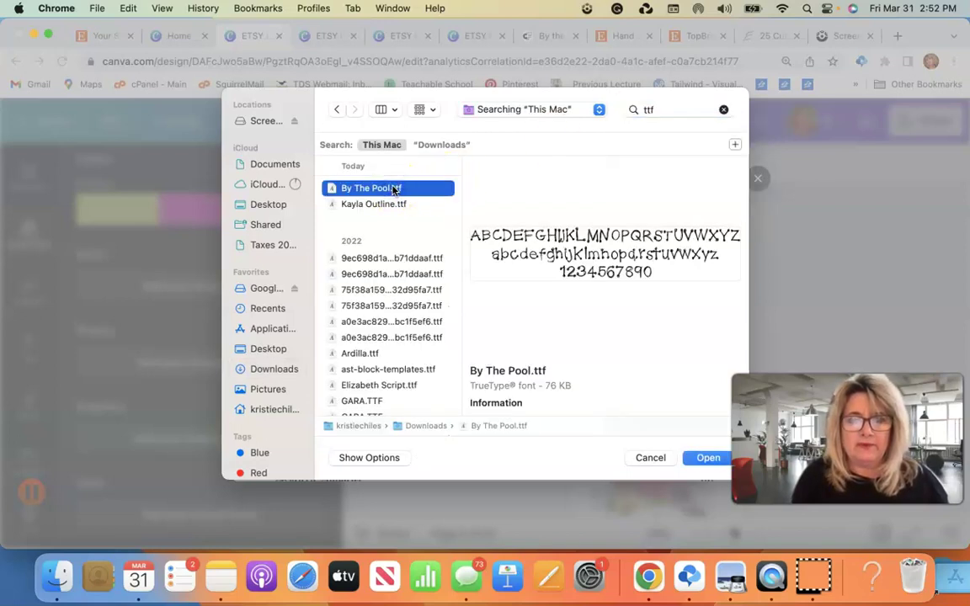
double_click(393, 189)
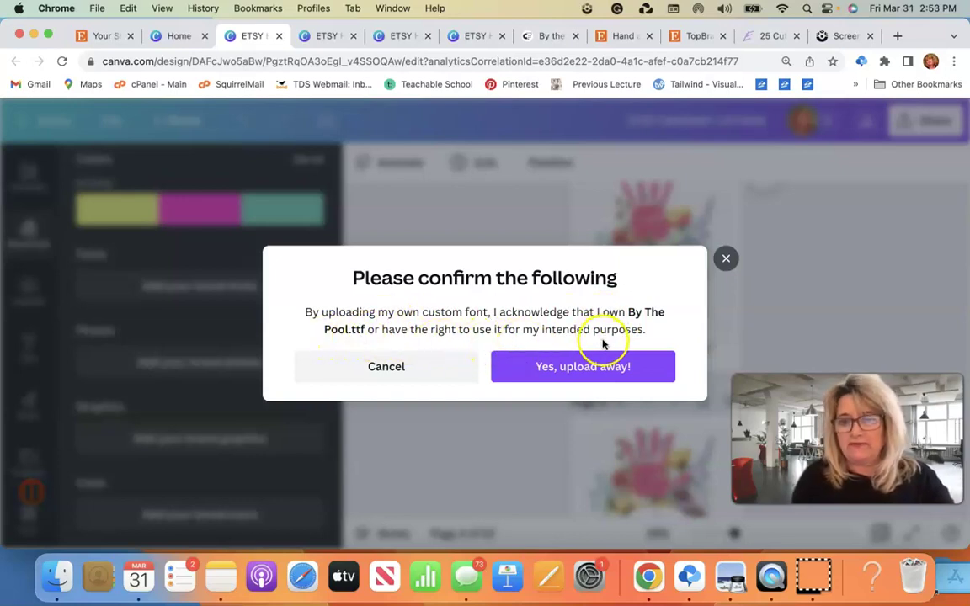
left_click(598, 367)
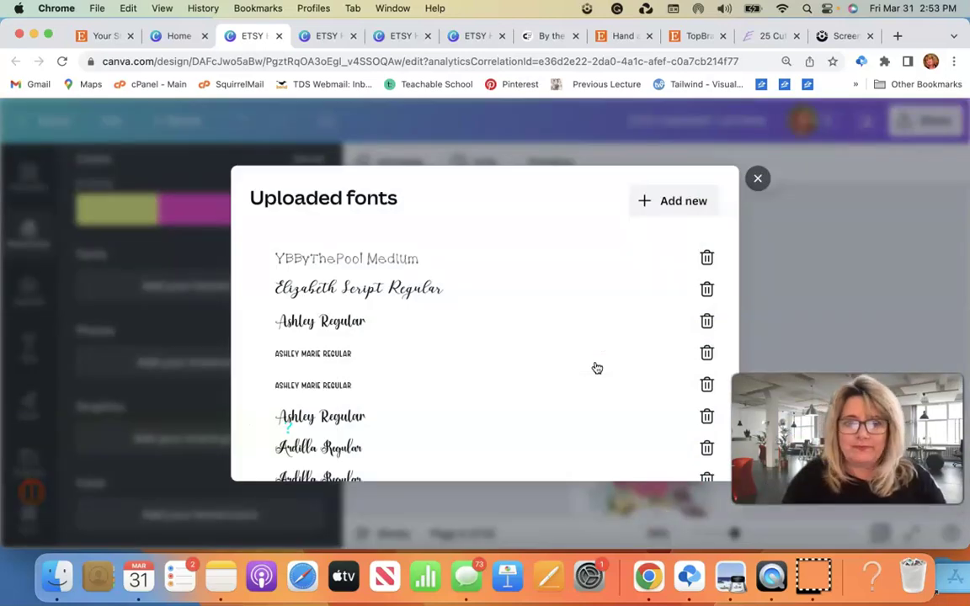
left_click(757, 178)
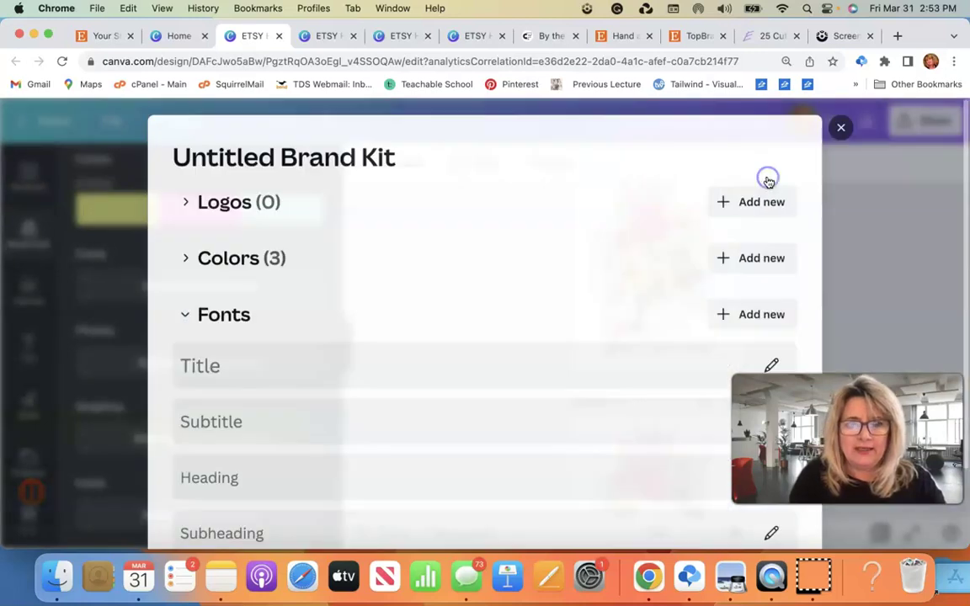
- Add a Canva Sans 34 subheading on page 4 and place it under 'Happy Mother's Day!'
left_click(851, 128)
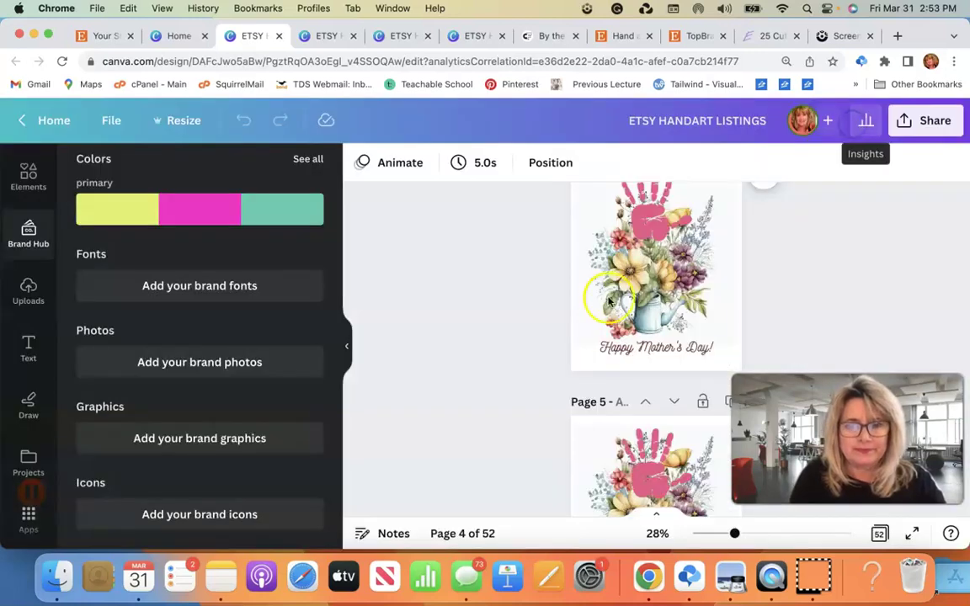
left_click(29, 346)
scroll(215, 310, "down", 2)
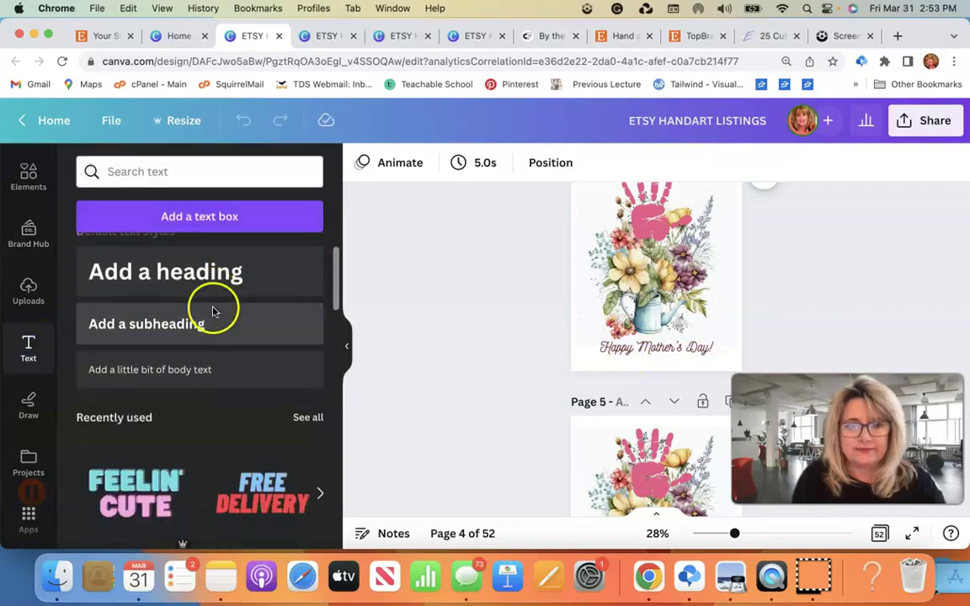
left_click(172, 334)
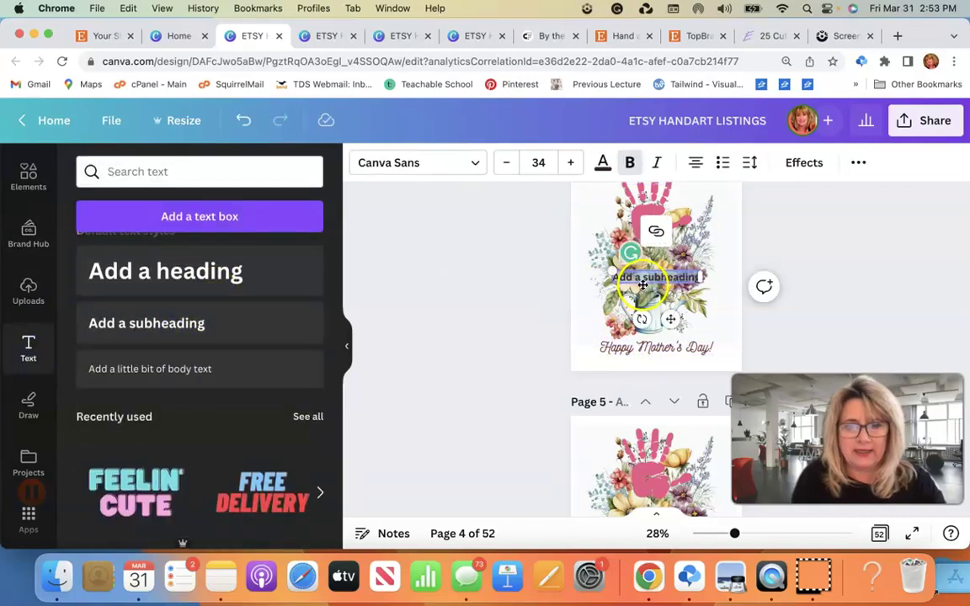
left_click_drag(638, 300, 635, 362)
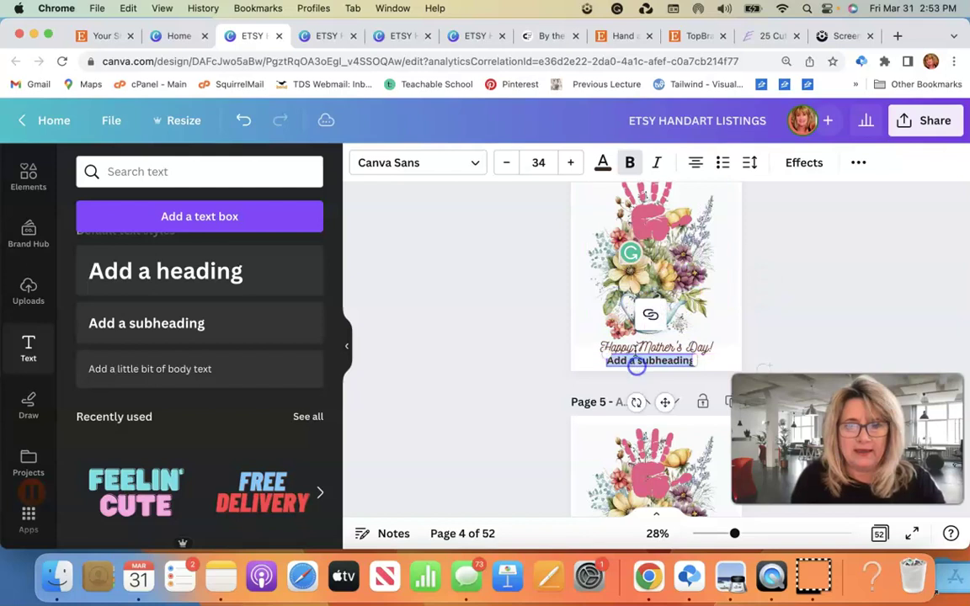
- Scroll through the font list for the new subheading
left_click(467, 164)
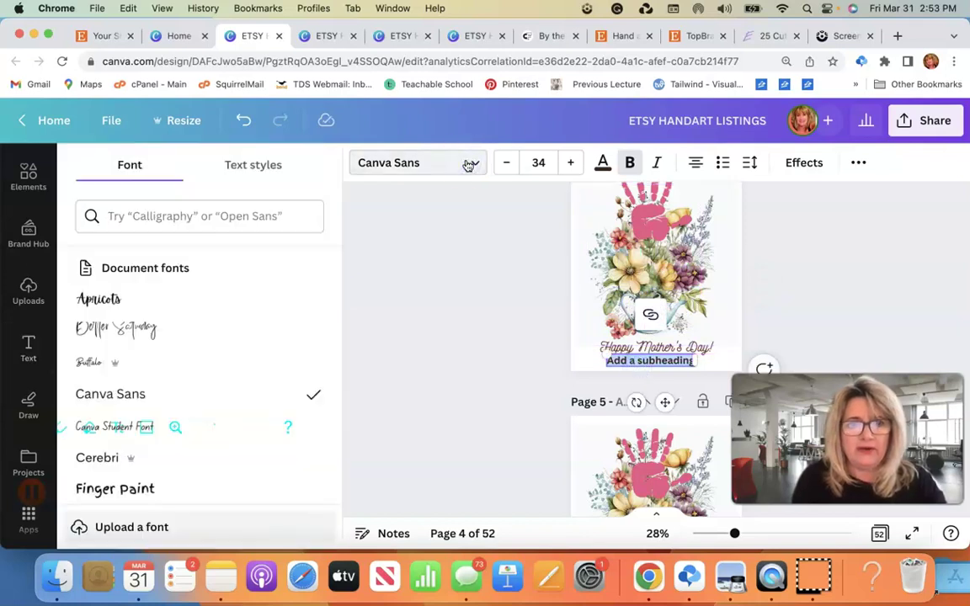
scroll(215, 262, "down", 1)
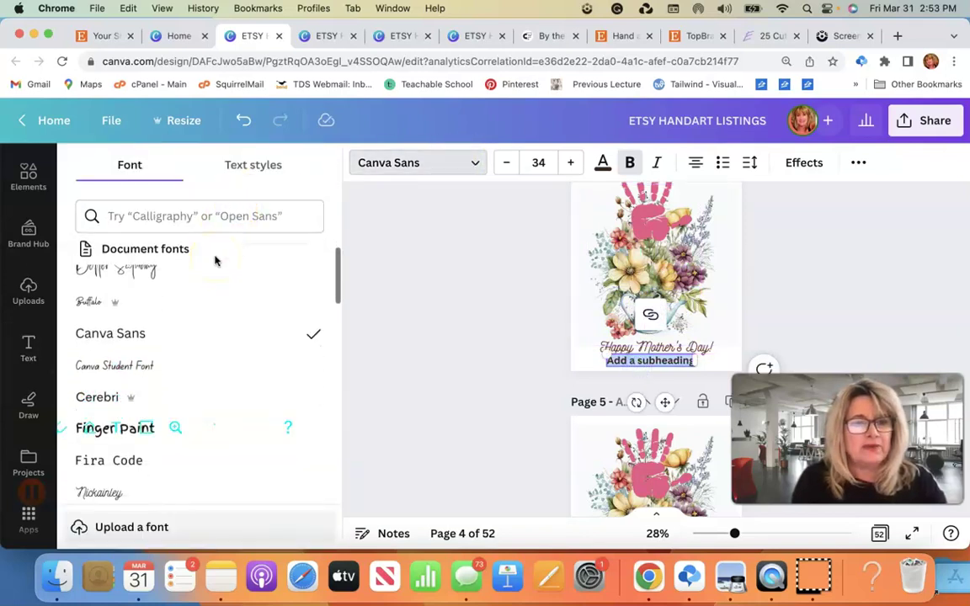
scroll(215, 262, "down", 5)
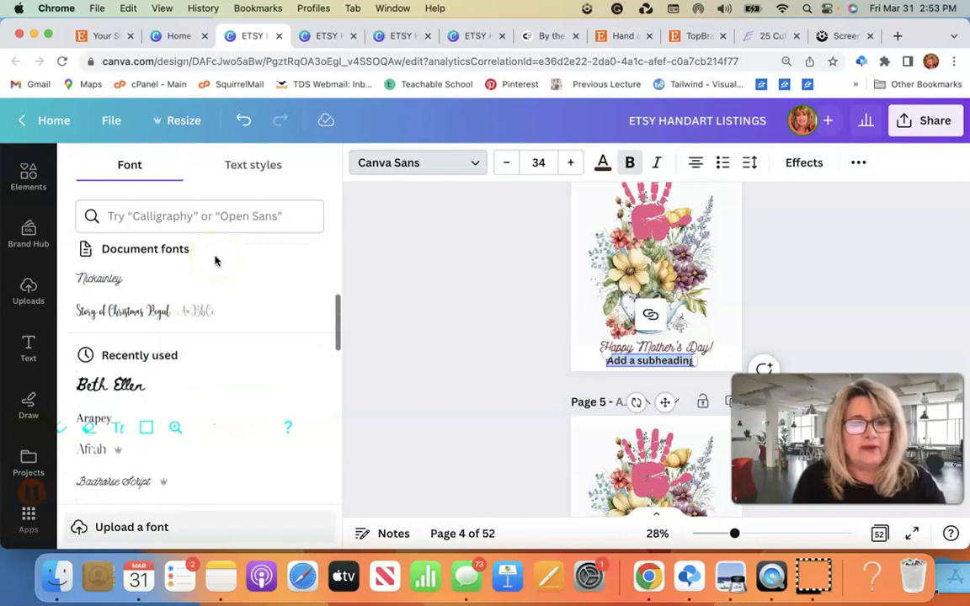
scroll(215, 262, "down", 1)
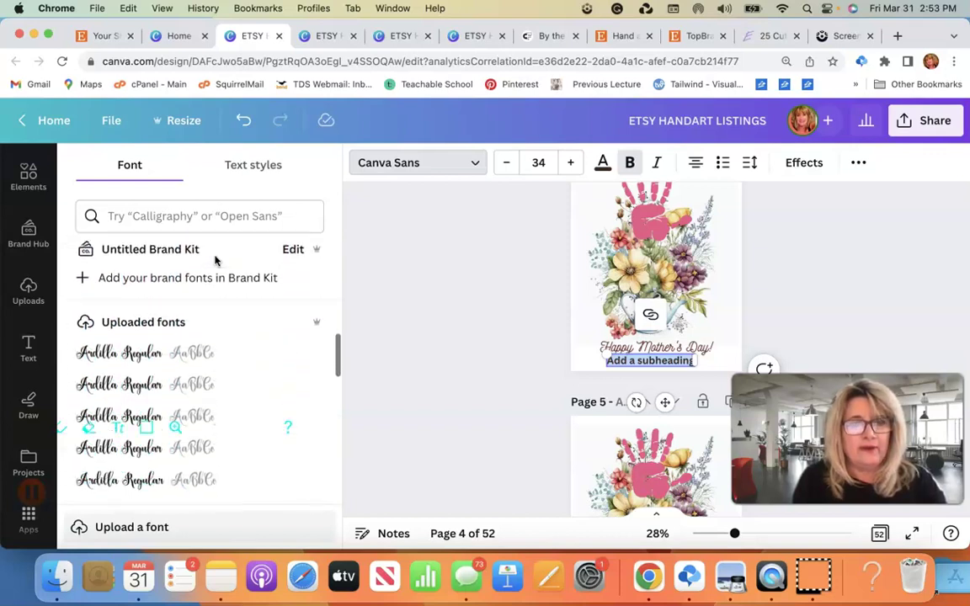
scroll(215, 262, "up", 5)
scroll(215, 262, "down", 2)
scroll(214, 262, "down", 3)
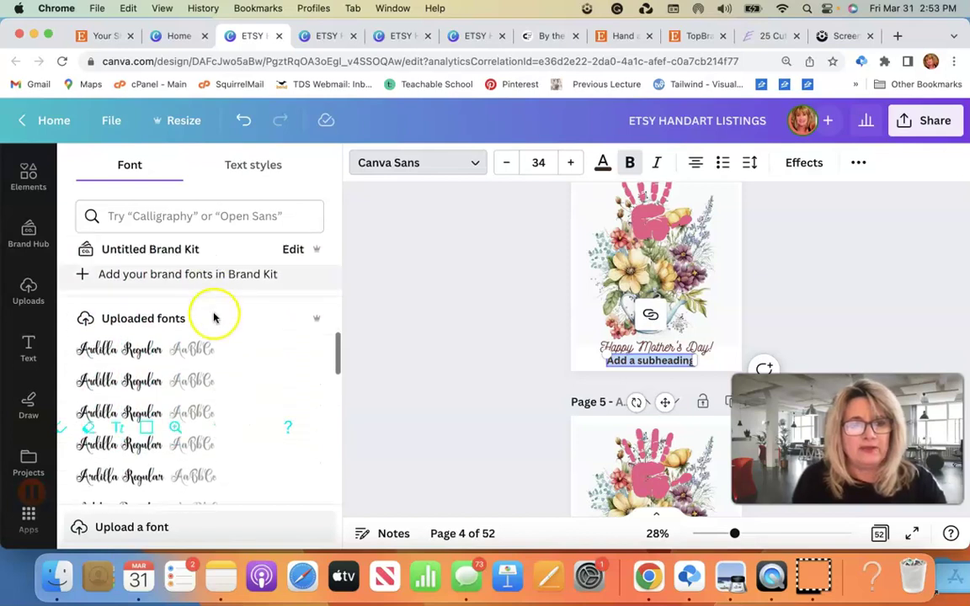
scroll(213, 317, "up", 3)
scroll(213, 316, "up", 3)
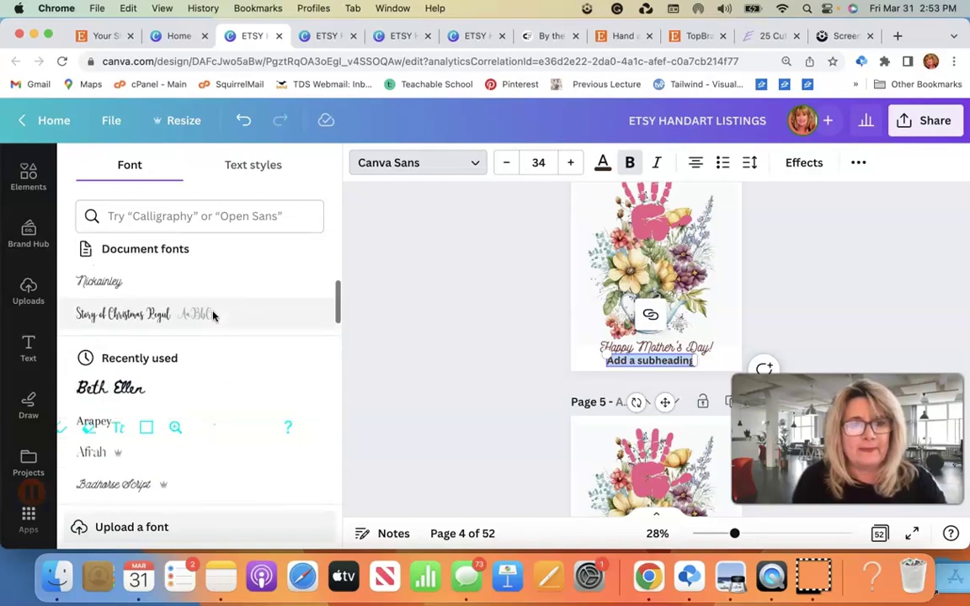
scroll(213, 316, "up", 3)
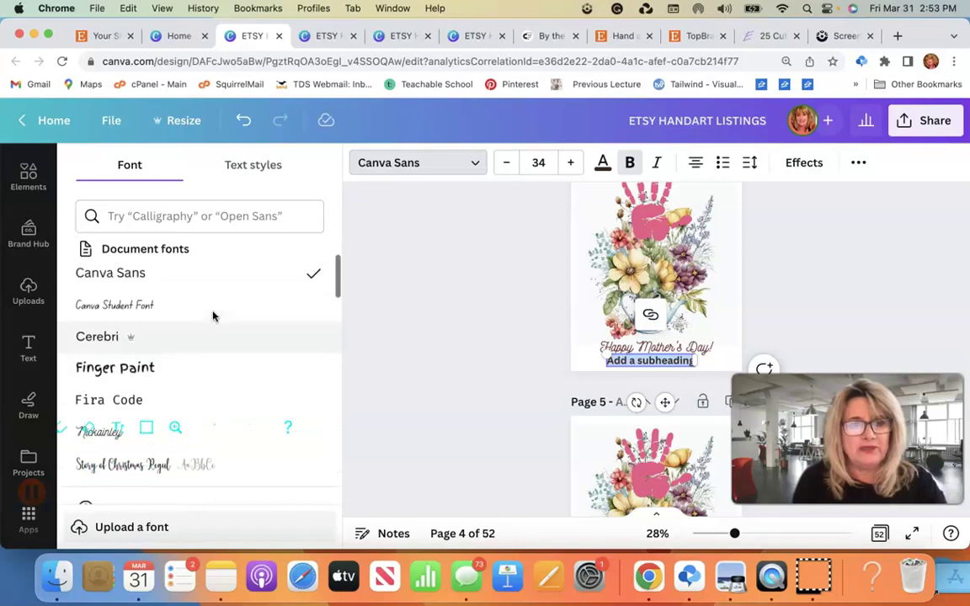
scroll(214, 316, "down", 5)
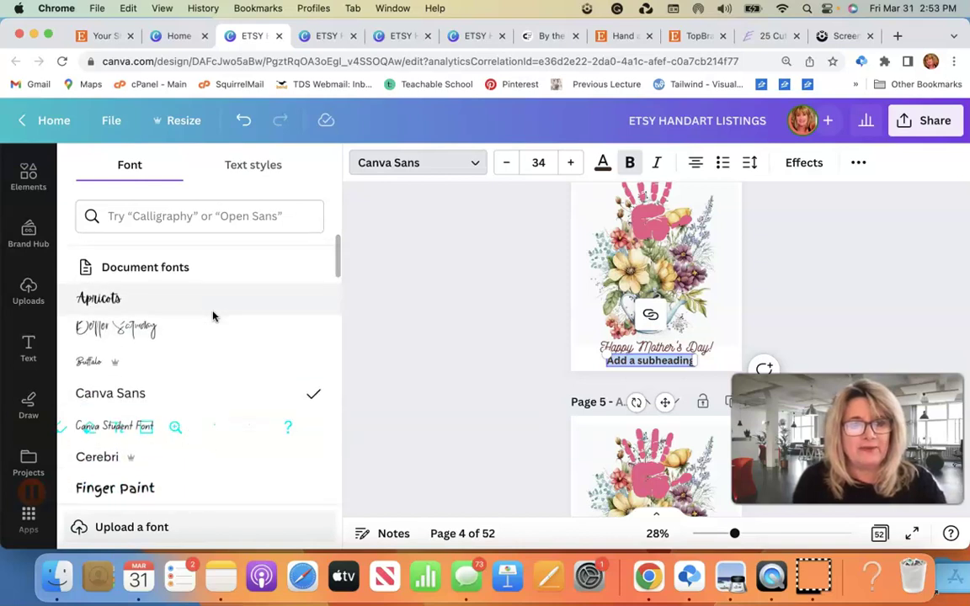
scroll(213, 317, "up", 1)
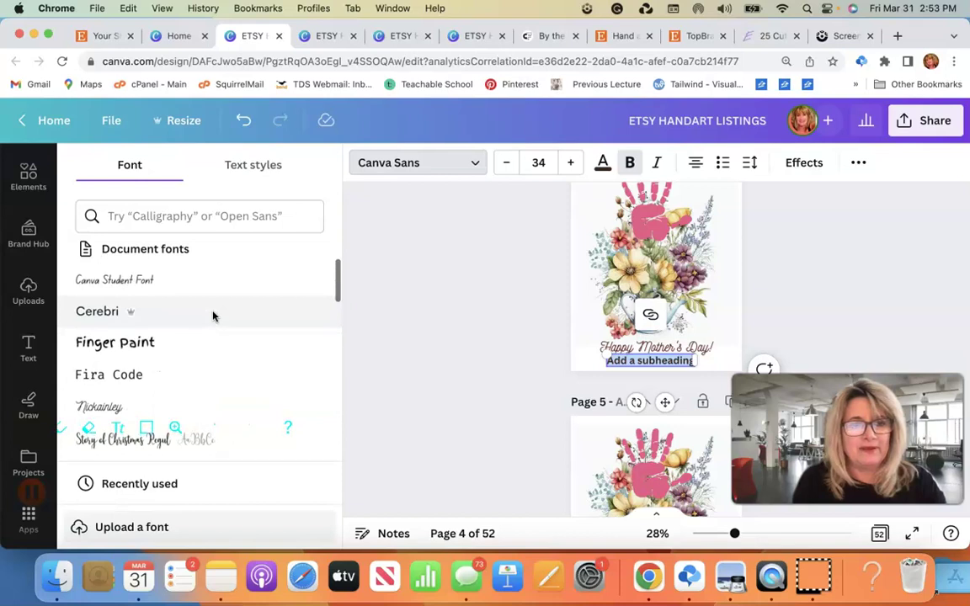
scroll(213, 316, "down", 4)
- Search the fonts for 'by the pool', checking the Creative Fabrica product page meanwhile
left_click(196, 225)
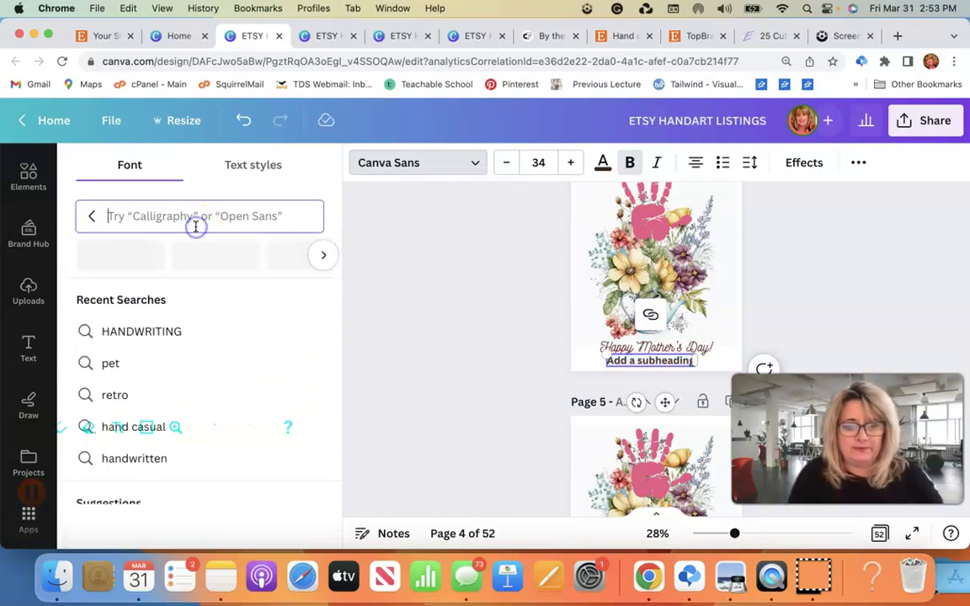
type("by the pool")
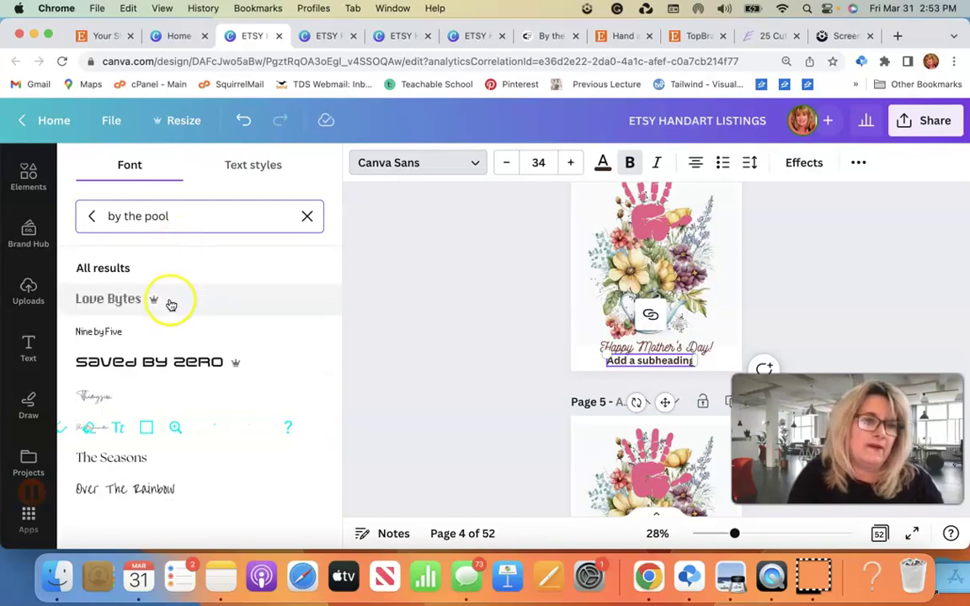
scroll(170, 303, "down", 5)
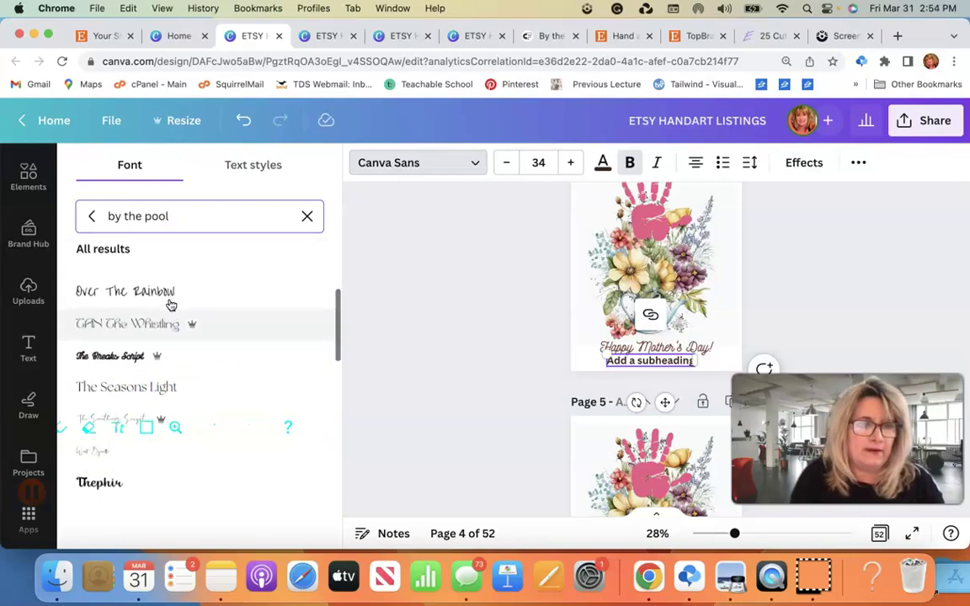
scroll(171, 305, "down", 5)
scroll(171, 305, "down", 5)
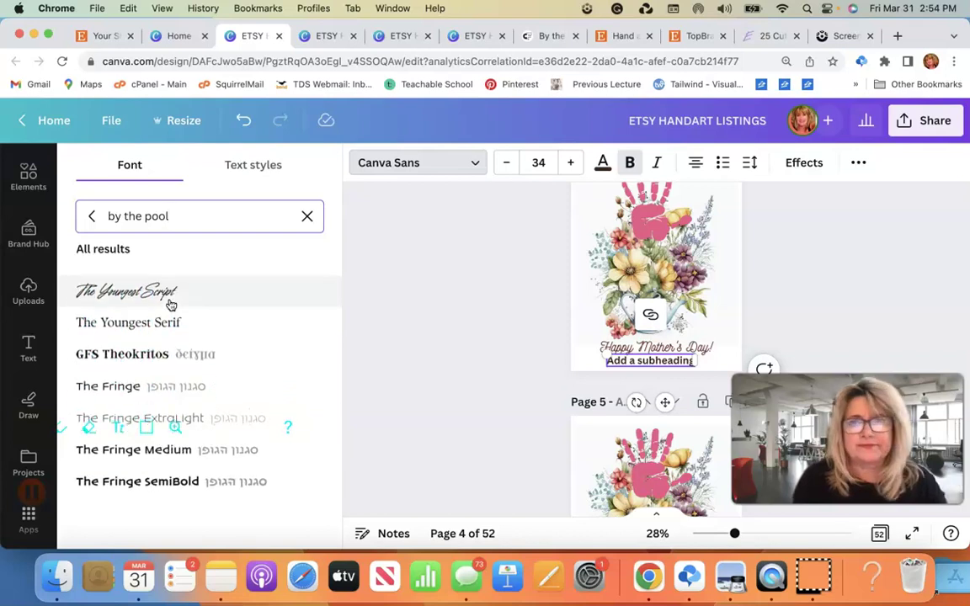
left_click(546, 37)
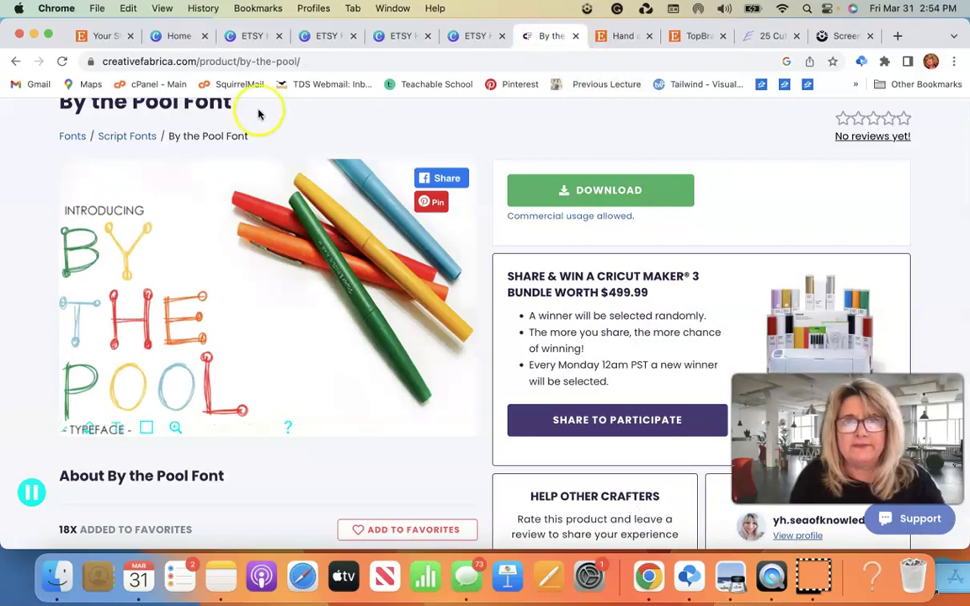
left_click(246, 35)
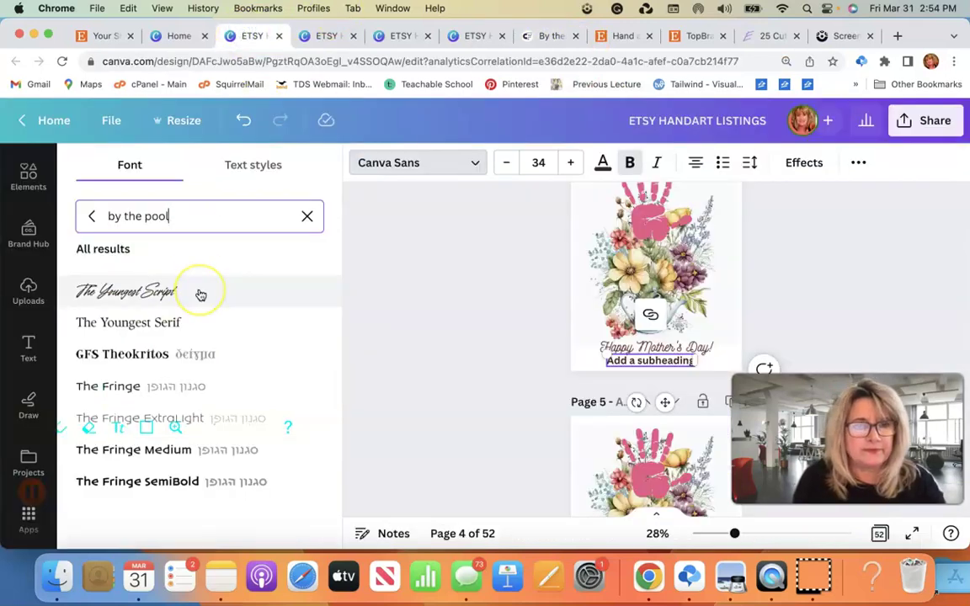
scroll(199, 292, "up", 3)
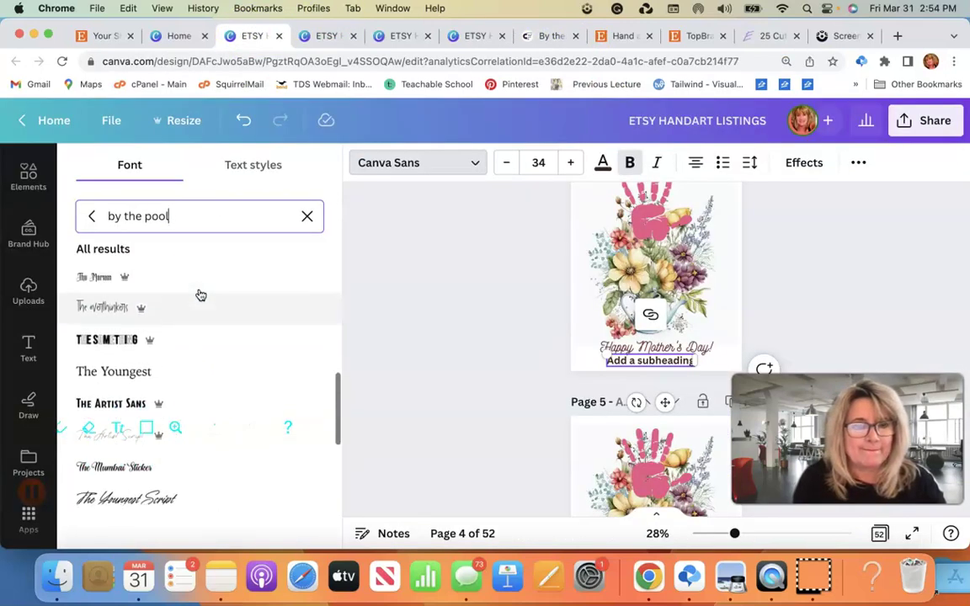
scroll(199, 294, "up", 2)
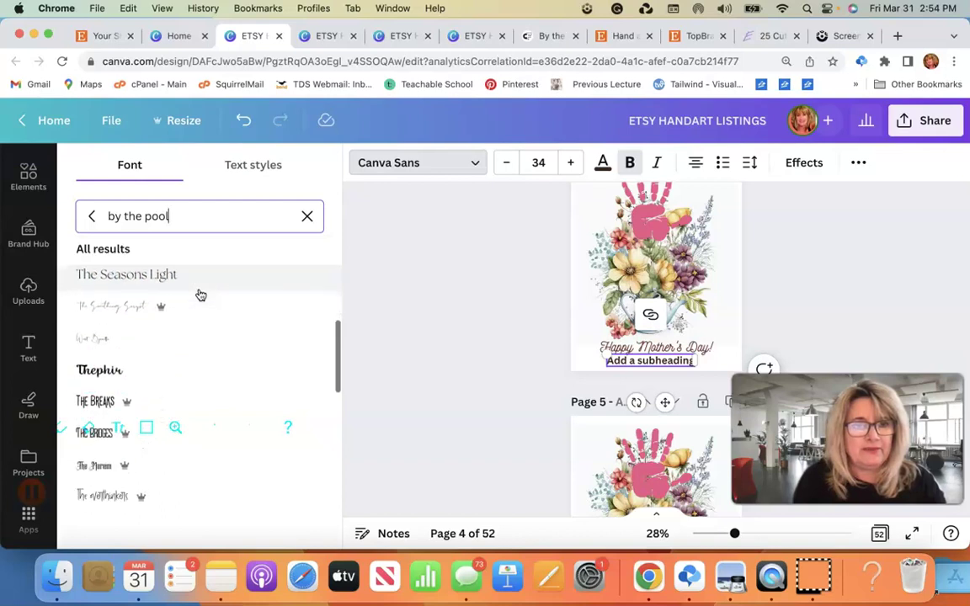
scroll(199, 294, "down", 3)
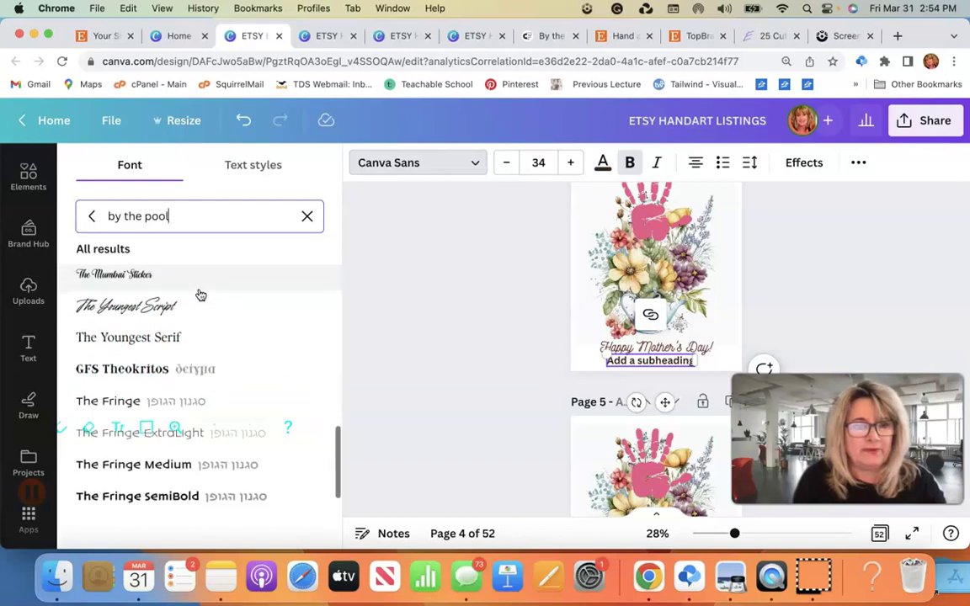
- Apply the uploaded YBByThePool Medium font to the subheading
left_click(93, 218)
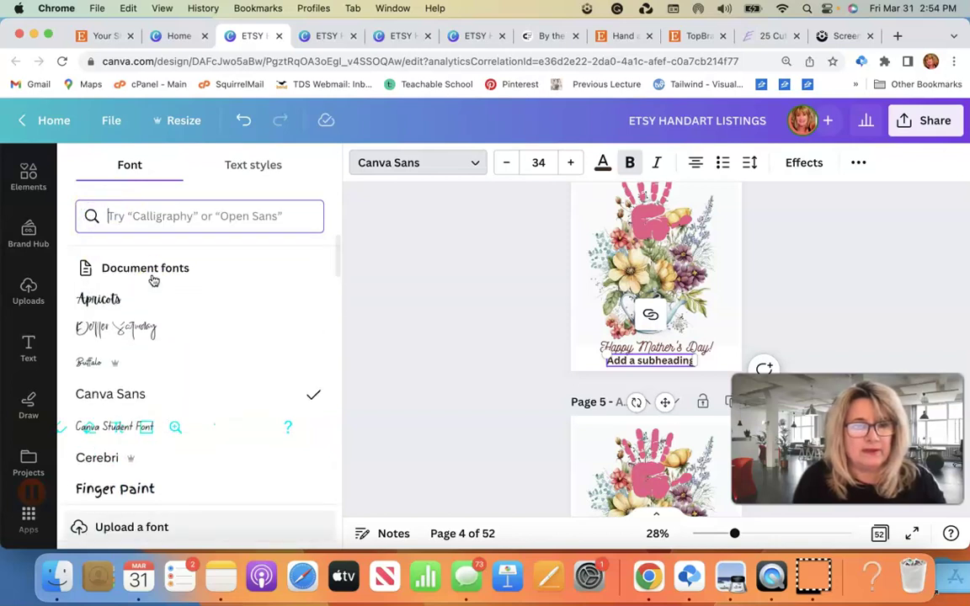
scroll(153, 281, "down", 6)
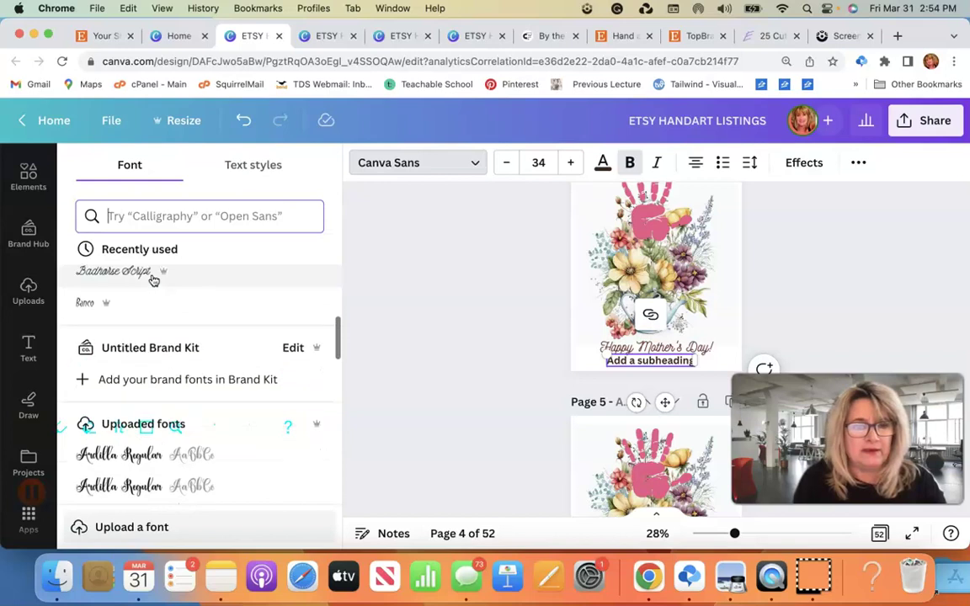
scroll(153, 281, "down", 5)
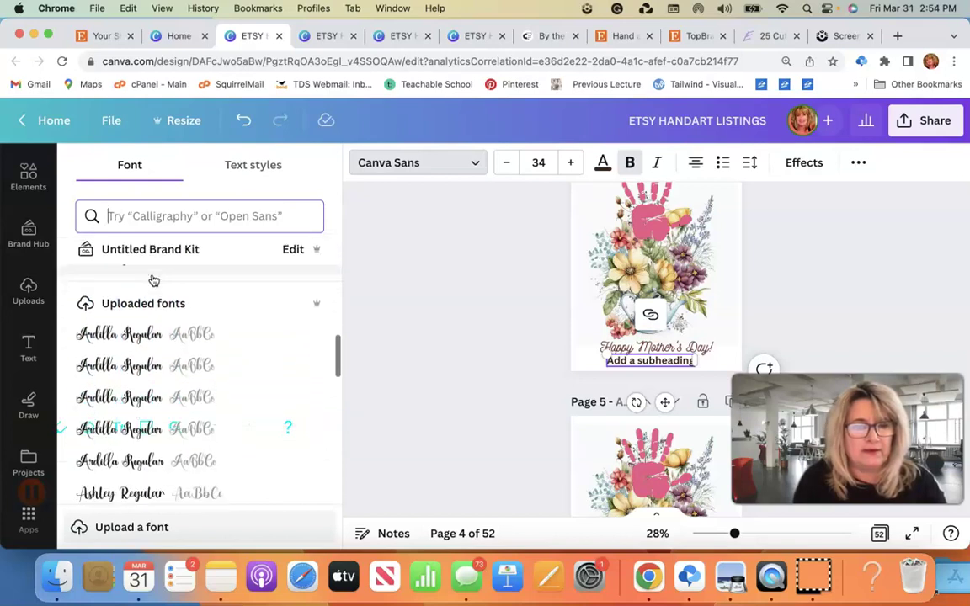
scroll(153, 280, "down", 5)
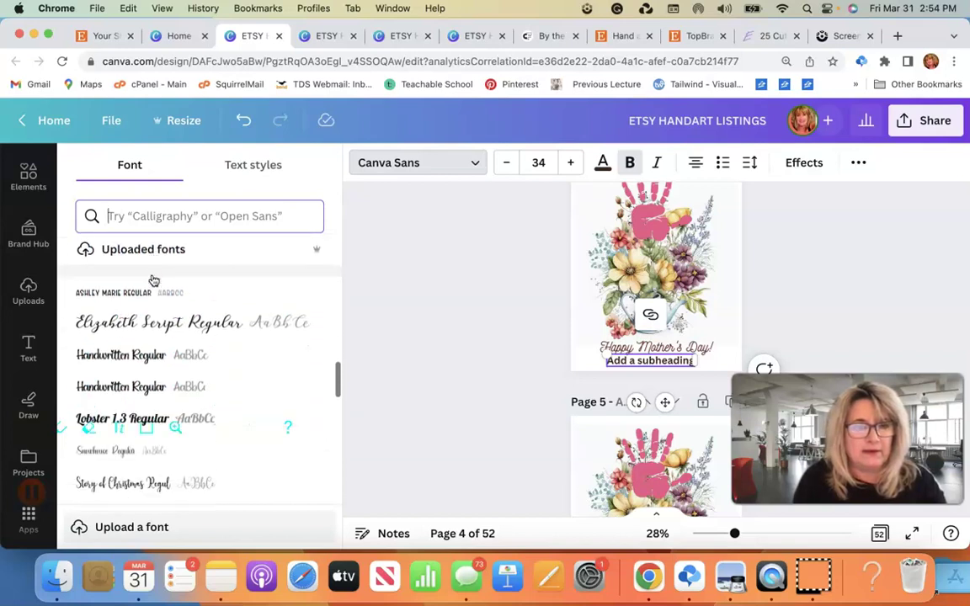
scroll(153, 280, "down", 5)
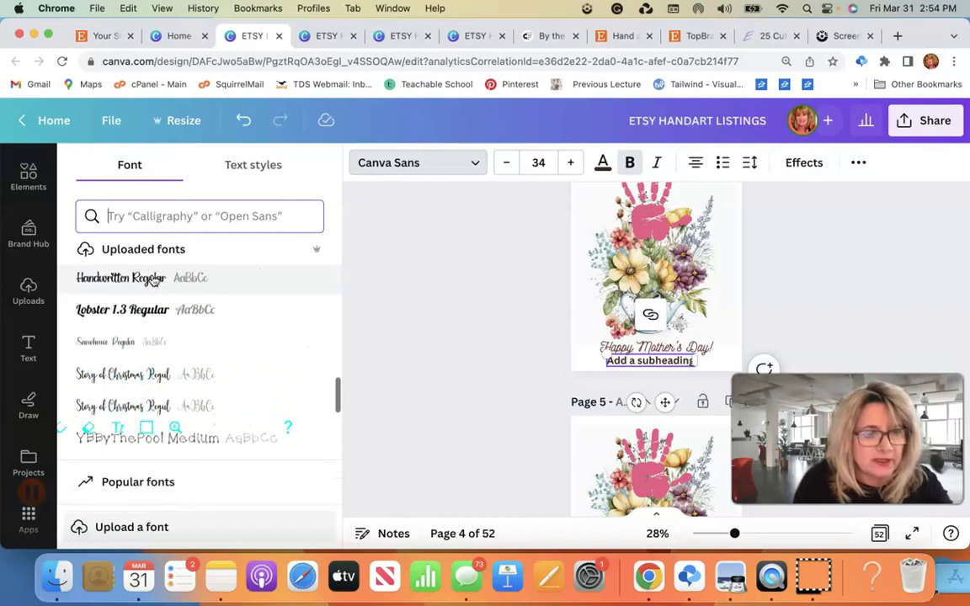
scroll(153, 281, "down", 1)
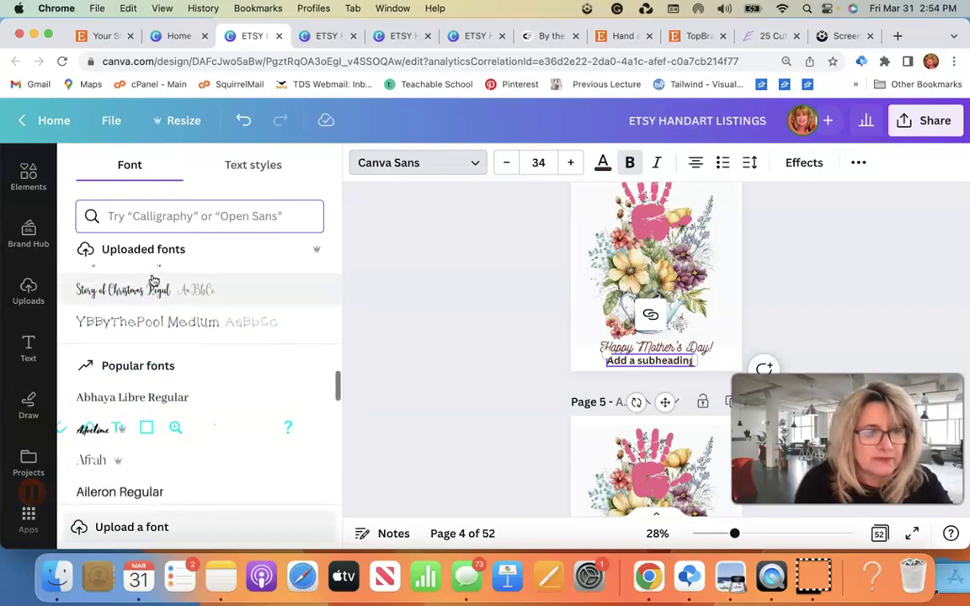
left_click(133, 320)
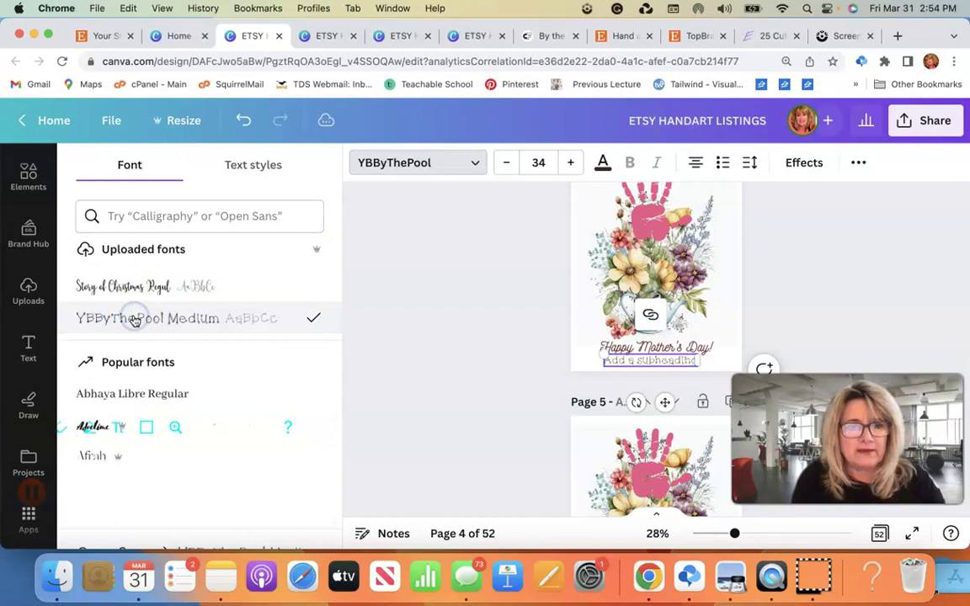
- Change the subheading to 'From, Your Niece' and nudge 'Happy Mother's Day!' slightly
left_click(685, 362)
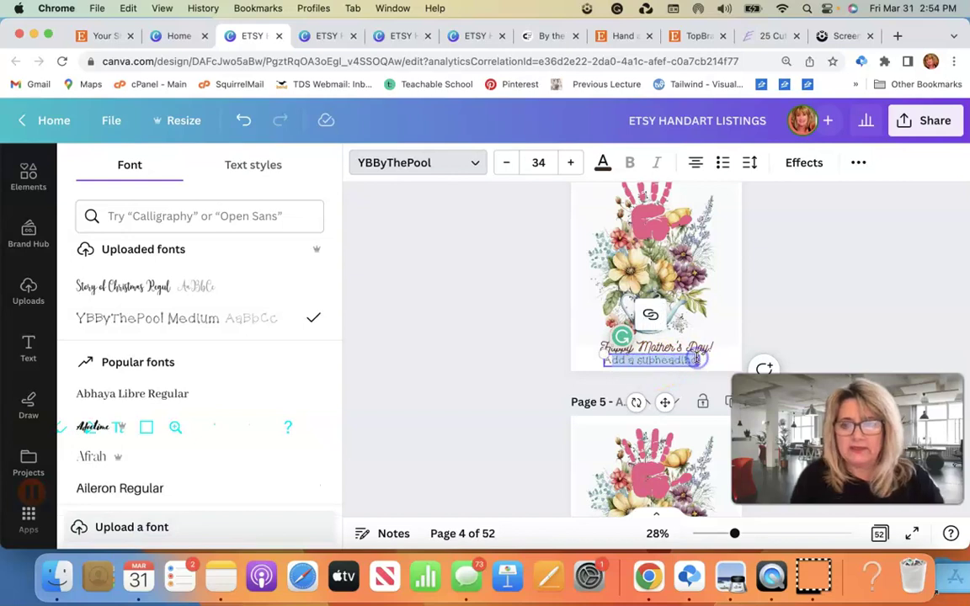
key("BackSpace")
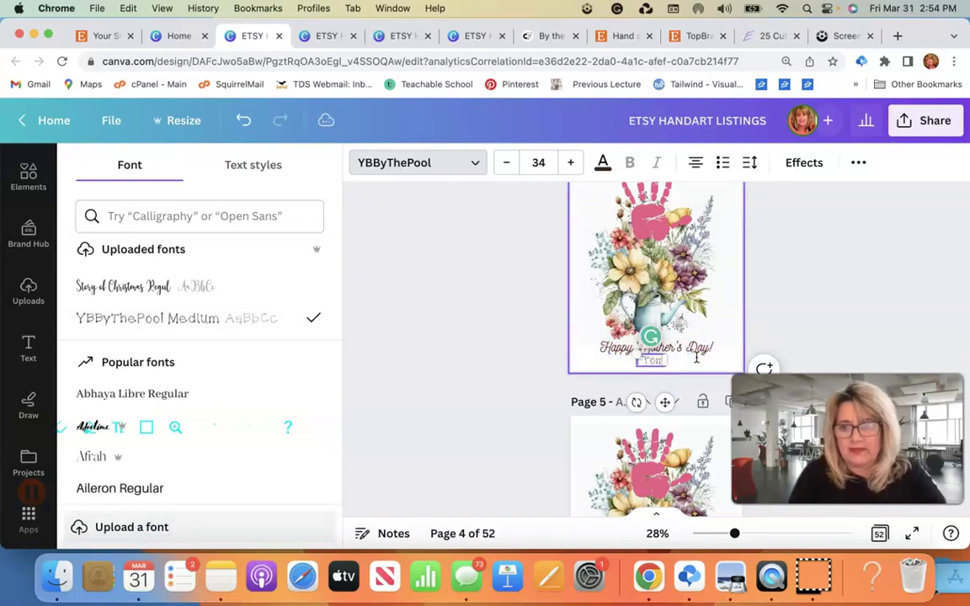
type("From, Your Niece")
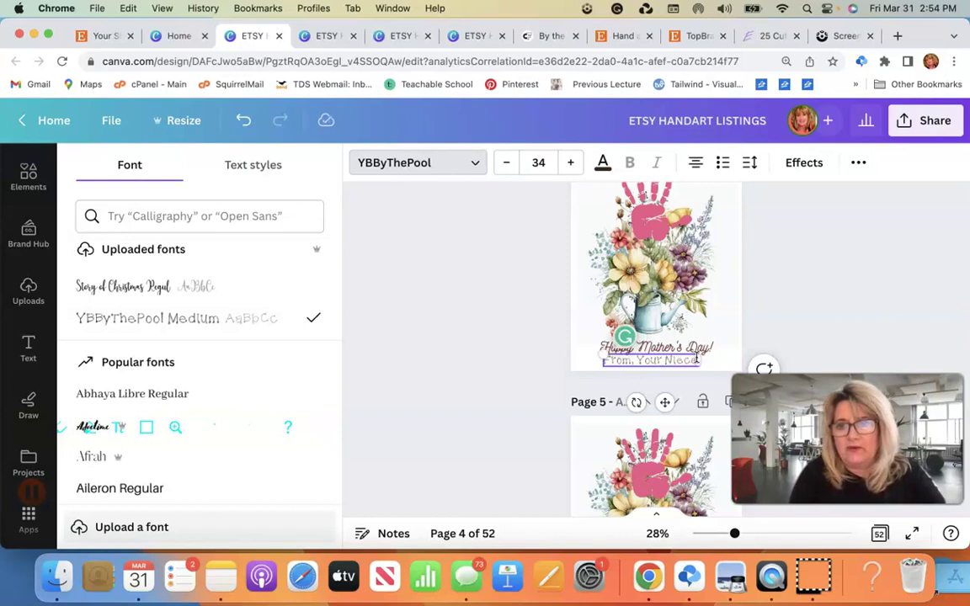
left_click(940, 340)
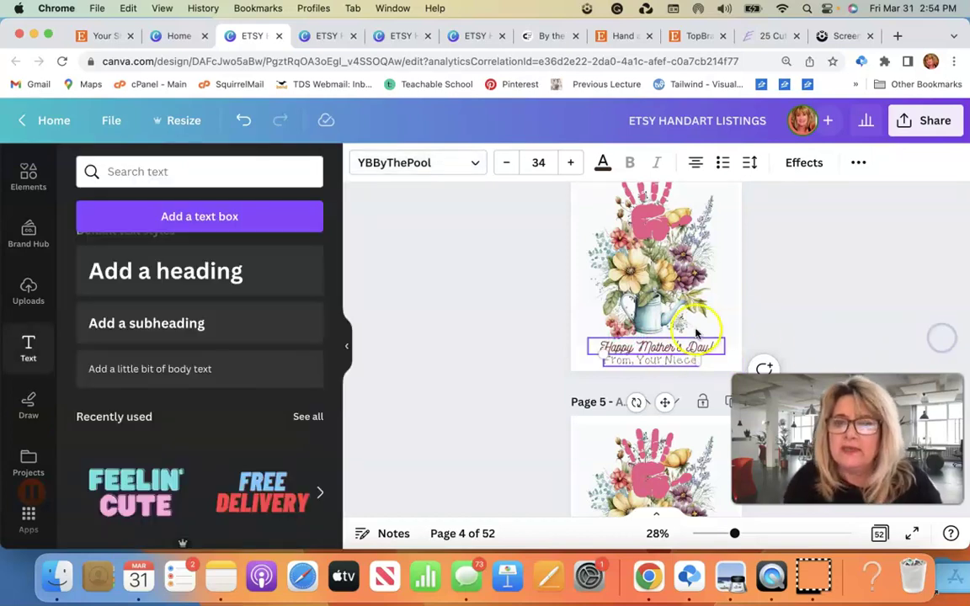
left_click(753, 325)
left_click(699, 347)
left_click_drag(697, 342, 698, 346)
left_click(840, 317)
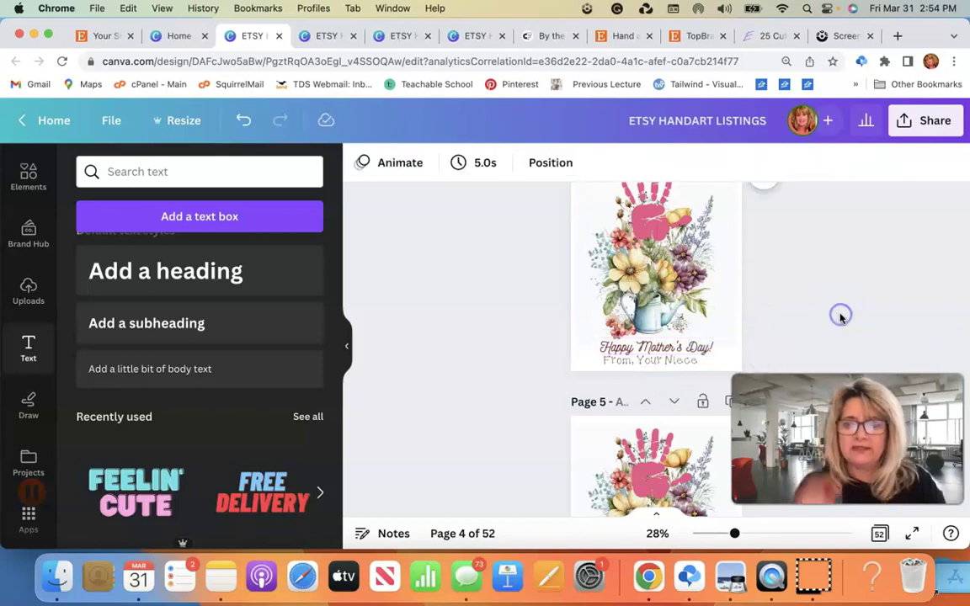
left_click(563, 233)
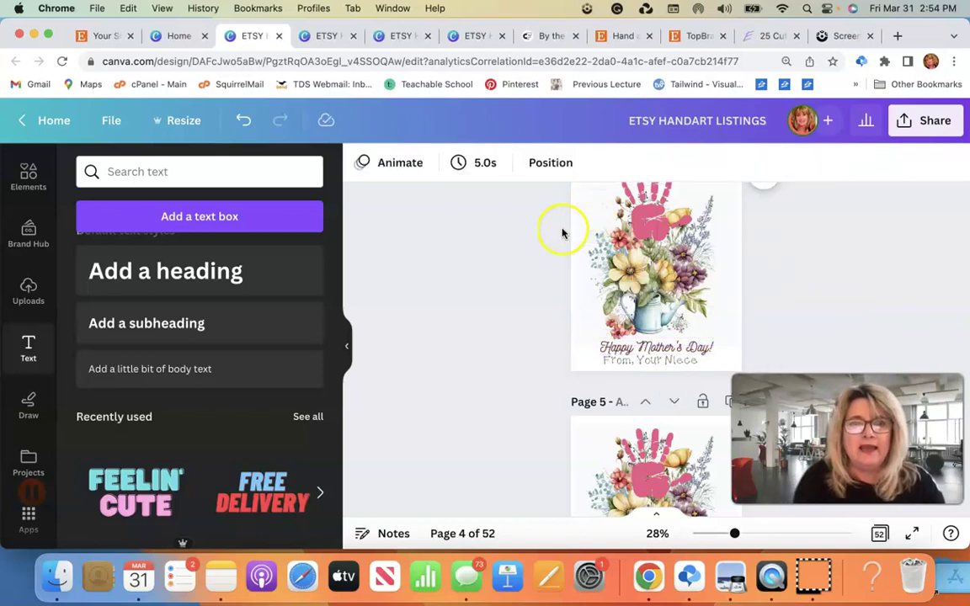
- From the By the Pool tab, search Creative Fabrica for 'bees watercolor' graphics
left_click(548, 37)
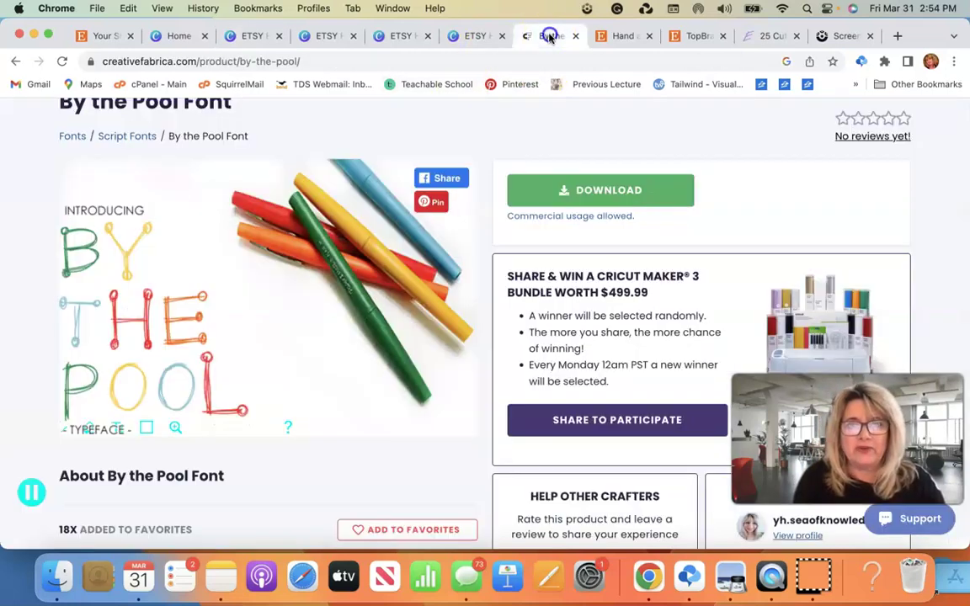
scroll(398, 230, "up", 4)
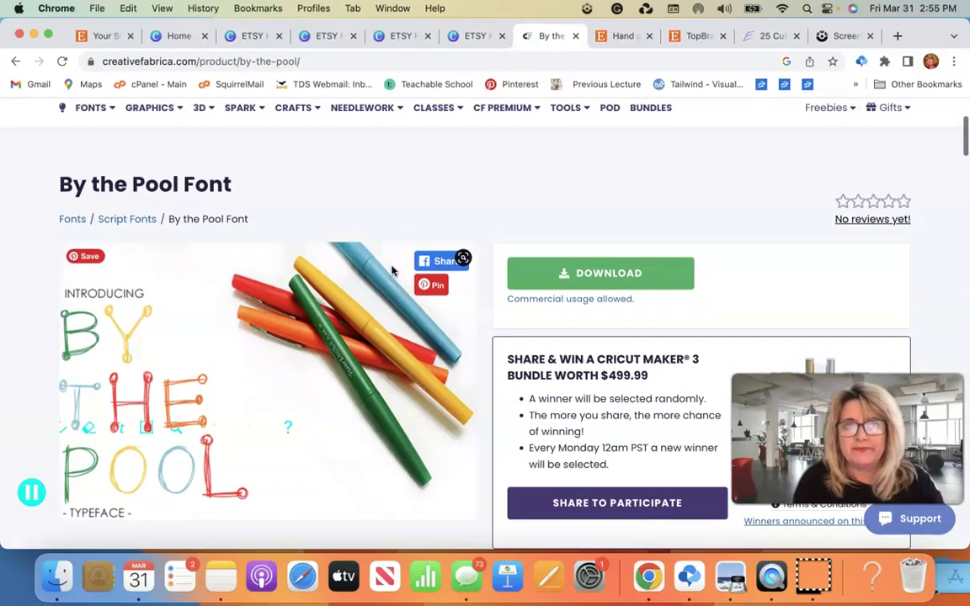
scroll(371, 244, "up", 2)
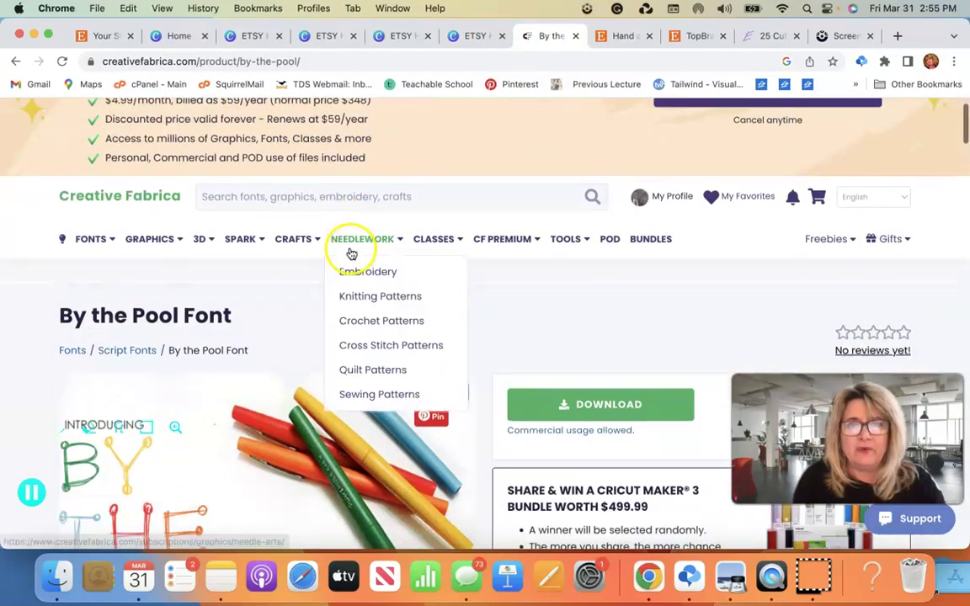
left_click(319, 200)
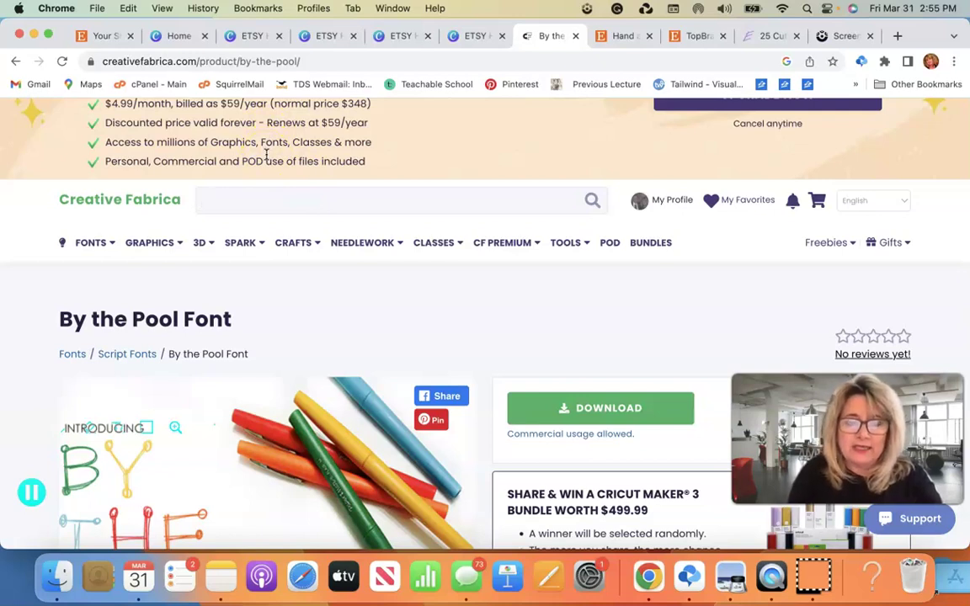
type("ees")
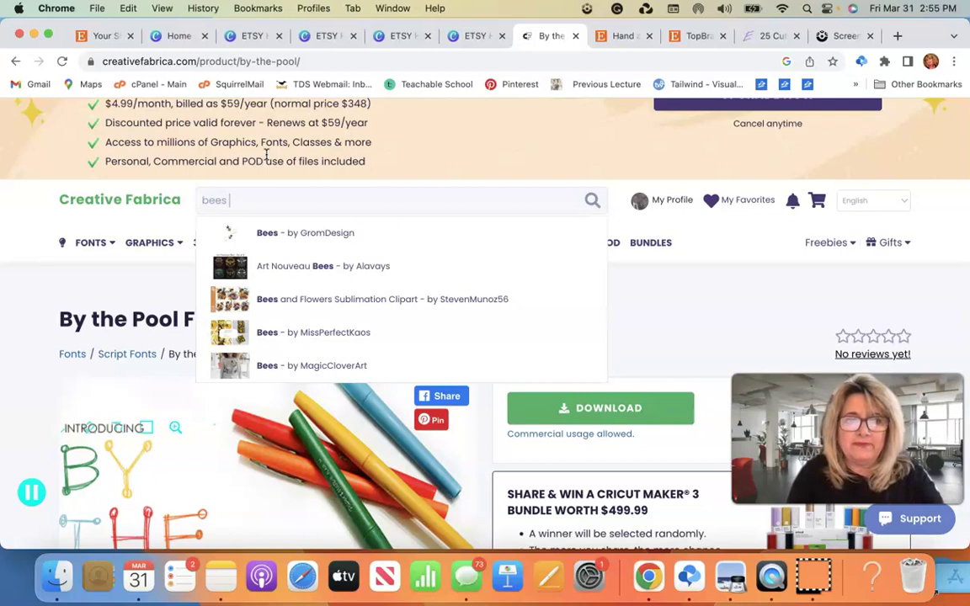
type(" watercolor")
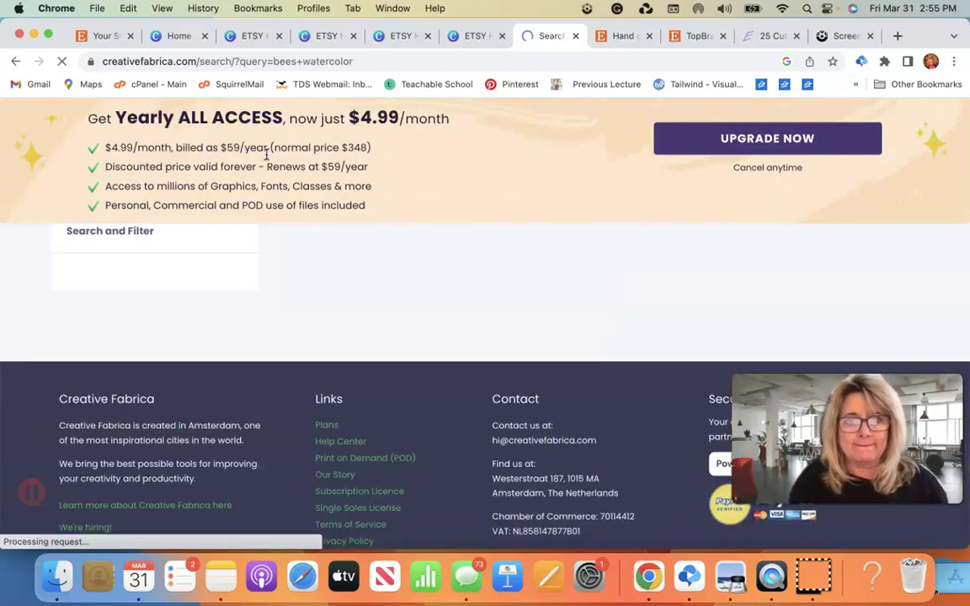
- Browse the bees watercolor results through to page 3
scroll(154, 257, "down", 2)
scroll(154, 259, "down", 5)
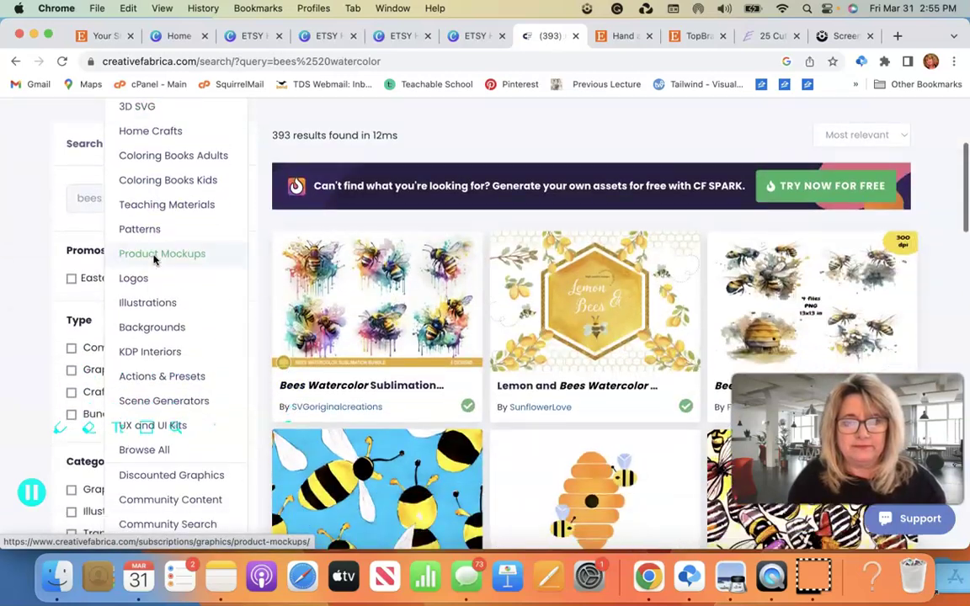
scroll(154, 260, "down", 5)
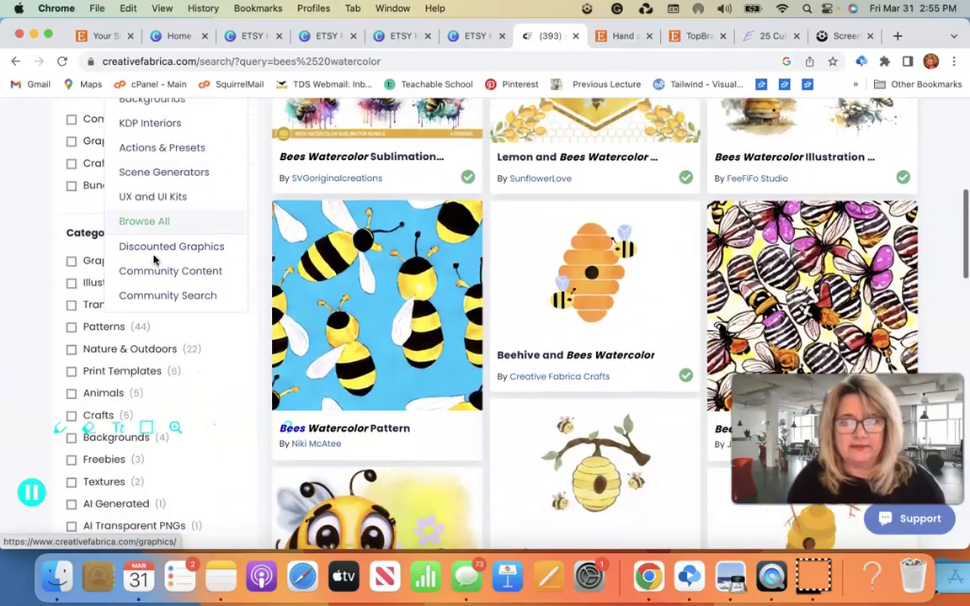
scroll(154, 260, "down", 1)
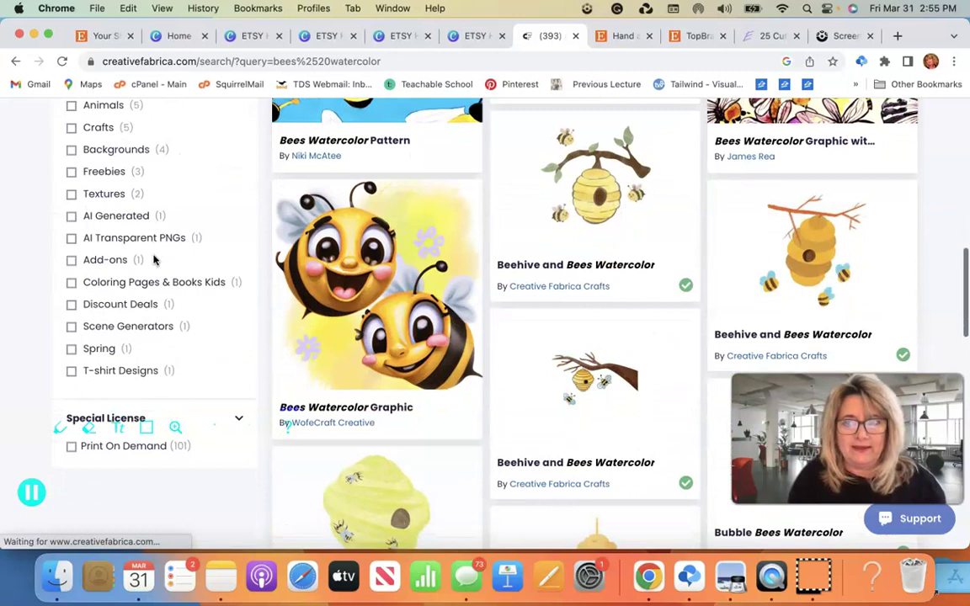
scroll(623, 202, "down", 2)
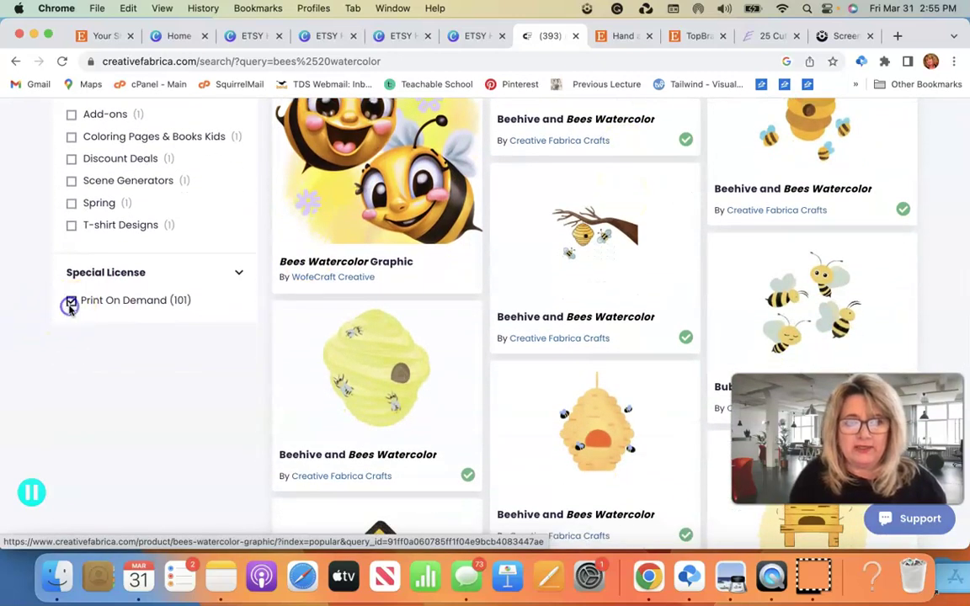
scroll(117, 298, "up", 5)
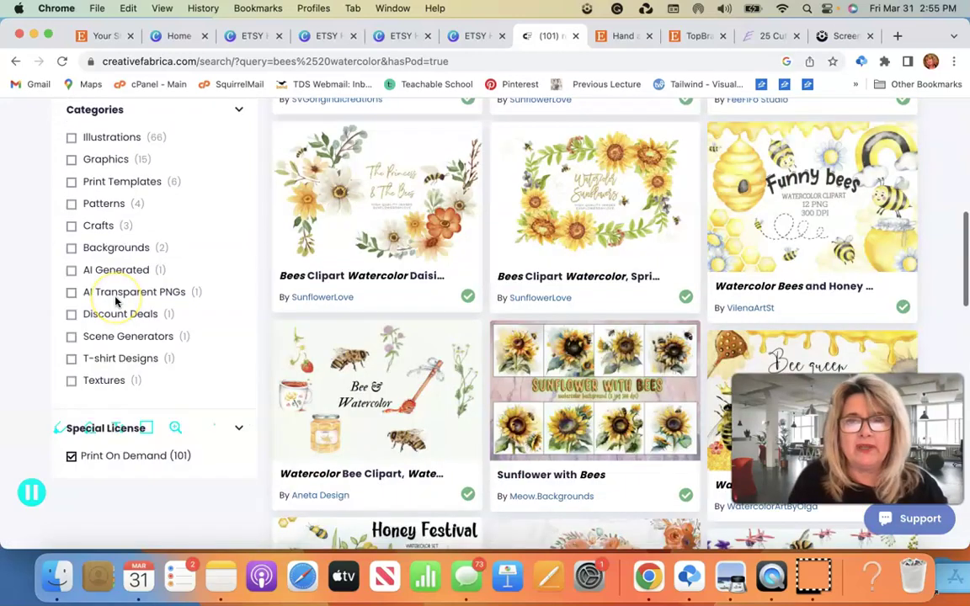
scroll(115, 302, "up", 2)
scroll(116, 301, "down", 5)
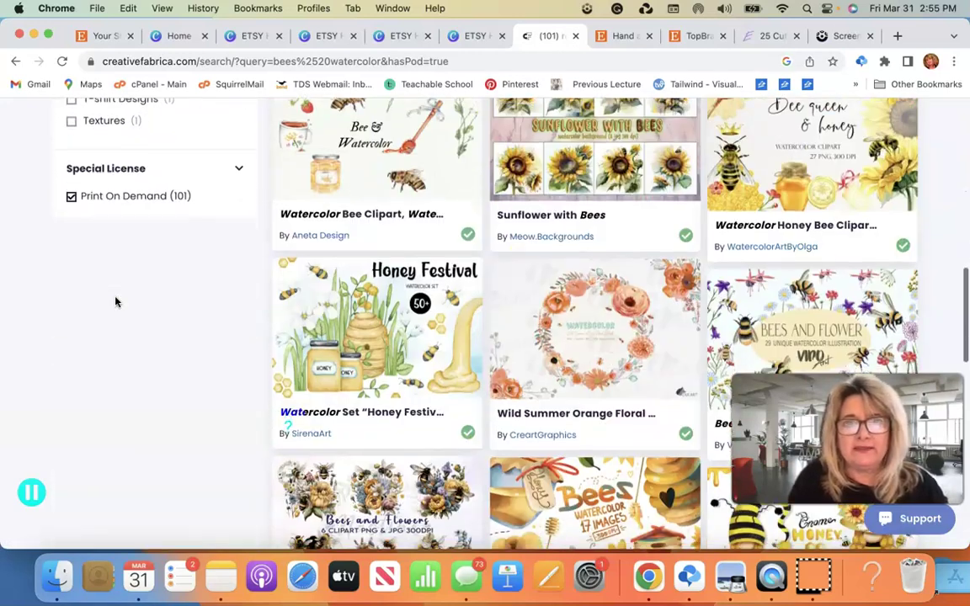
scroll(117, 302, "up", 1)
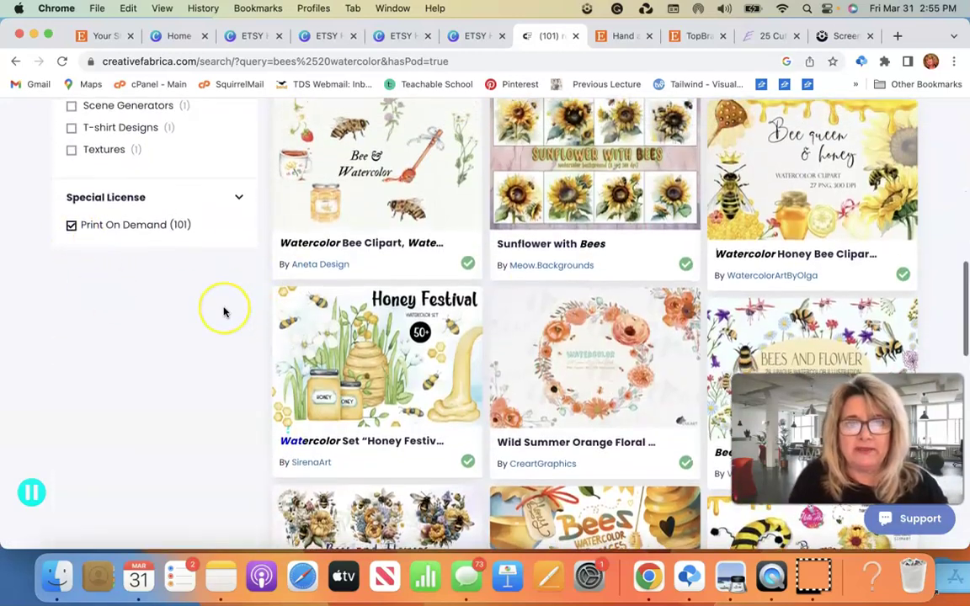
scroll(223, 313, "down", 6)
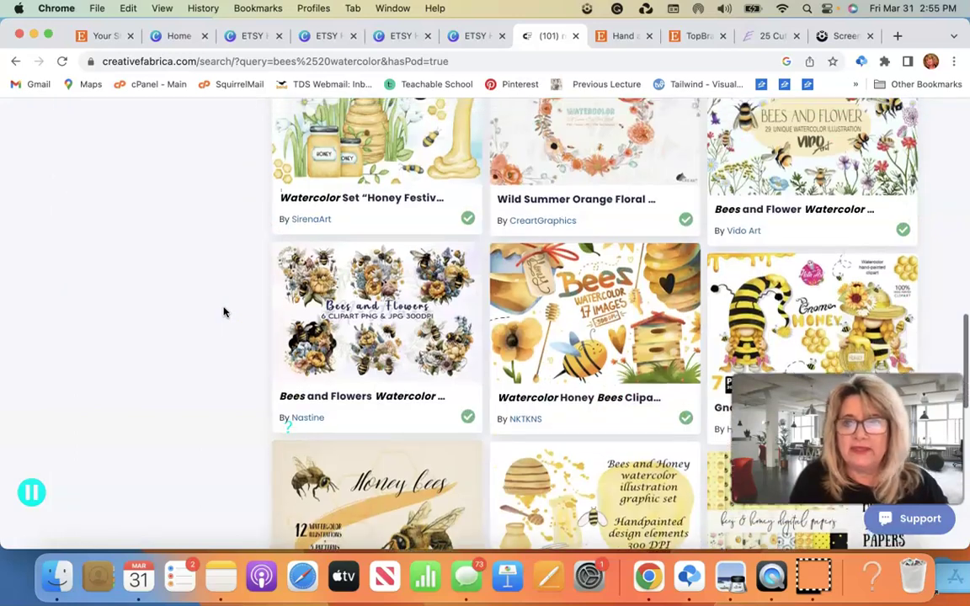
scroll(223, 312, "down", 8)
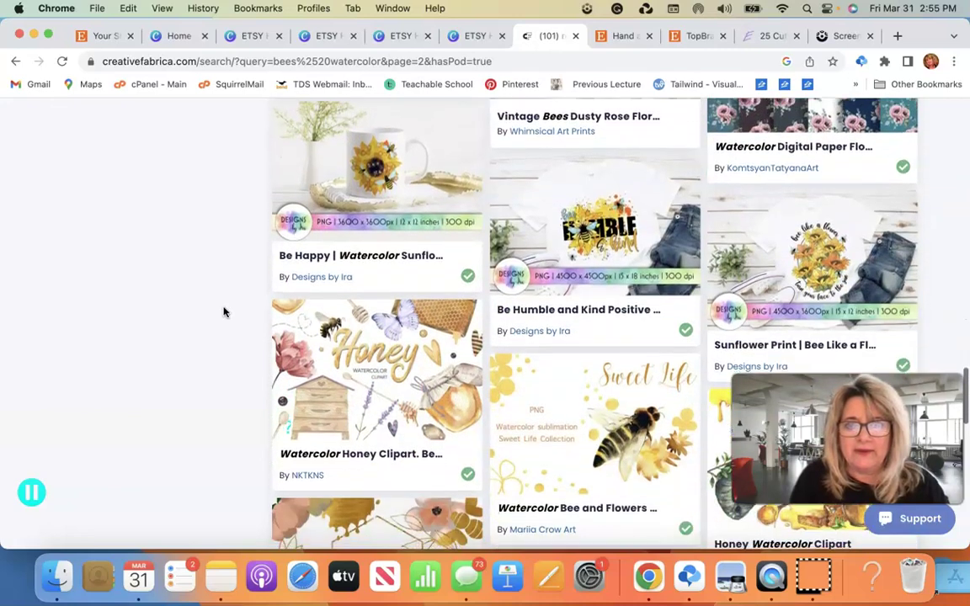
scroll(224, 312, "down", 10)
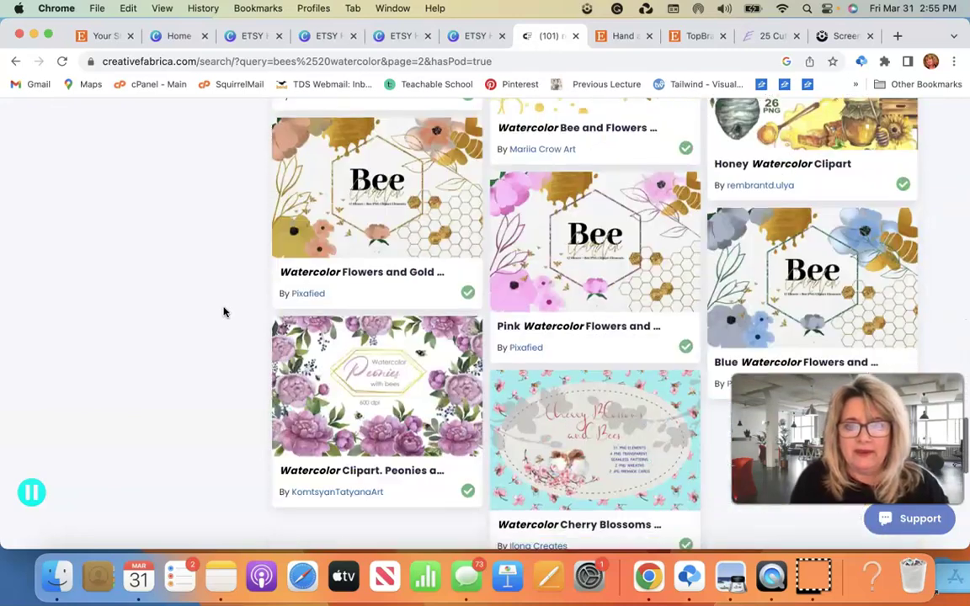
scroll(223, 312, "down", 10)
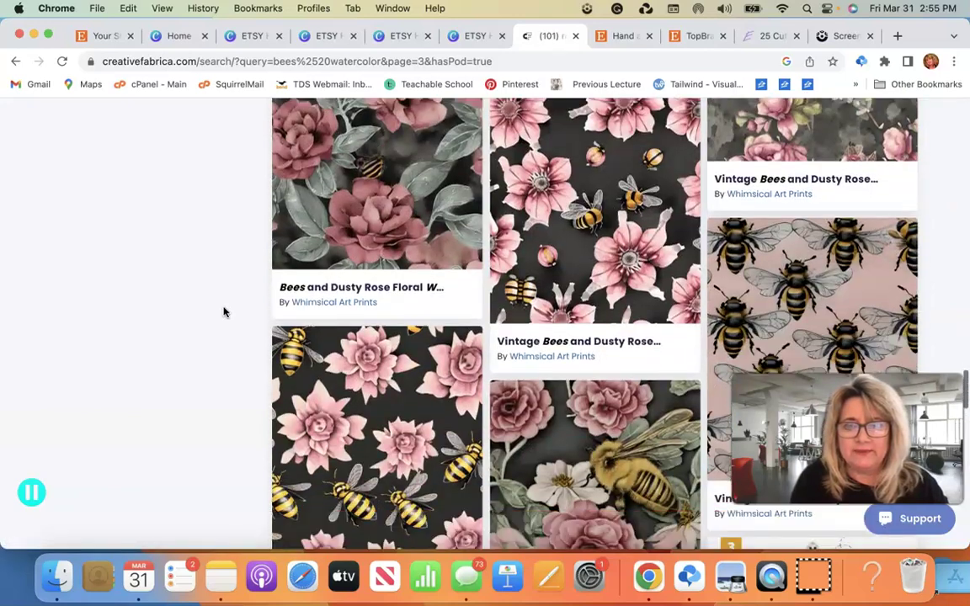
scroll(224, 312, "down", 5)
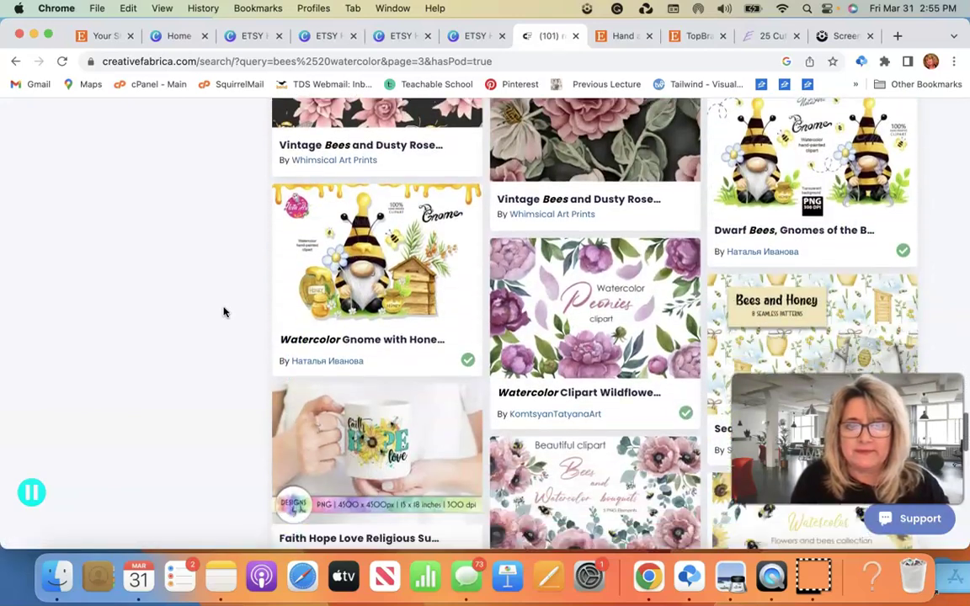
scroll(224, 312, "down", 2)
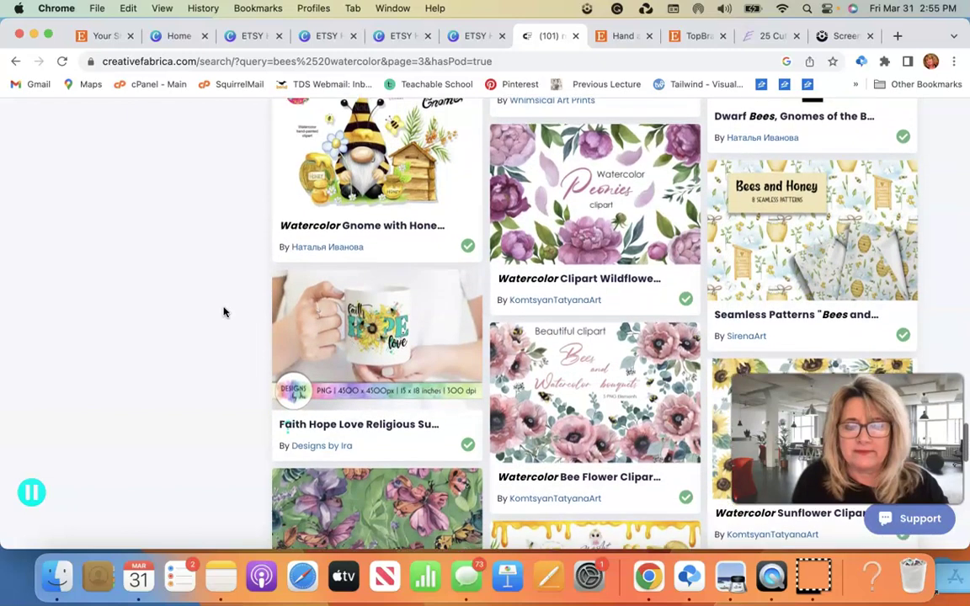
scroll(224, 313, "down", 2)
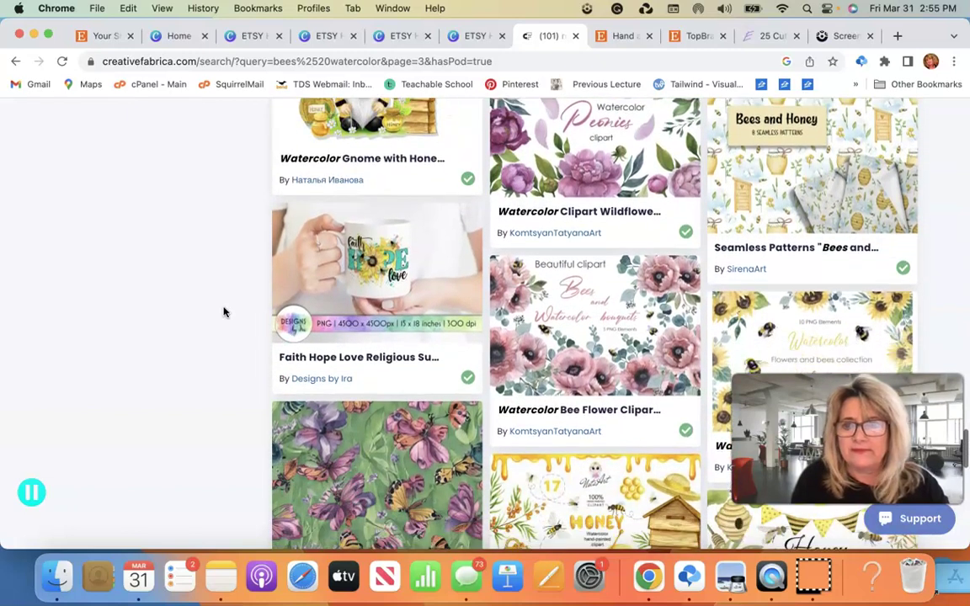
- Open the Bees and Honey seamless patterns product and look down its page
left_click(781, 187)
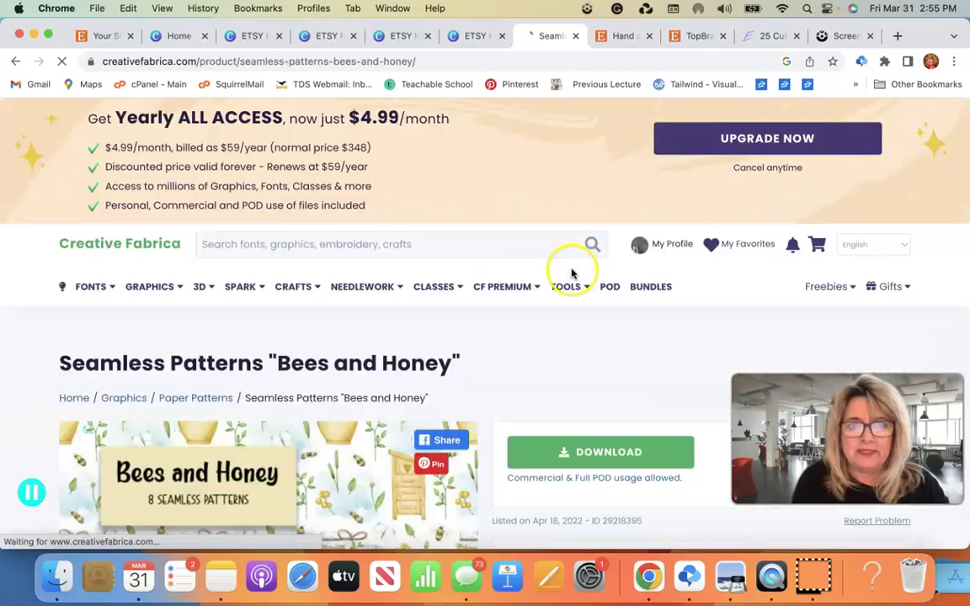
mouse_move(568, 276)
scroll(569, 274, "down", 3)
scroll(571, 273, "down", 5)
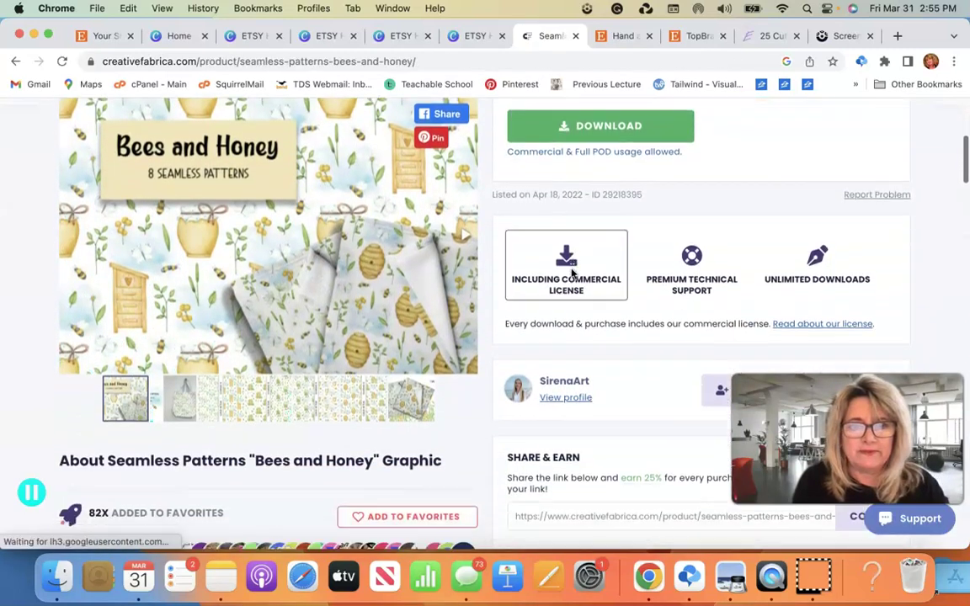
scroll(572, 271, "down", 5)
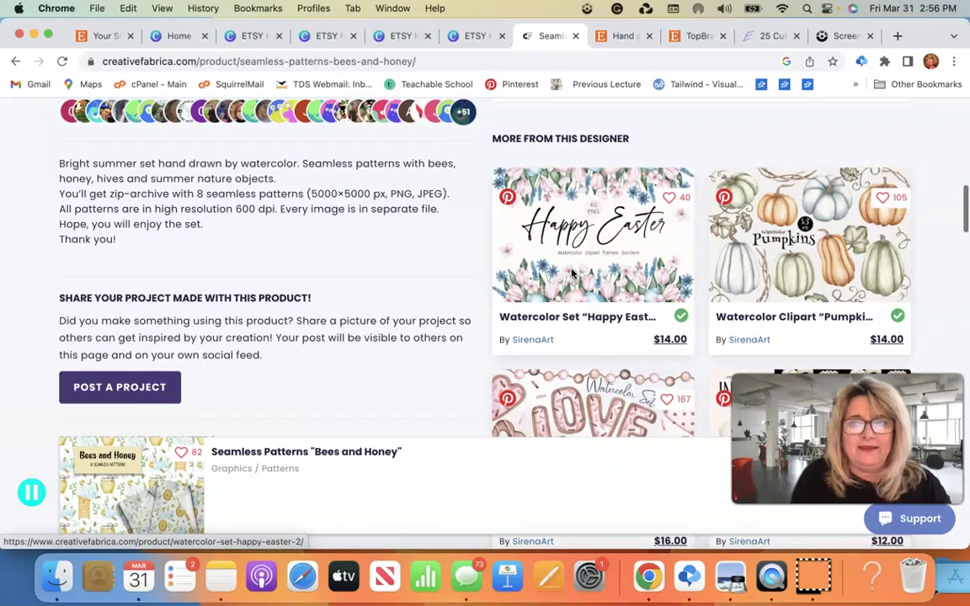
- Open the Watercolor Clipart 'Pumpkins' product and display its Happy Fall pumpkin card image
left_click(773, 194)
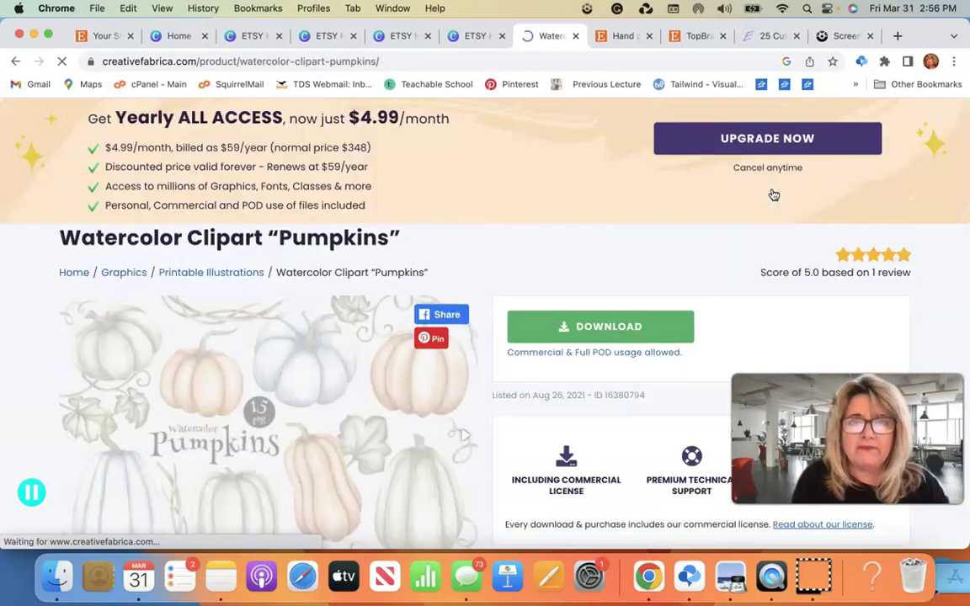
scroll(773, 193, "down", 3)
scroll(766, 196, "down", 2)
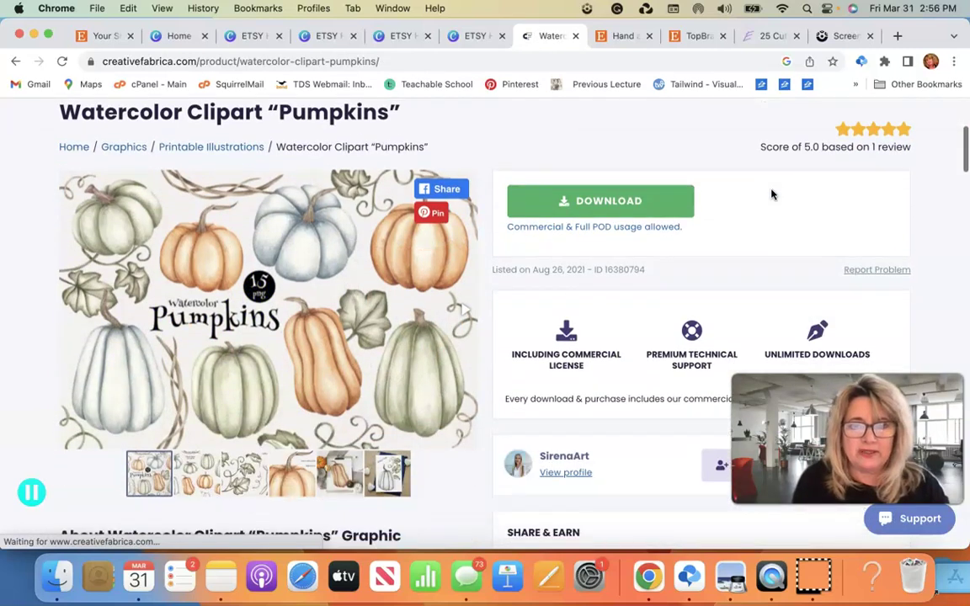
scroll(760, 198, "down", 1)
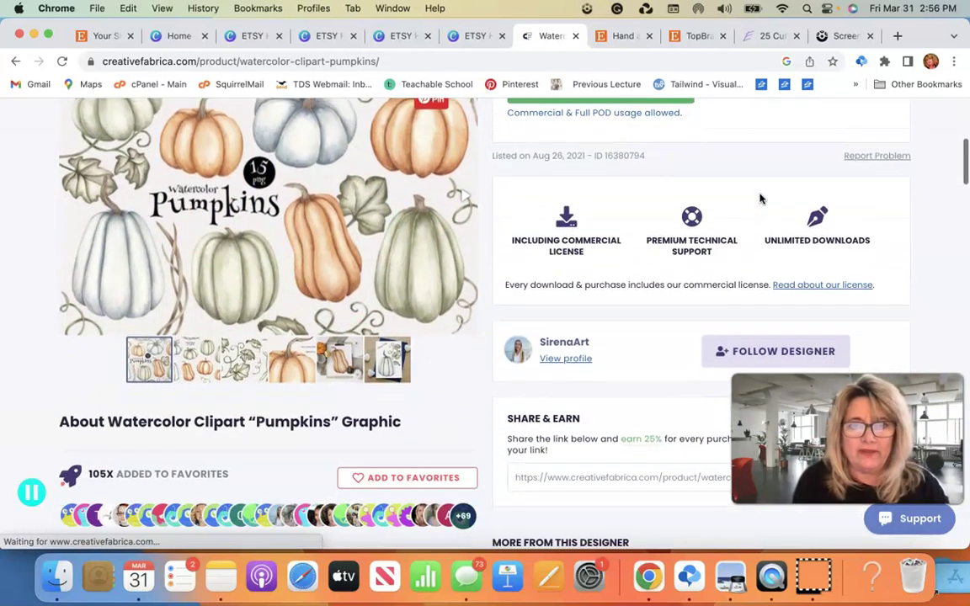
left_click(434, 330)
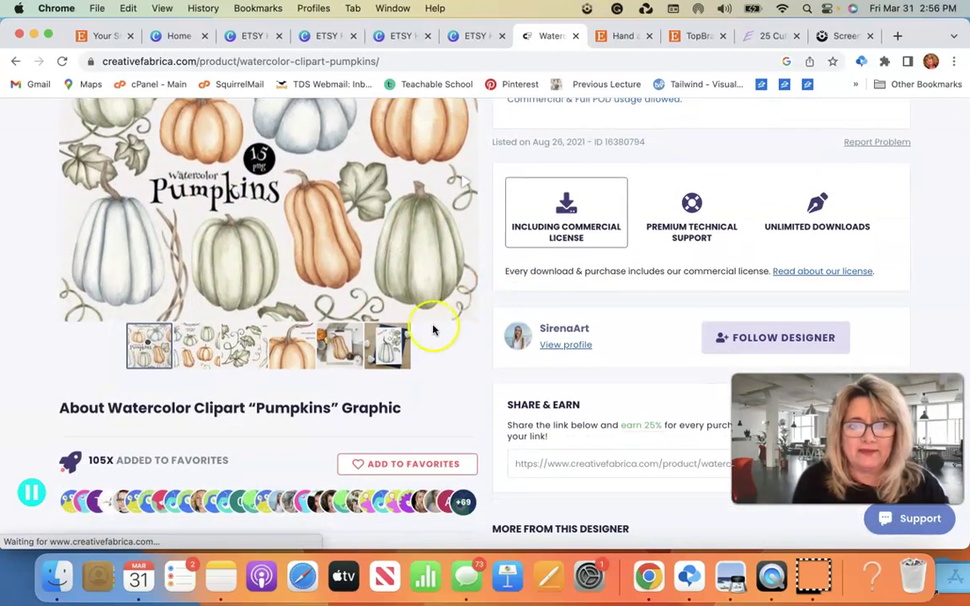
left_click(387, 355)
- Scroll through the Pumpkins product description and back to the top
scroll(387, 357, "up", 1)
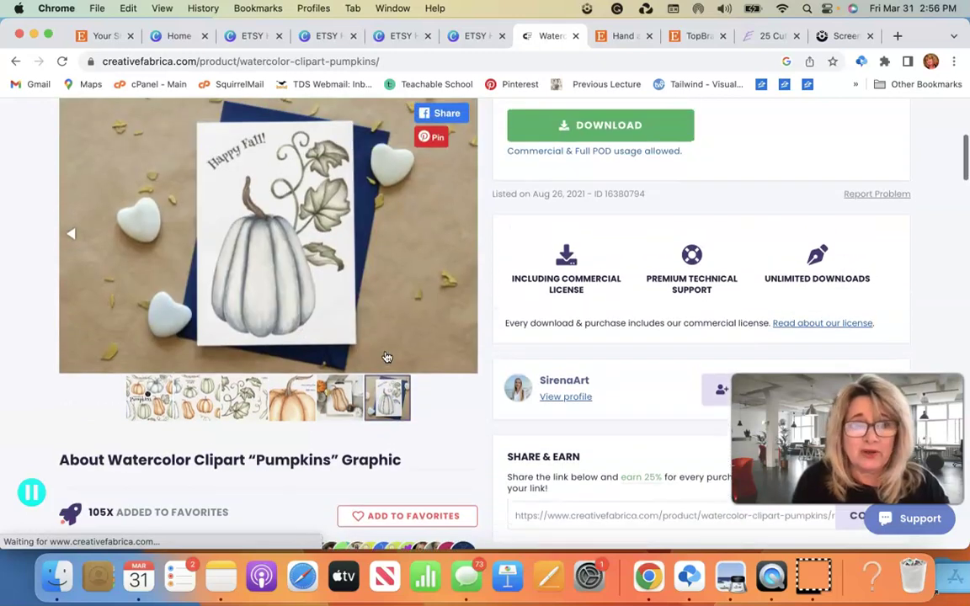
scroll(387, 357, "down", 1)
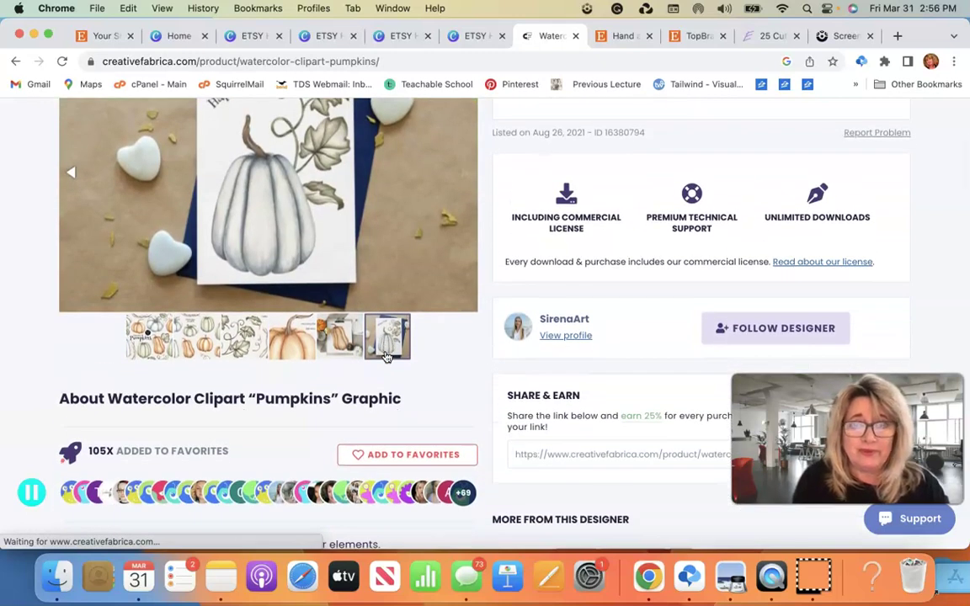
scroll(386, 357, "up", 3)
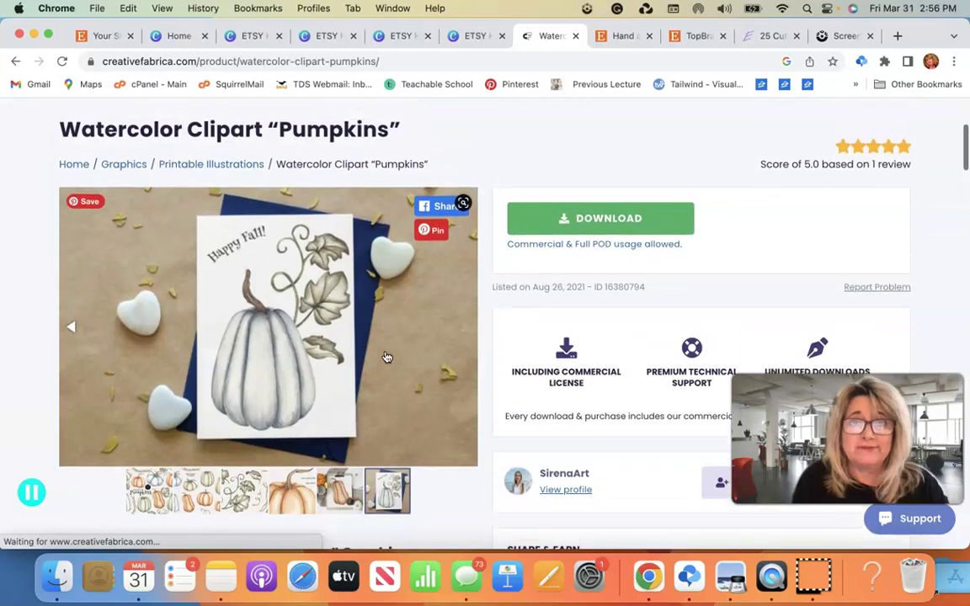
scroll(387, 357, "up", 4)
scroll(346, 318, "down", 3)
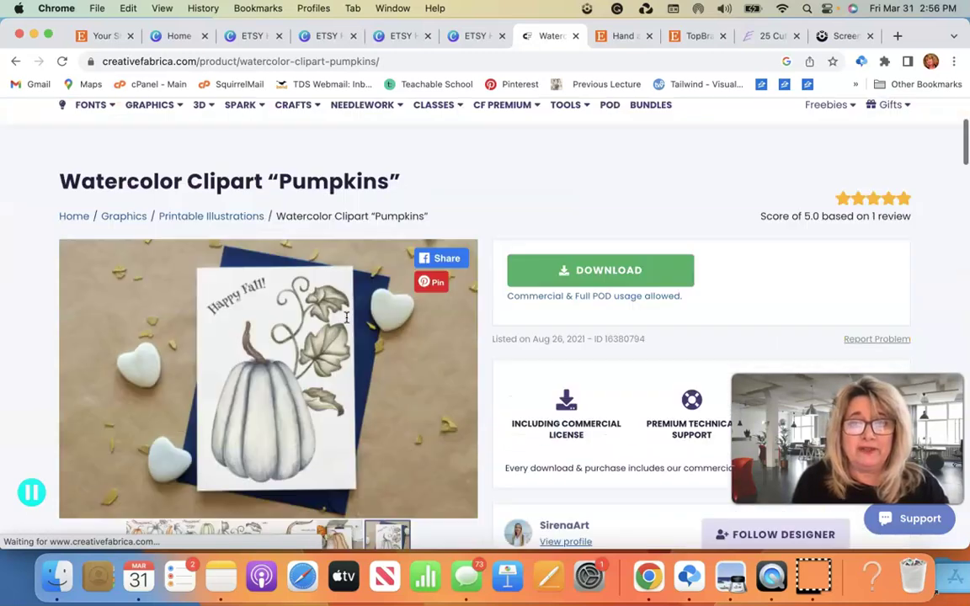
scroll(346, 318, "down", 10)
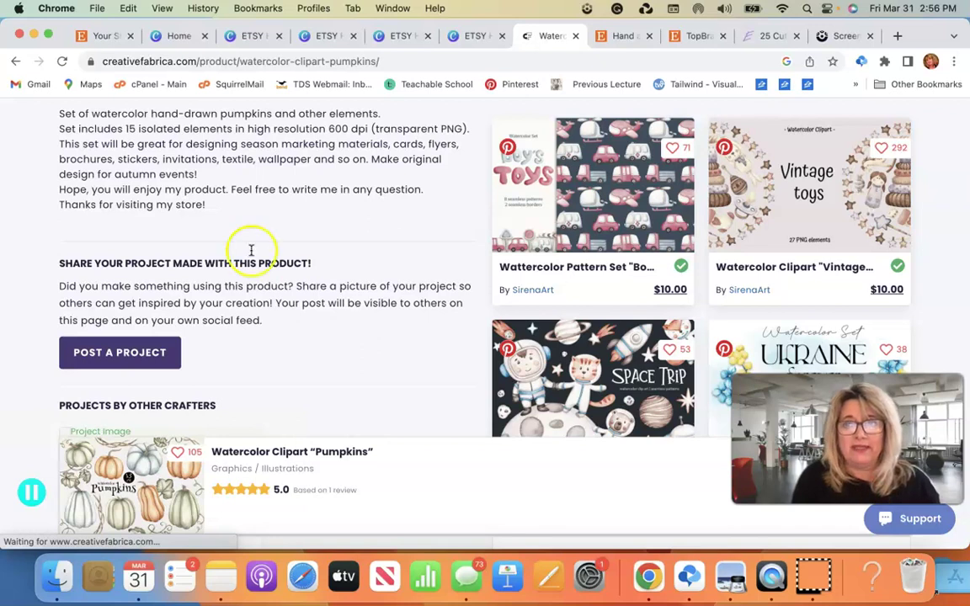
scroll(203, 175, "up", 10)
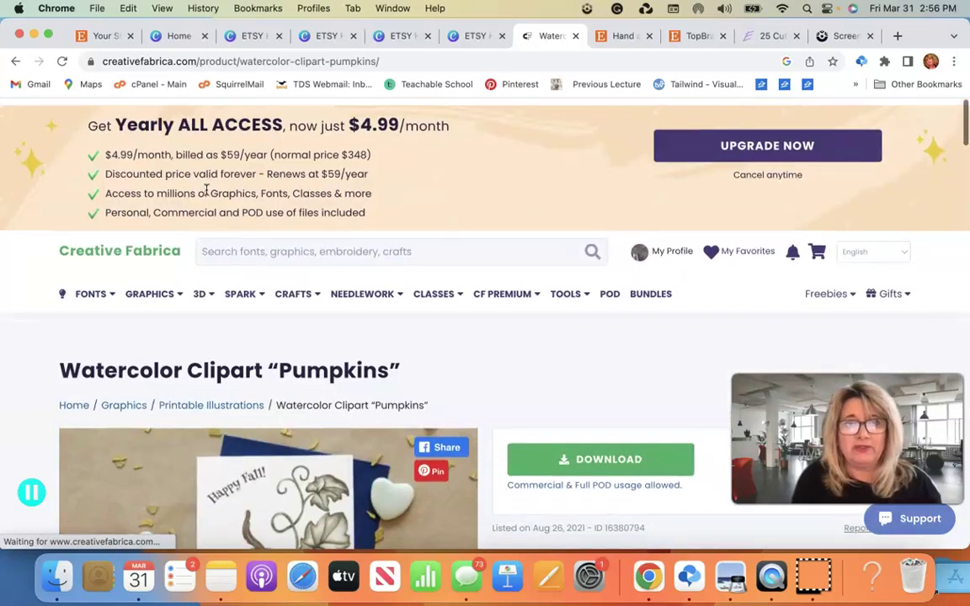
- Go back to the ETSY HANDART LISTINGS design in Canva
left_click(165, 10)
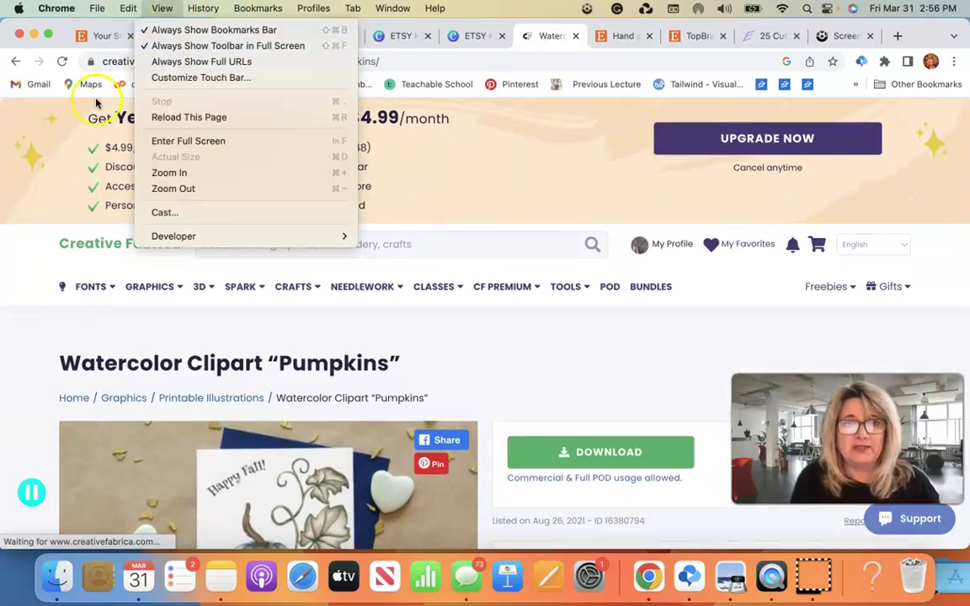
left_click(95, 99)
left_click(173, 36)
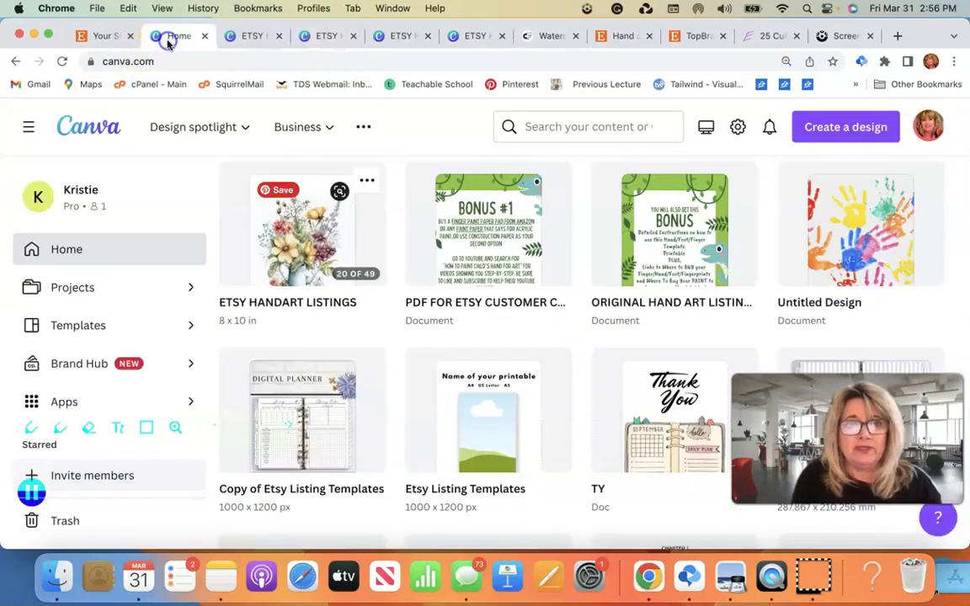
left_click(249, 37)
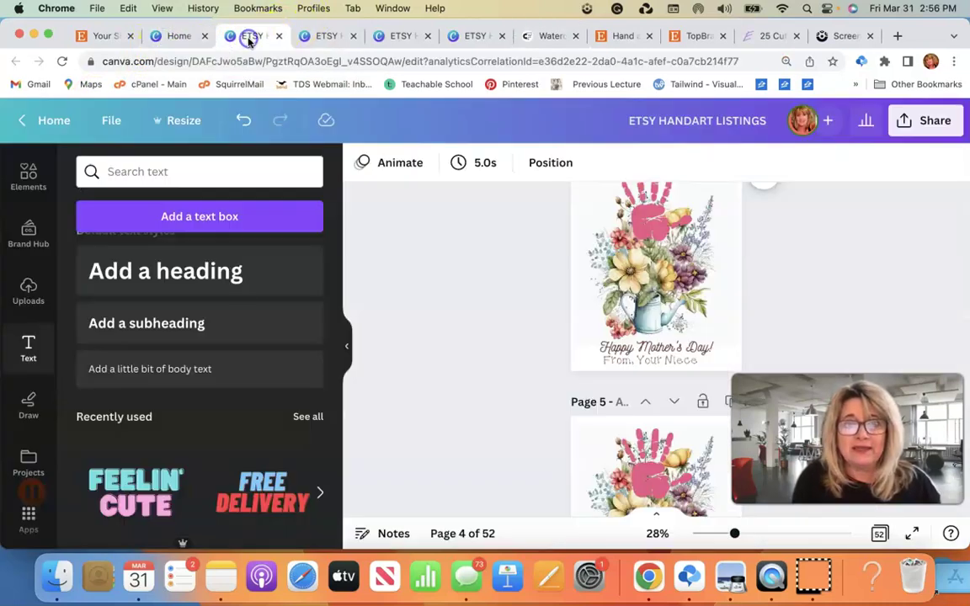
- In the brand kit, add a new brand font via Upload a font
scroll(86, 319, "down", 3)
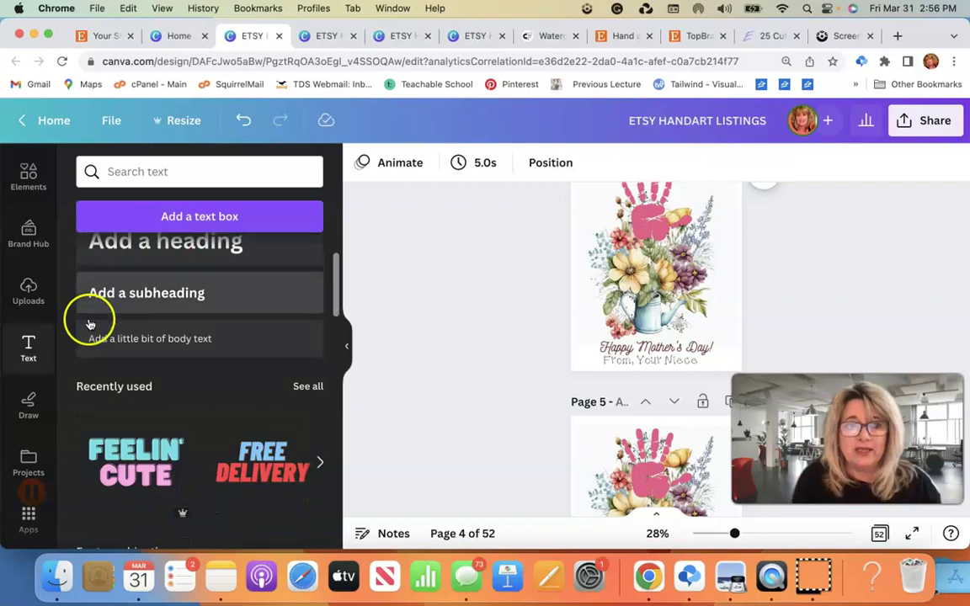
left_click(28, 234)
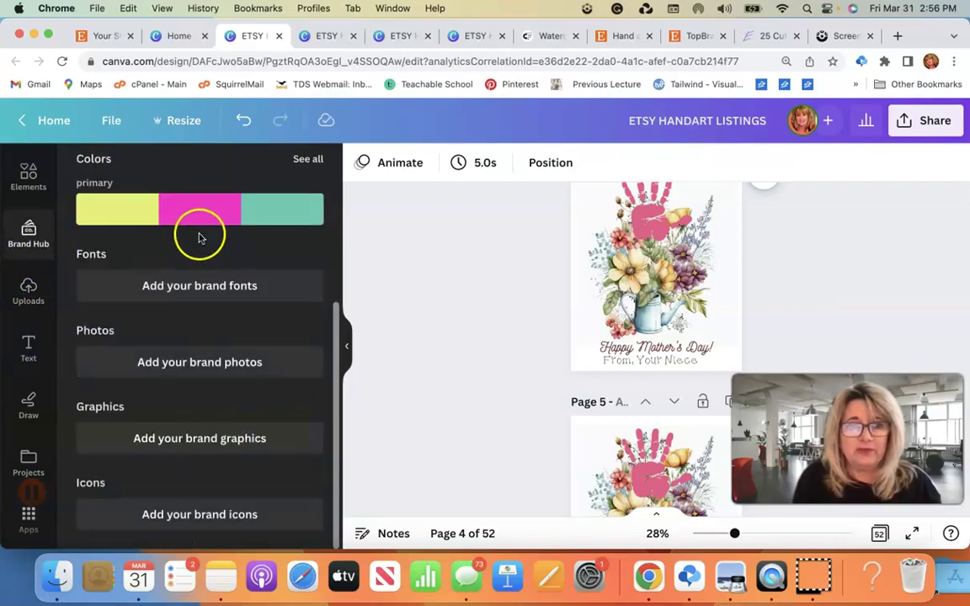
left_click(195, 286)
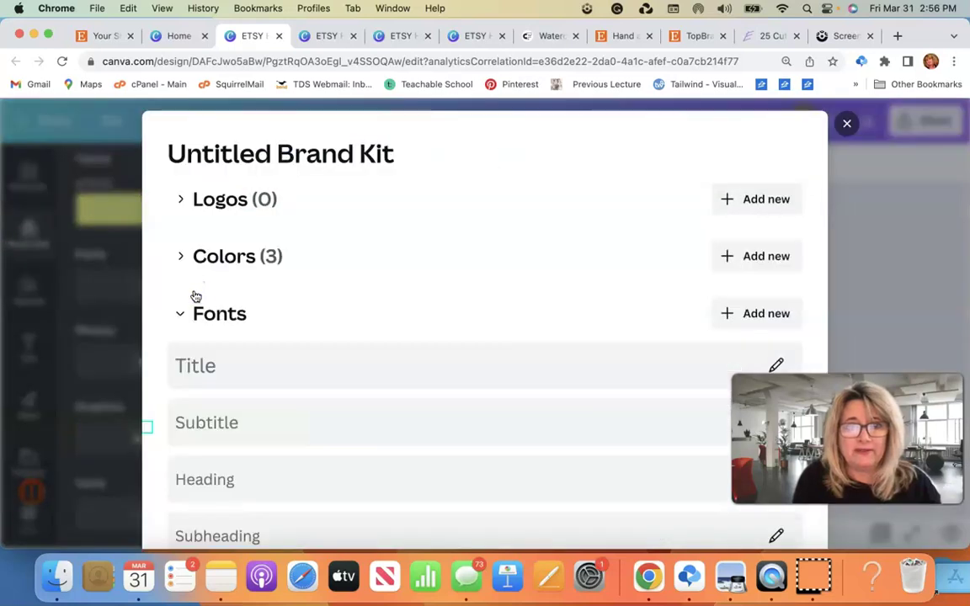
scroll(596, 299, "down", 2)
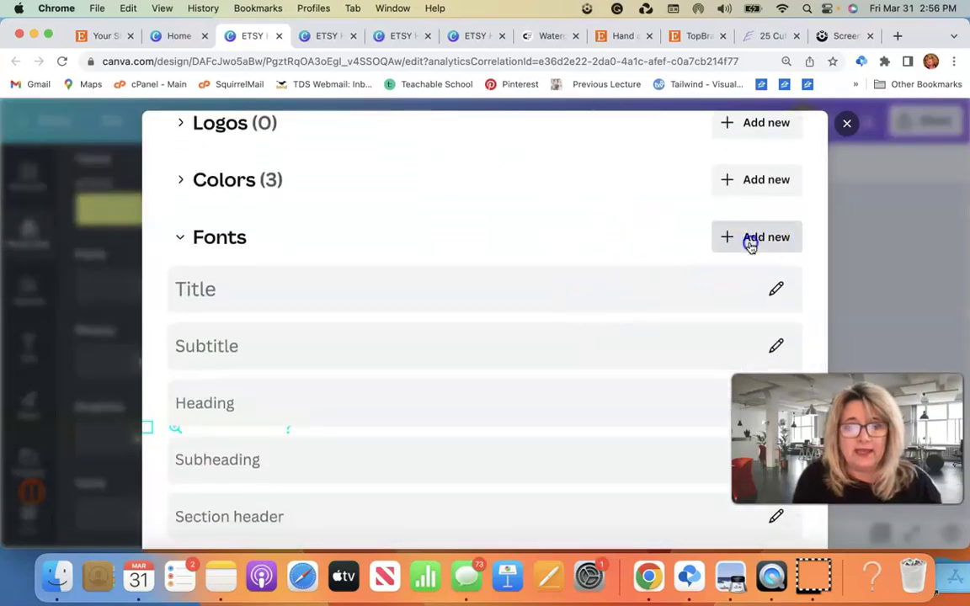
left_click(750, 244)
scroll(750, 230, "down", 2)
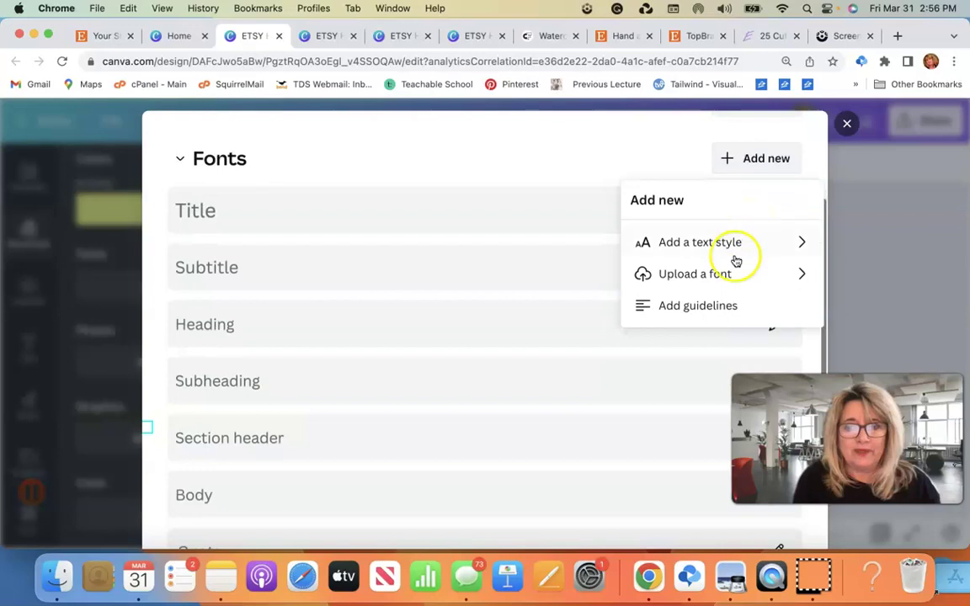
left_click(719, 278)
left_click(684, 203)
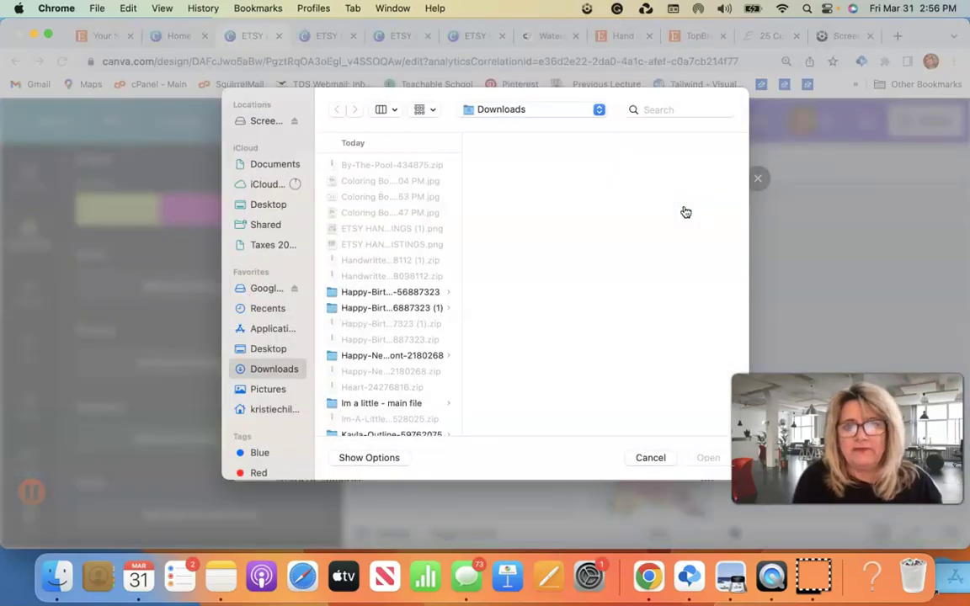
- Look through Downloads and open the Kayla-Outline-59762075 font folder
left_click(660, 110)
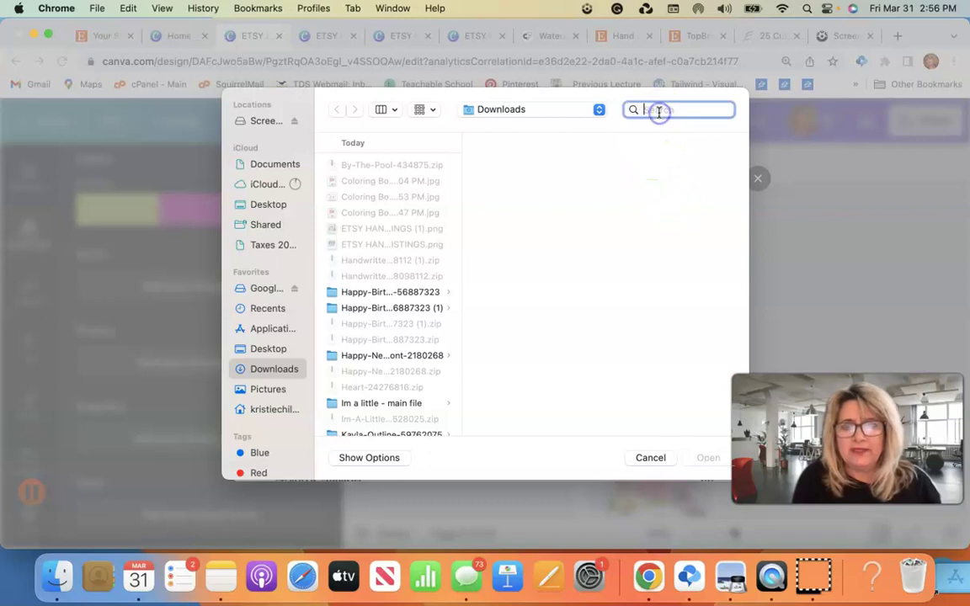
type("fft")
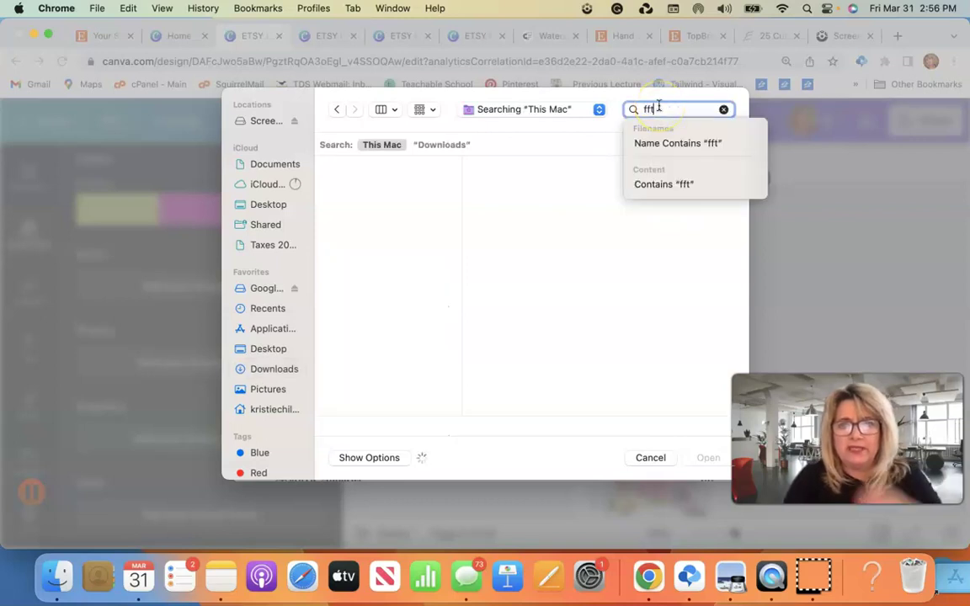
key("Escape")
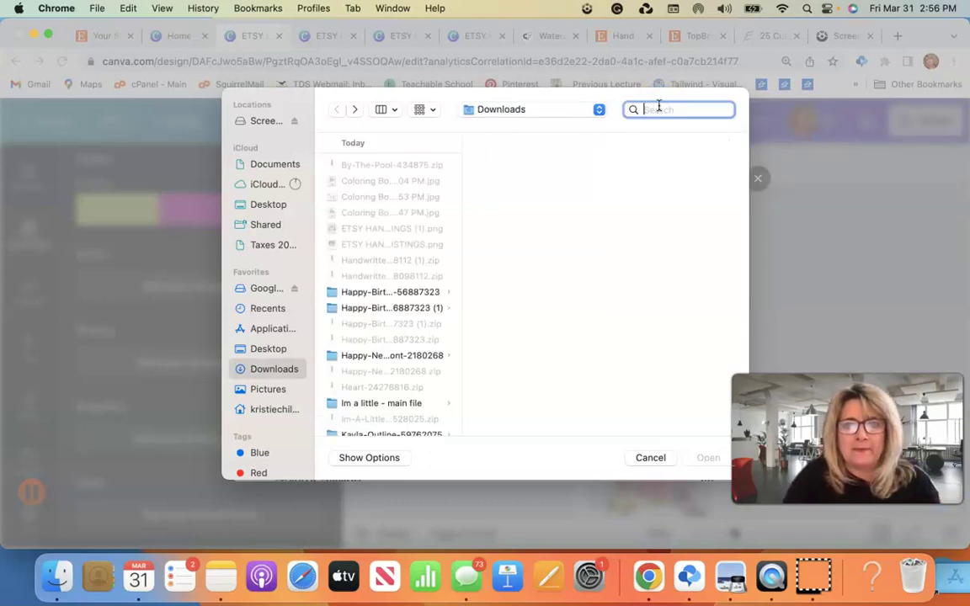
scroll(267, 362, "down", 2)
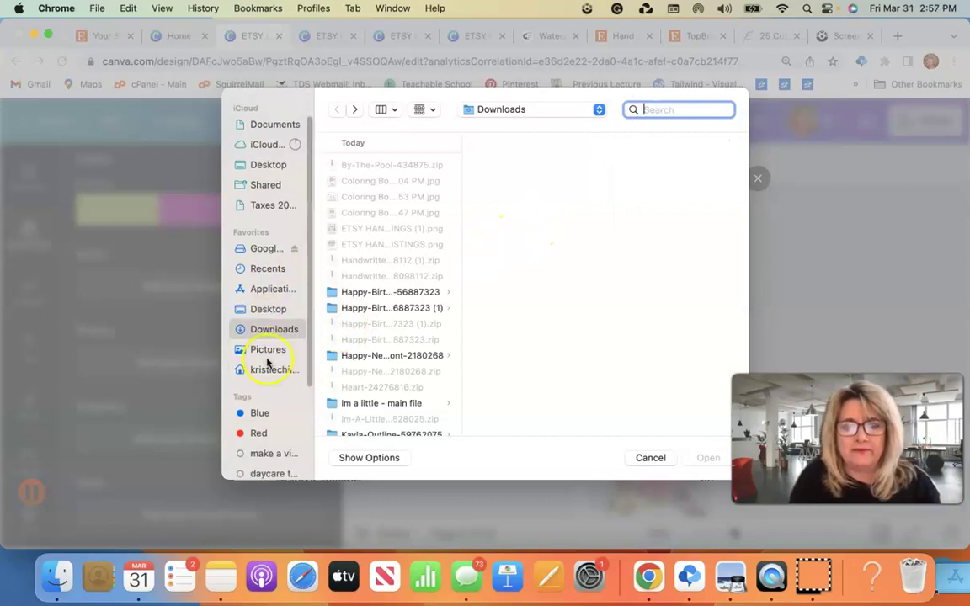
left_click(260, 329)
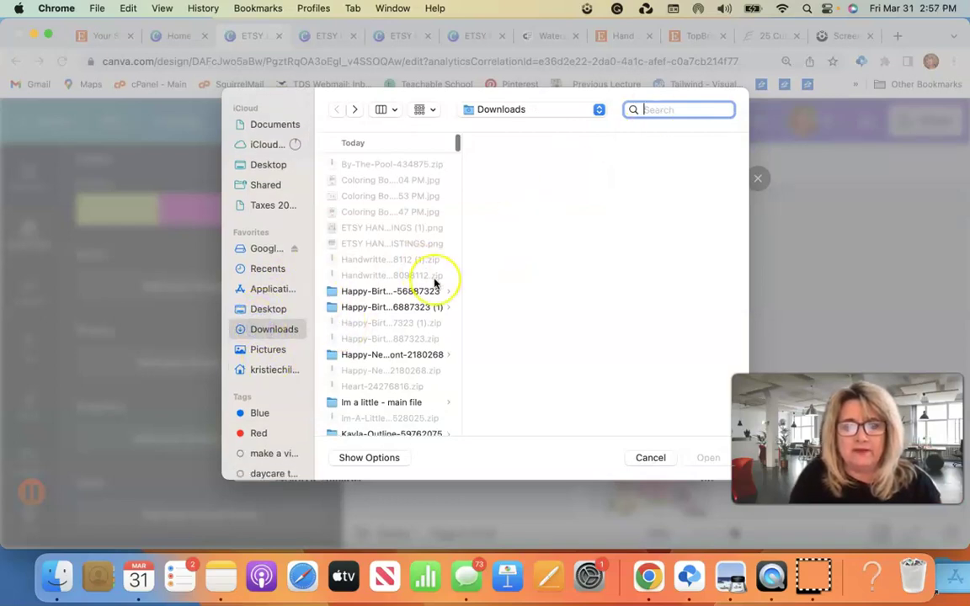
scroll(433, 281, "down", 5)
scroll(432, 281, "down", 2)
scroll(433, 282, "up", 1)
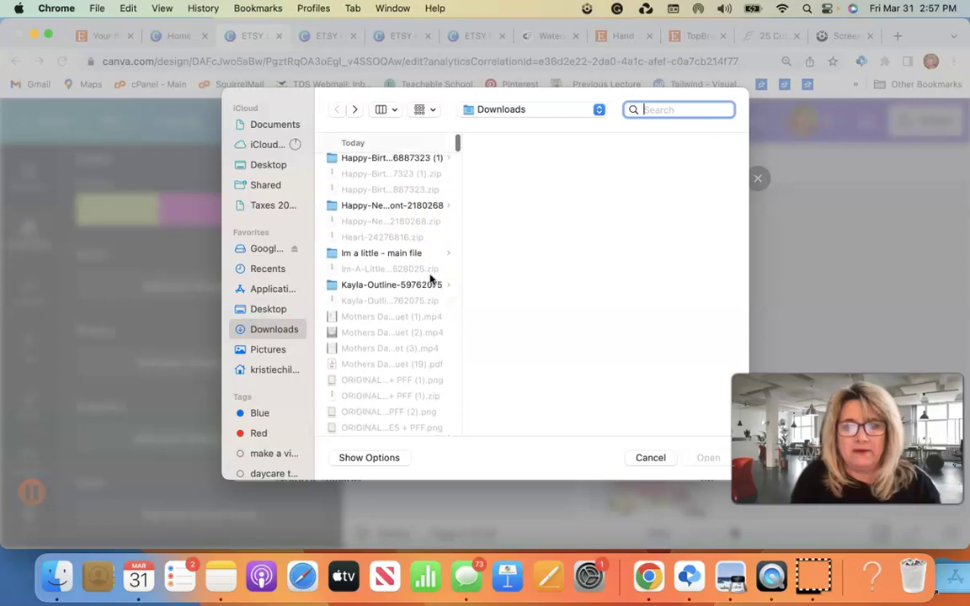
left_click(431, 285)
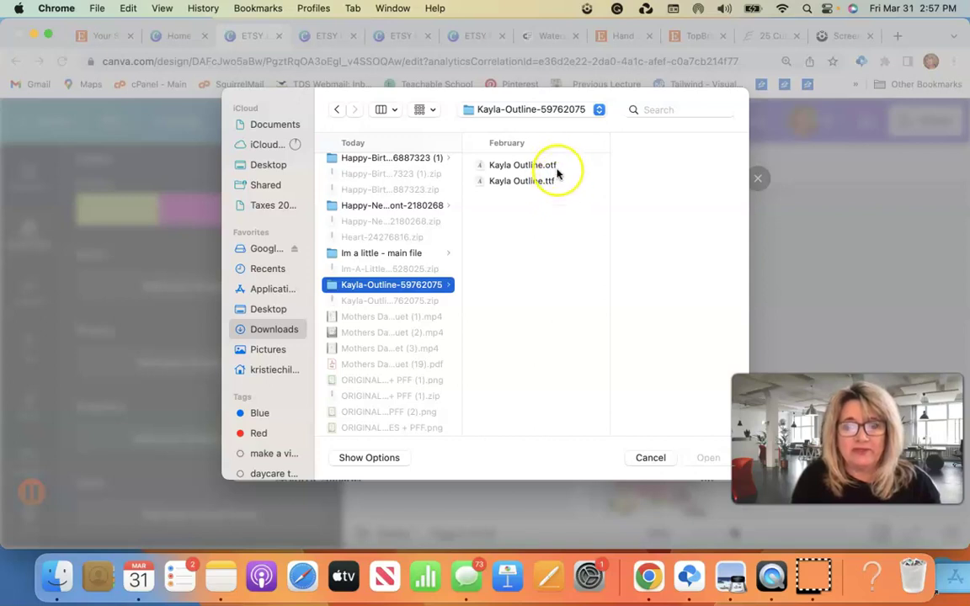
- Search for 'otf' files, then cancel the file chooser without uploading
left_click(663, 113)
type("o")
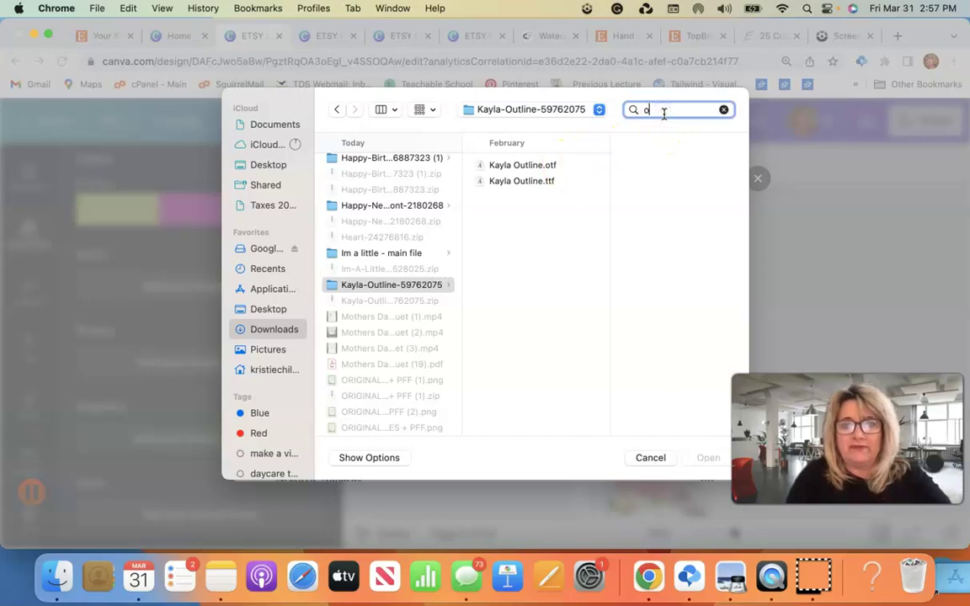
type("tf")
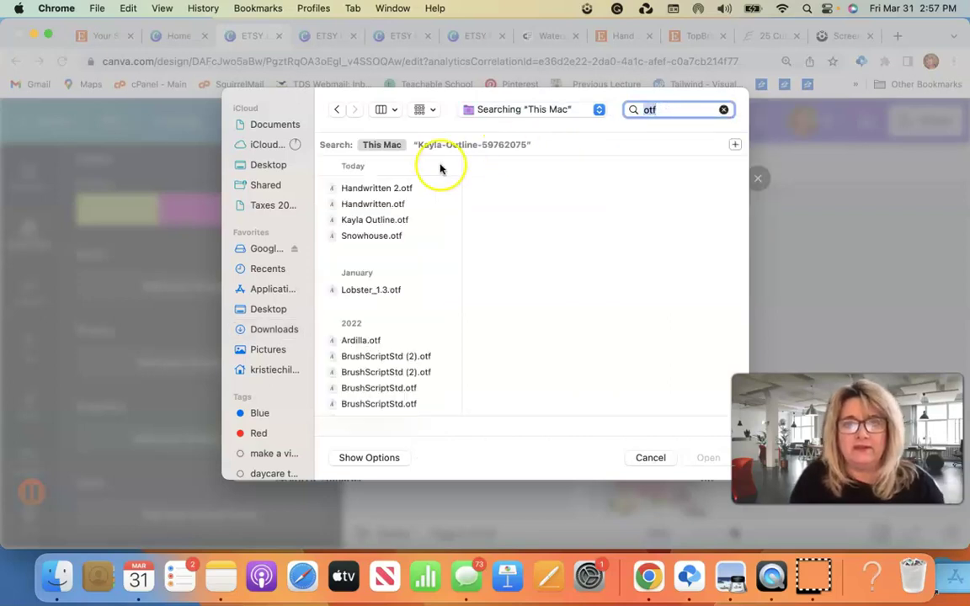
scroll(359, 282, "down", 10)
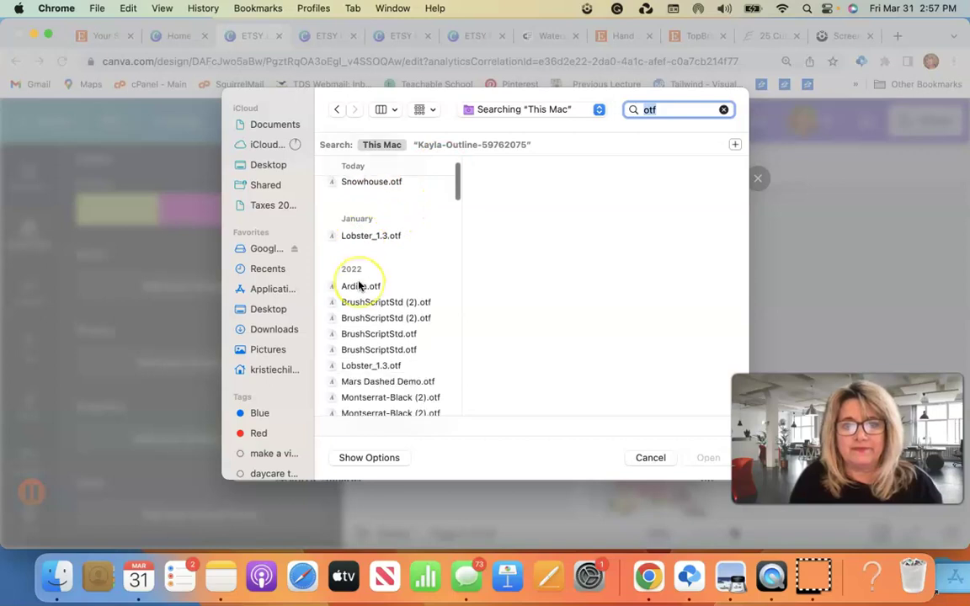
scroll(359, 286, "down", 3)
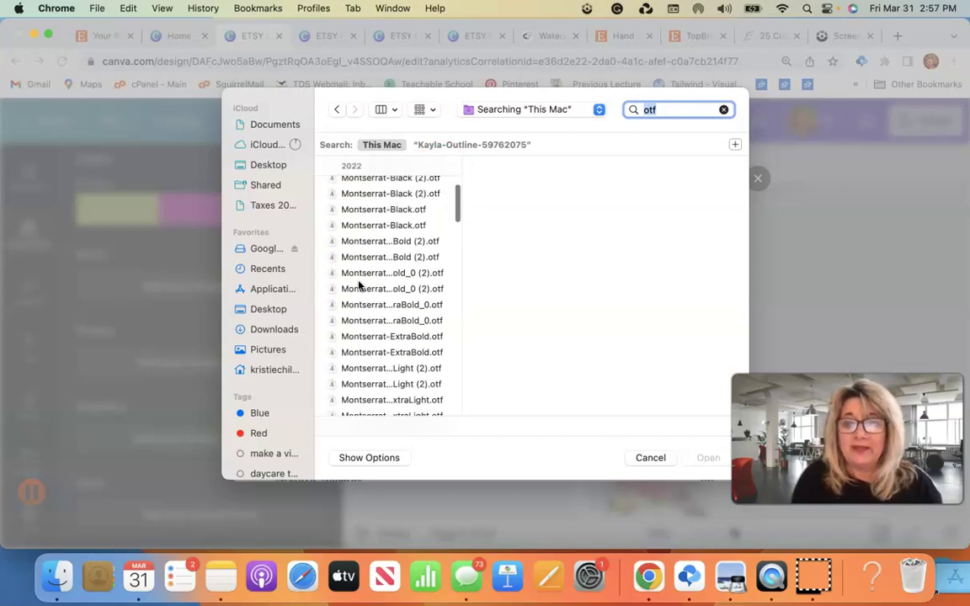
left_click(653, 458)
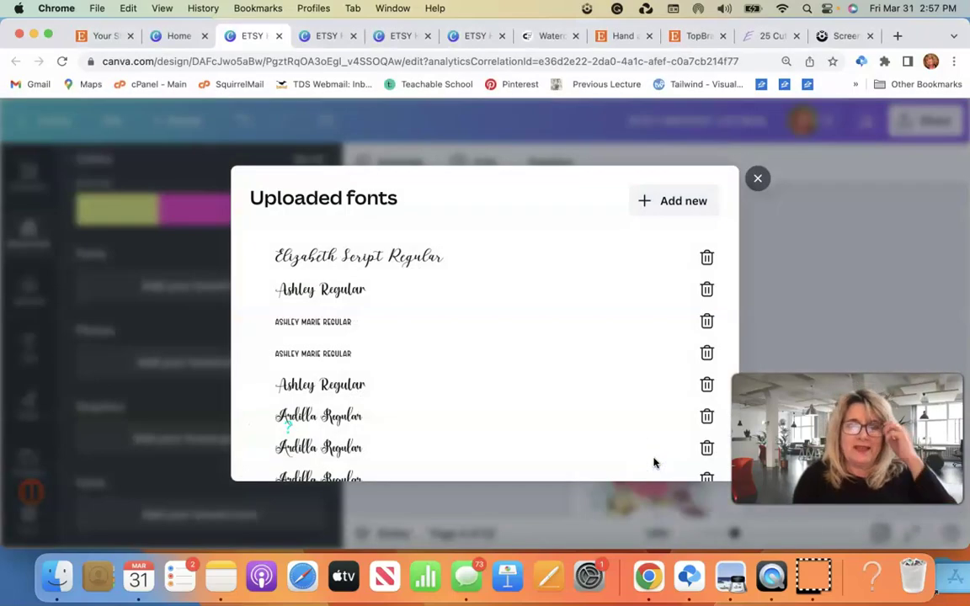